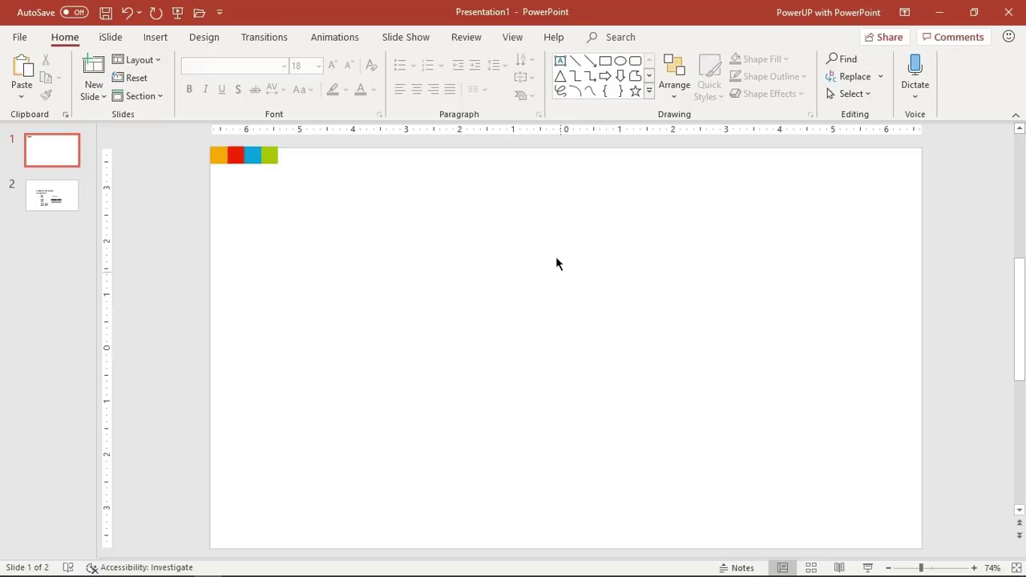
# - Turn on the slide guides to show the centre lines across the blank slide
pyautogui.click(513, 42)
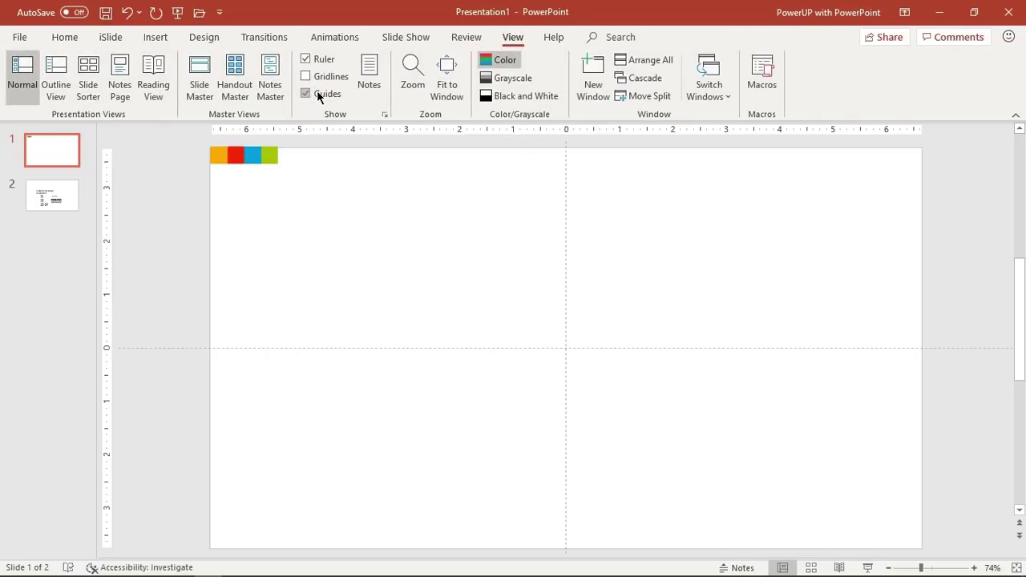
pyautogui.click(161, 45)
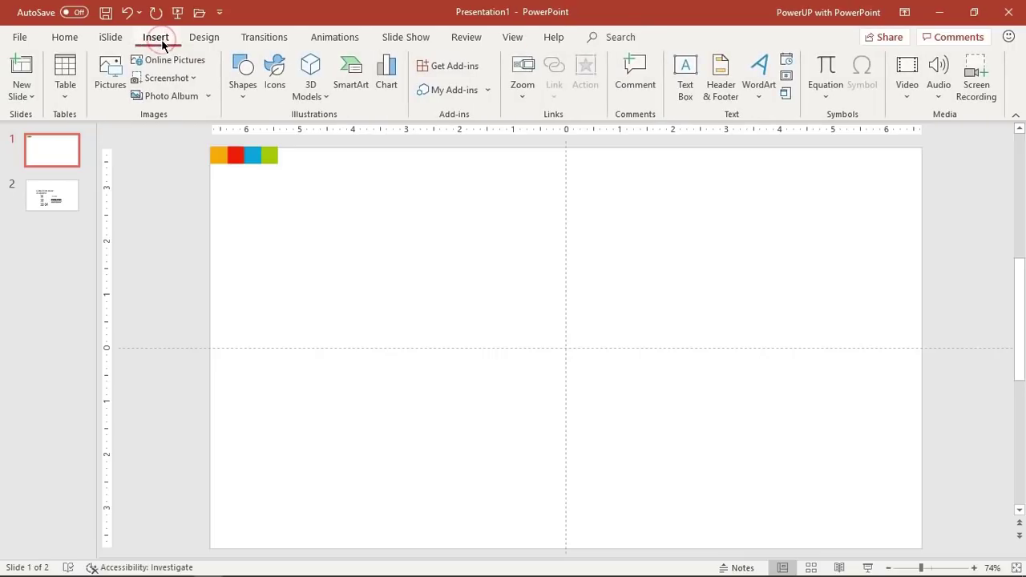
# - Draw a rounded rectangle below the slide centre, centred on the vertical guide
pyautogui.click(240, 95)
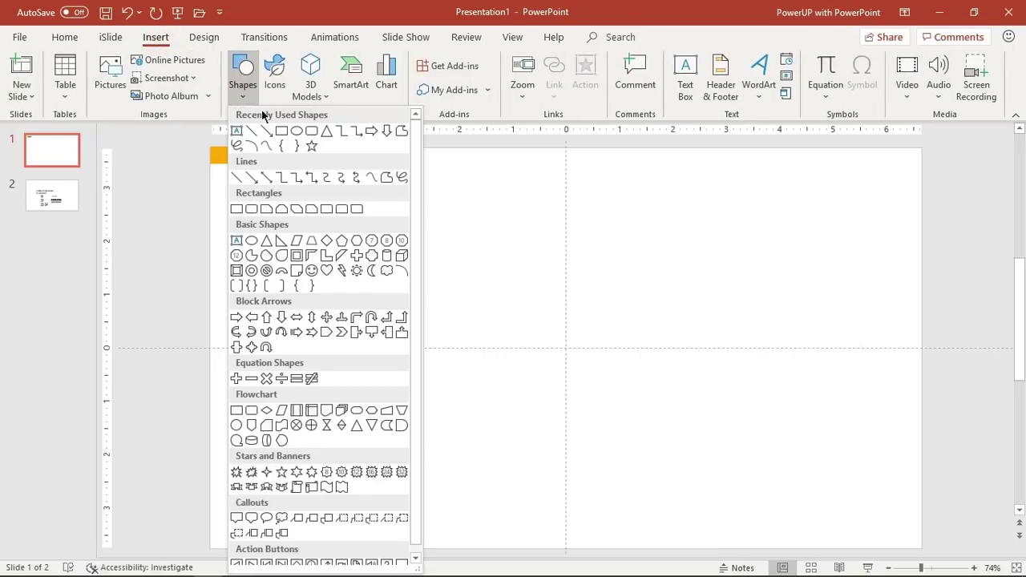
pyautogui.click(312, 133)
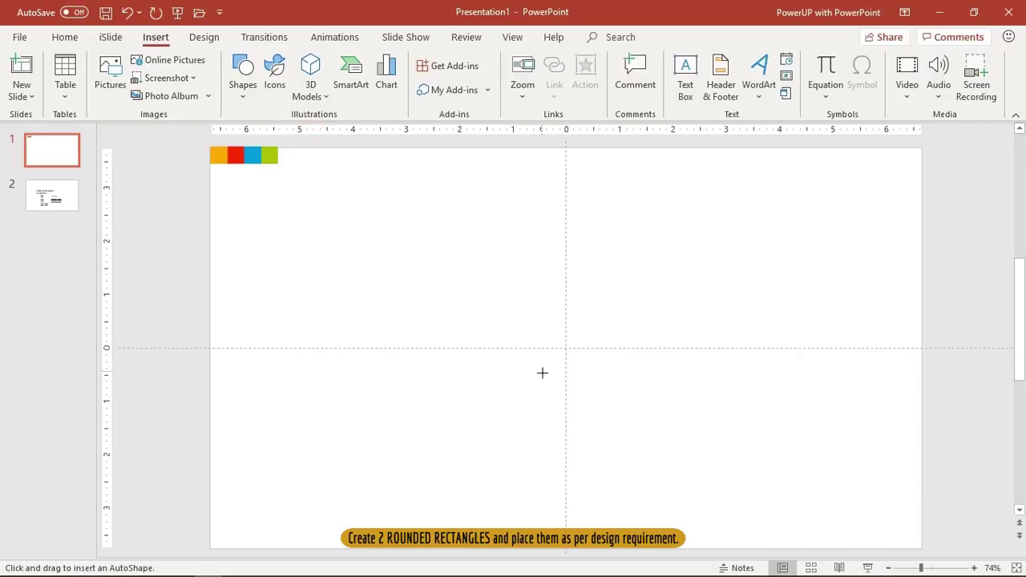
pyautogui.moveTo(519, 348); pyautogui.dragTo(675, 440)
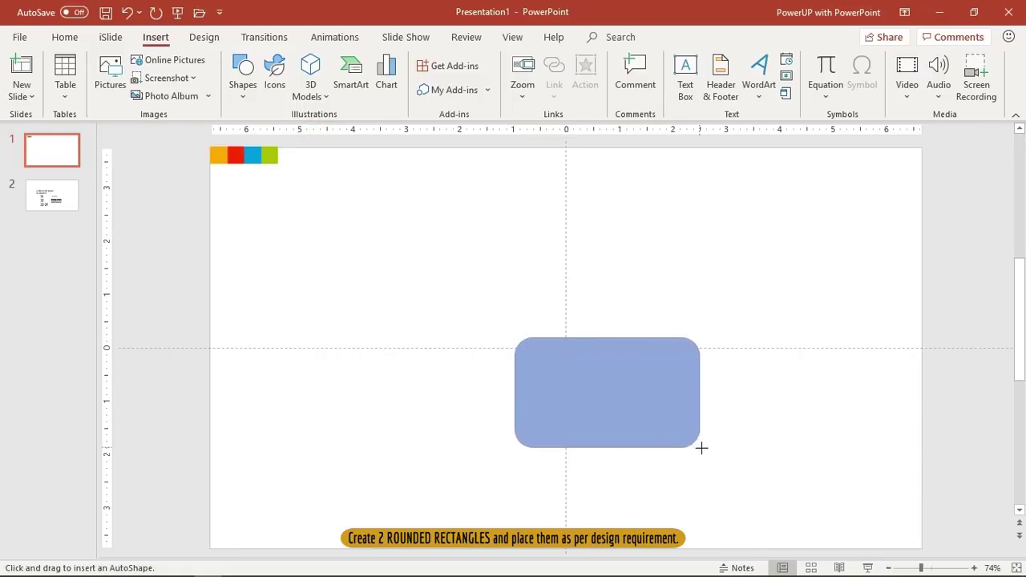
pyautogui.moveTo(676, 440); pyautogui.dragTo(726, 458)
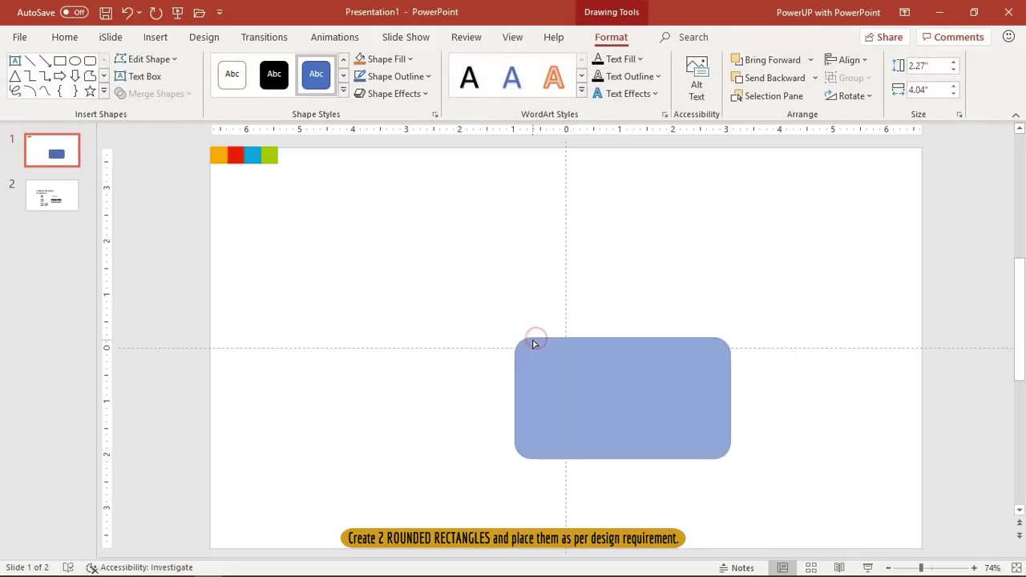
pyautogui.moveTo(607, 386); pyautogui.dragTo(548, 388)
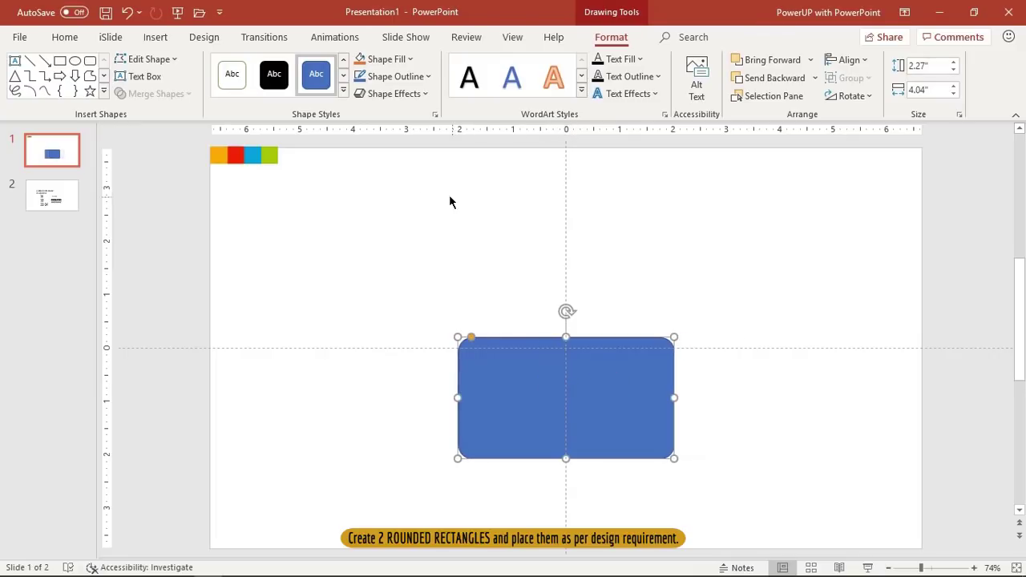
# - Remove the rectangle's outline and fill it orange with the eyedropper
pyautogui.click(395, 77)
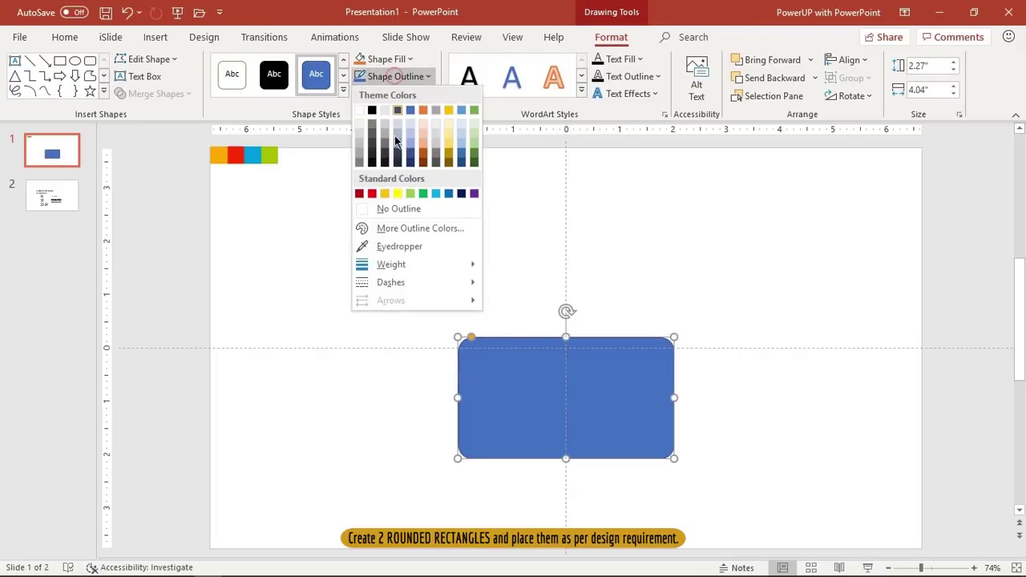
pyautogui.click(398, 209)
pyautogui.click(387, 60)
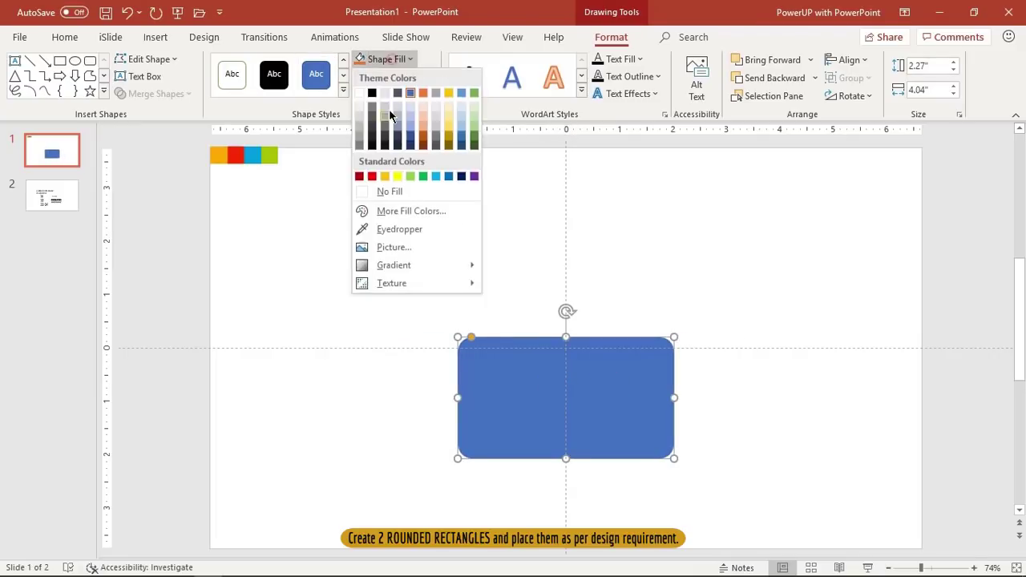
pyautogui.click(396, 229)
pyautogui.click(221, 154)
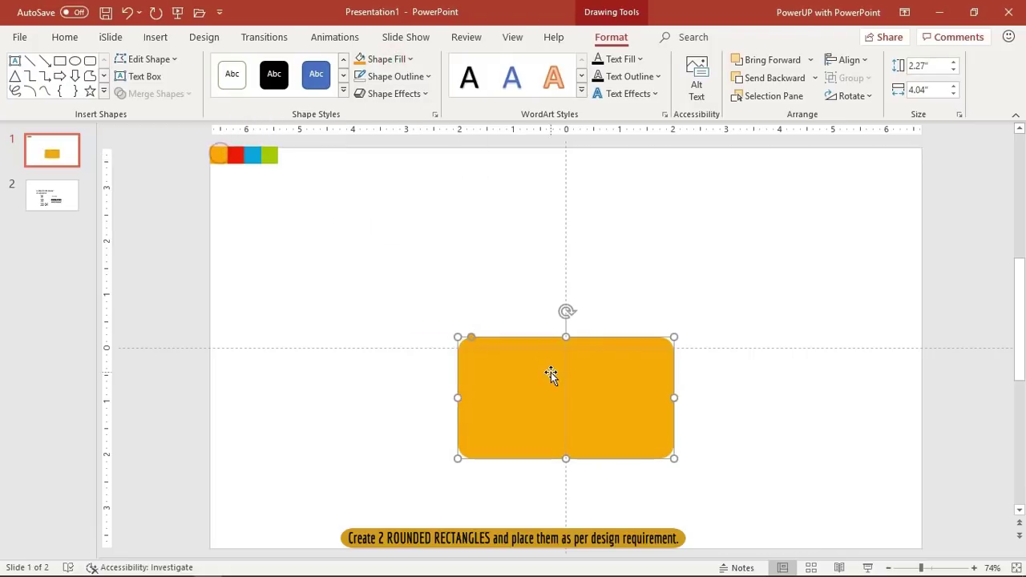
# - Align the orange rectangle just under the centre guide and drag a copy above it
pyautogui.moveTo(550, 373); pyautogui.dragTo(547, 404)
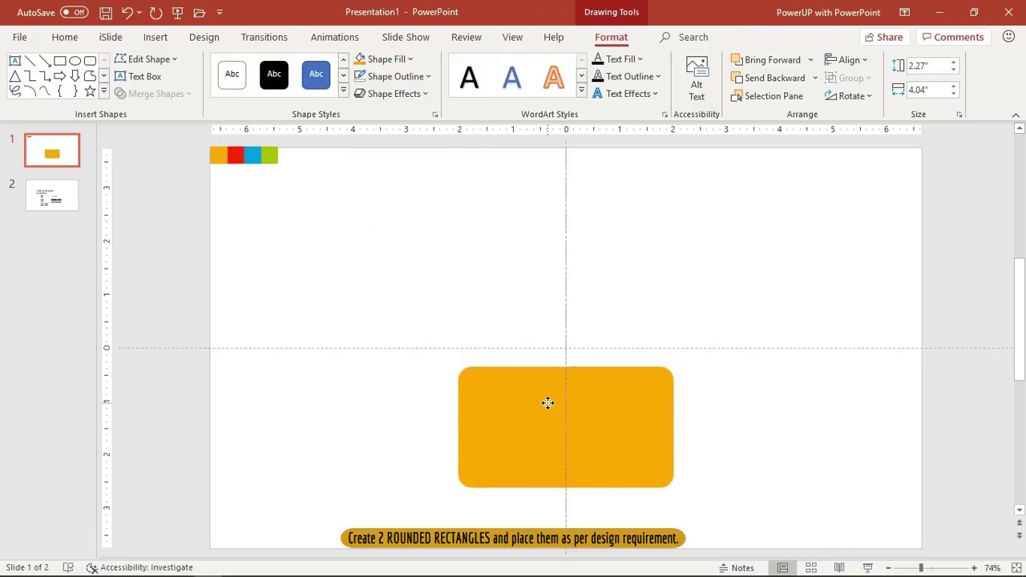
pyautogui.moveTo(548, 404); pyautogui.dragTo(542, 398)
pyautogui.click(733, 337)
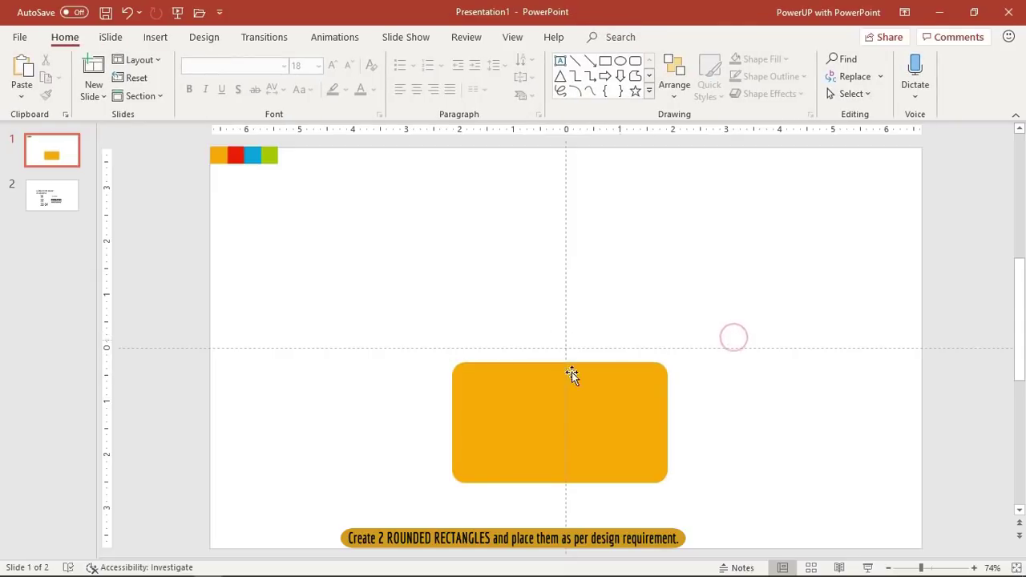
pyautogui.click(553, 392)
pyautogui.moveTo(554, 392); pyautogui.dragTo(562, 246)
# - Rotate the copy 90° into an upright bar, resize it and move it left
pyautogui.click(851, 96)
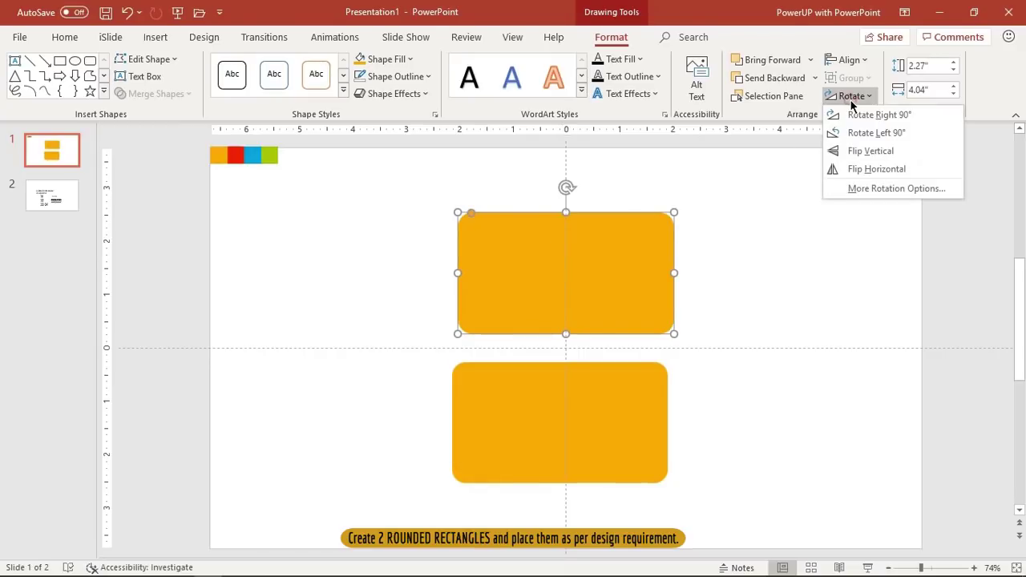
pyautogui.click(852, 115)
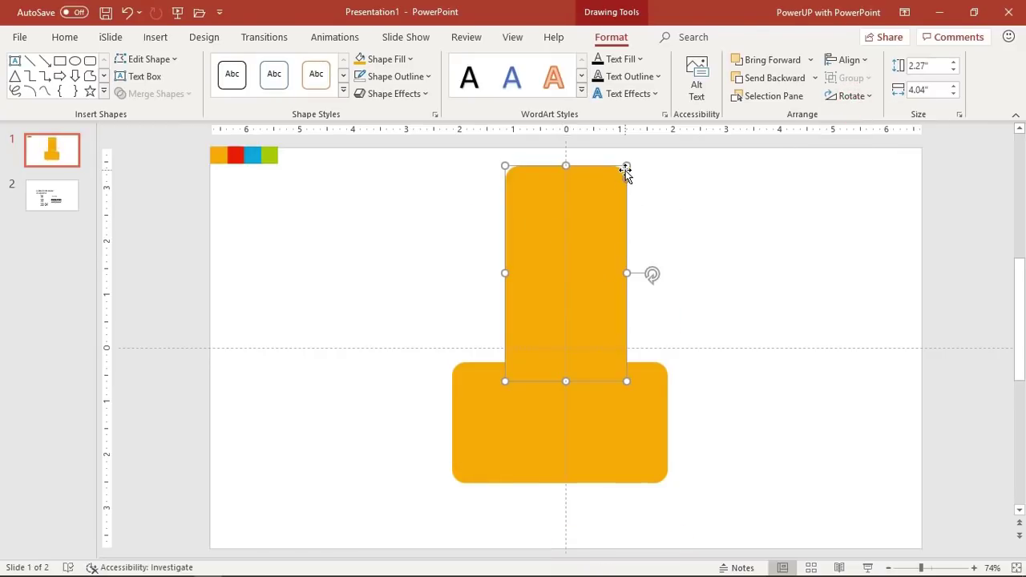
pyautogui.moveTo(625, 164); pyautogui.dragTo(616, 226)
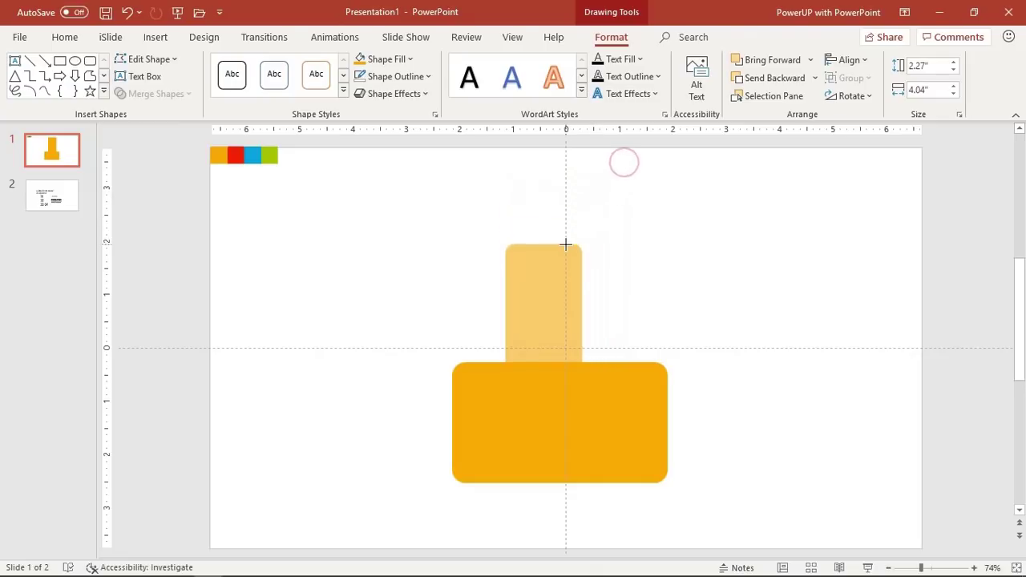
pyautogui.moveTo(615, 225); pyautogui.dragTo(601, 232)
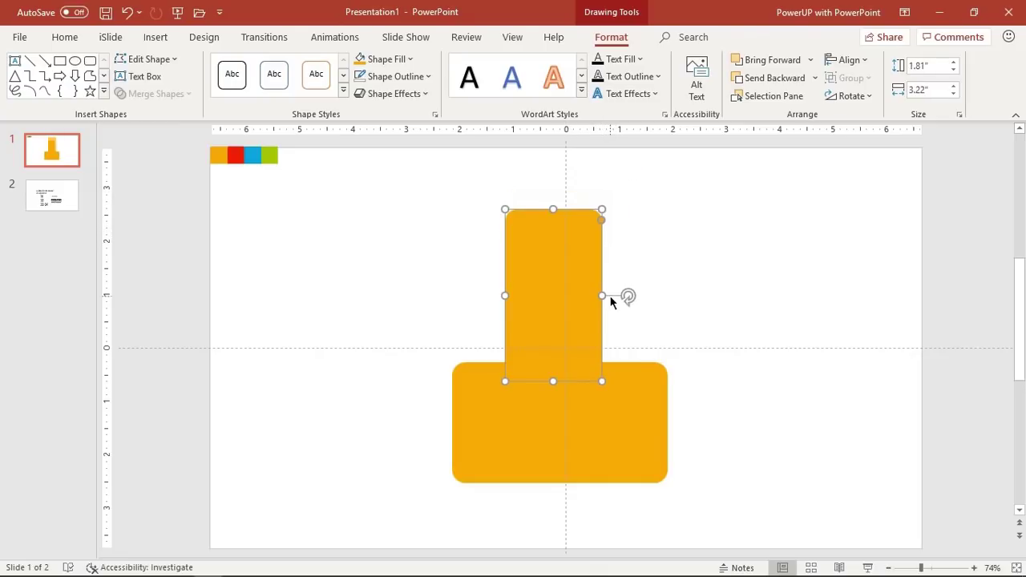
pyautogui.moveTo(599, 293); pyautogui.dragTo(607, 292)
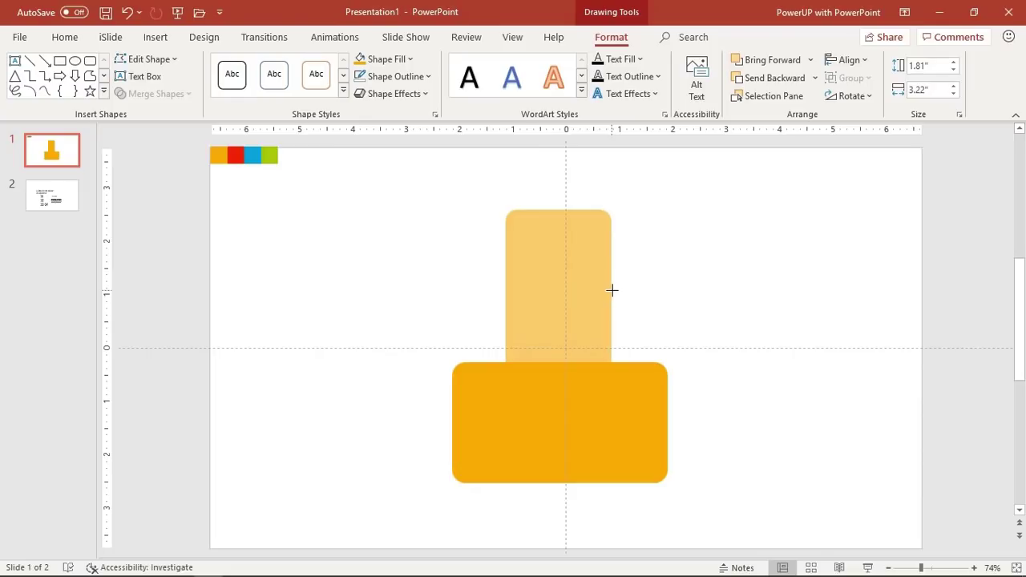
pyautogui.moveTo(609, 290); pyautogui.dragTo(611, 290)
pyautogui.moveTo(492, 284); pyautogui.dragTo(376, 283)
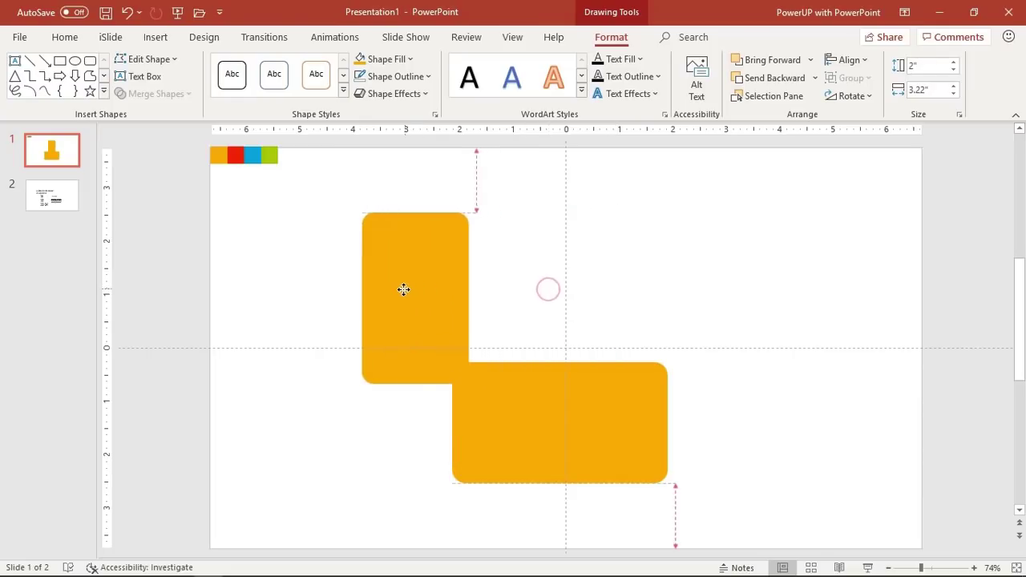
# - Slightly enlarge and reposition the lower orange rectangle
pyautogui.click(559, 395)
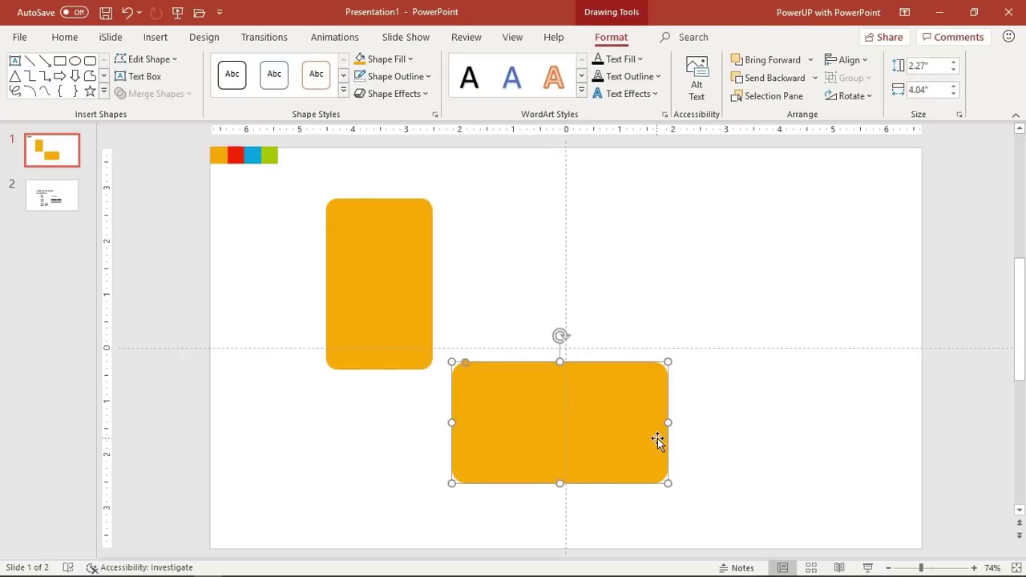
pyautogui.moveTo(612, 437); pyautogui.dragTo(617, 436)
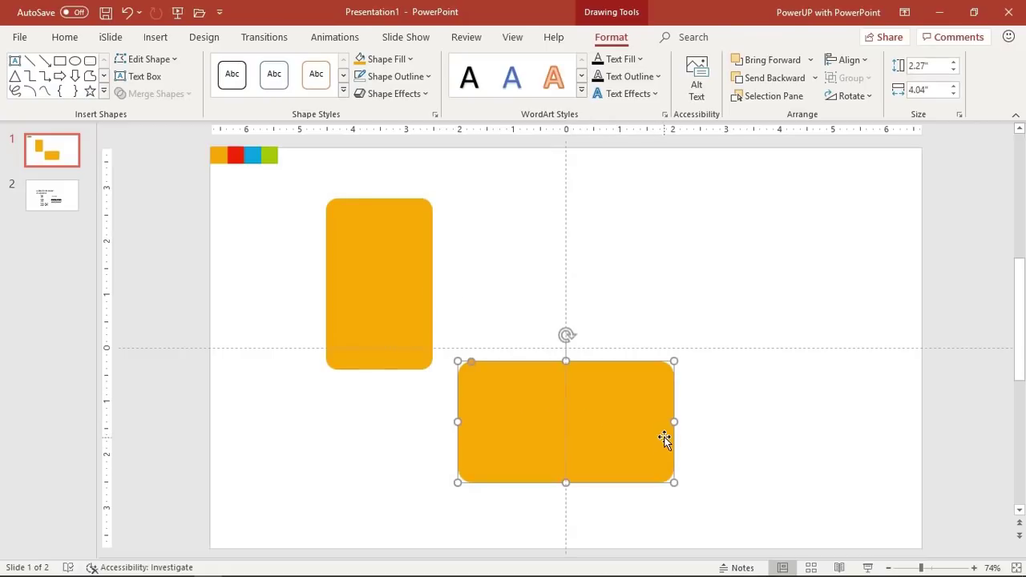
pyautogui.moveTo(673, 480); pyautogui.dragTo(683, 486)
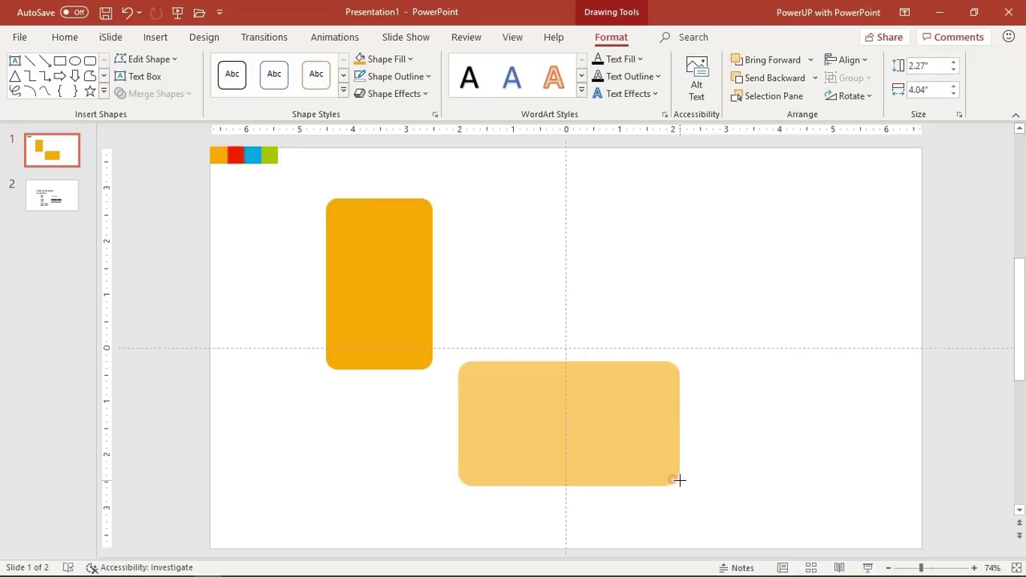
pyautogui.moveTo(625, 444); pyautogui.dragTo(621, 444)
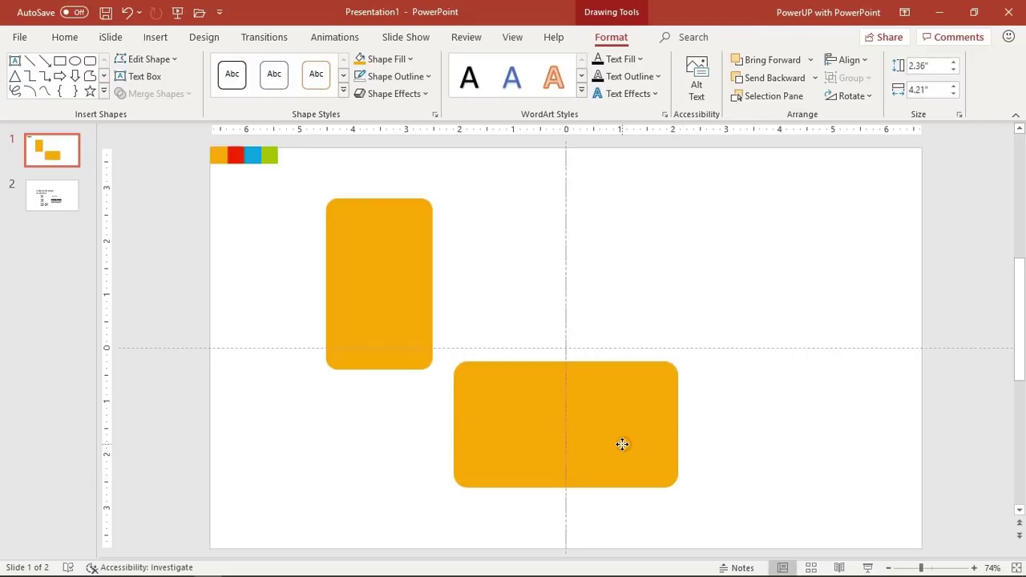
pyautogui.click(760, 410)
# - Fill the upright bar red using the eyedropper on the red swatch
pyautogui.click(367, 293)
pyautogui.doubleClick(367, 292)
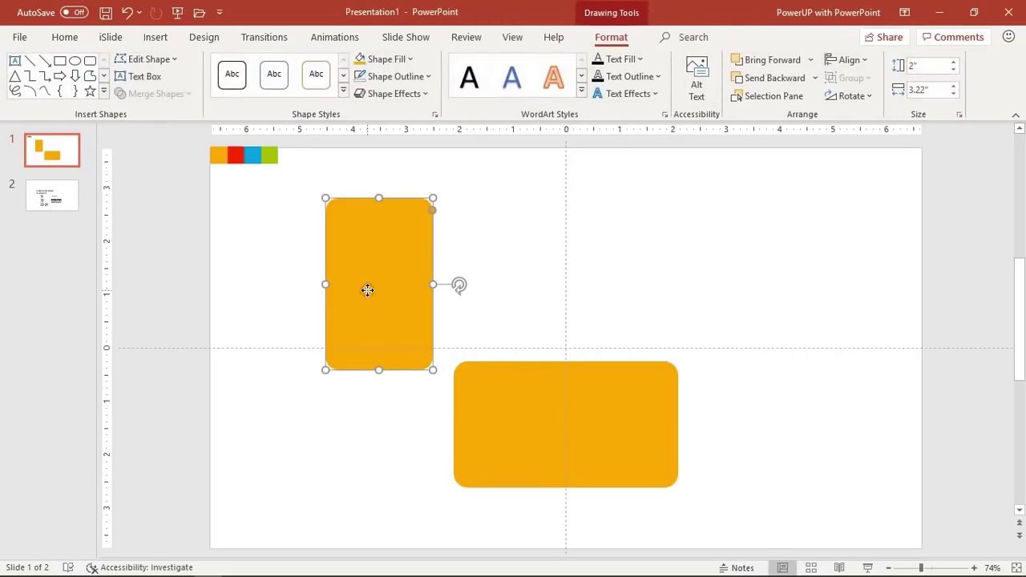
pyautogui.click(393, 61)
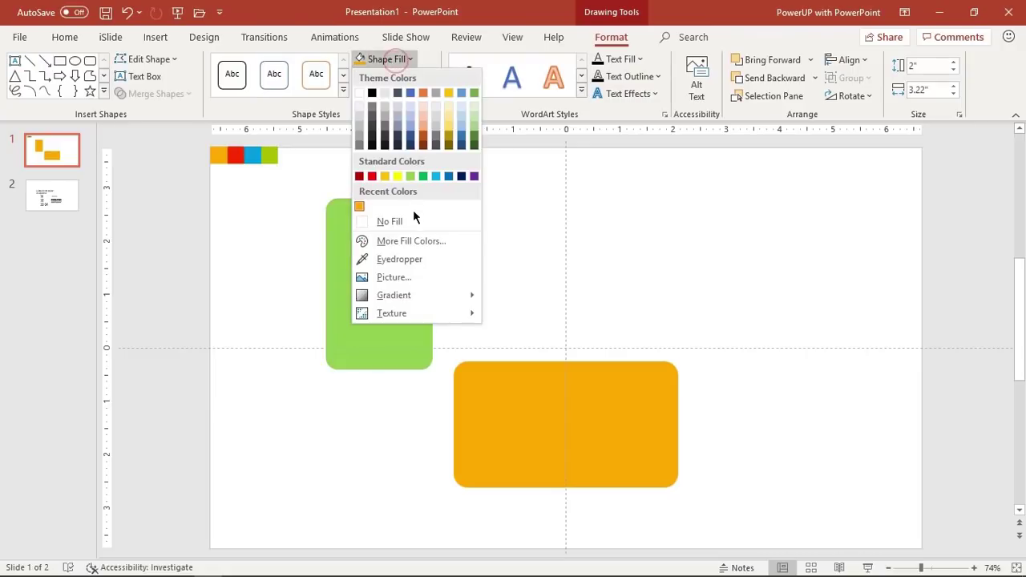
pyautogui.click(393, 258)
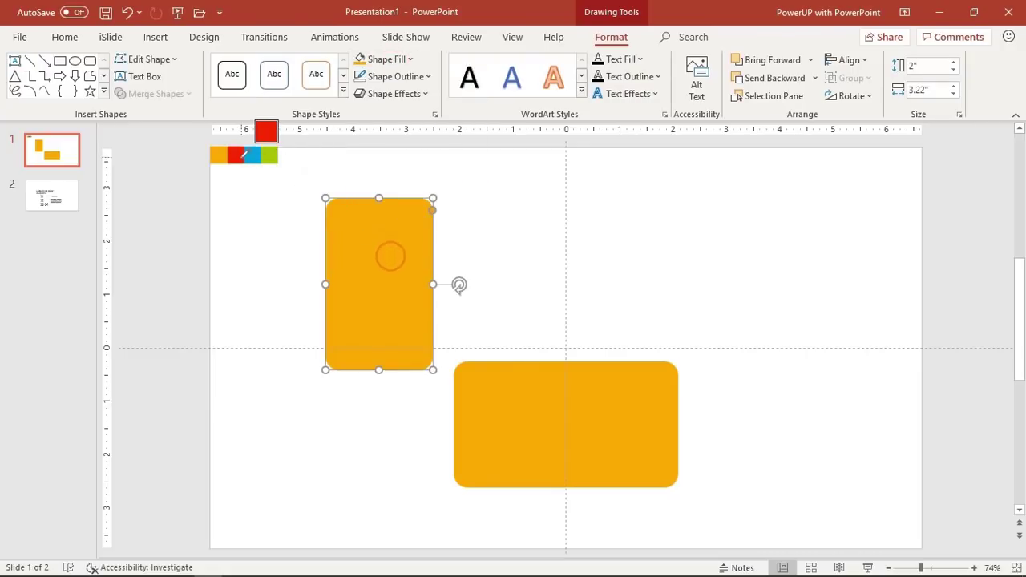
pyautogui.click(236, 156)
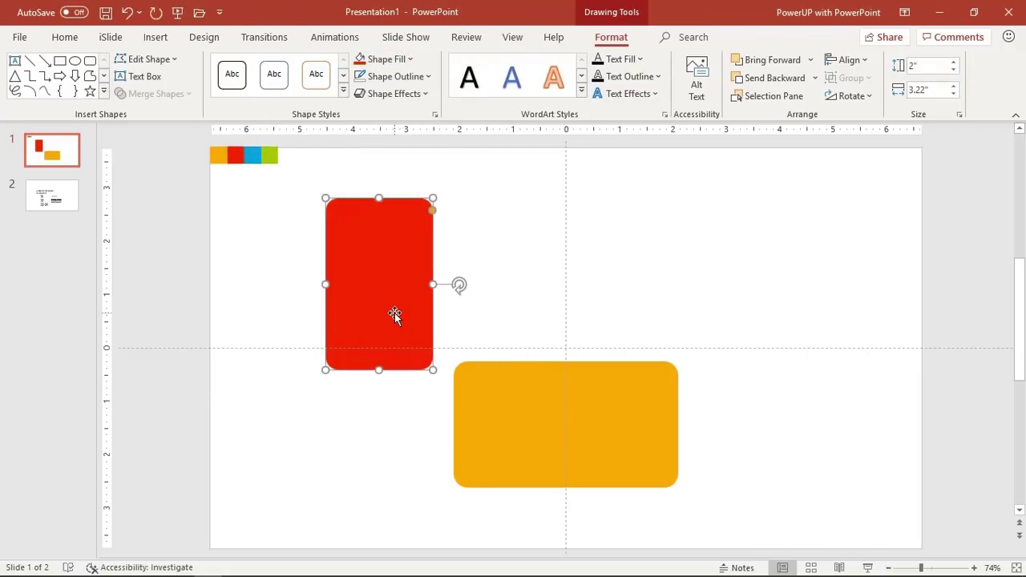
pyautogui.keyDown('ctrl'); pyautogui.scroll(3, 414, 330); pyautogui.keyUp('ctrl')
pyautogui.scroll(-1, 414, 331)
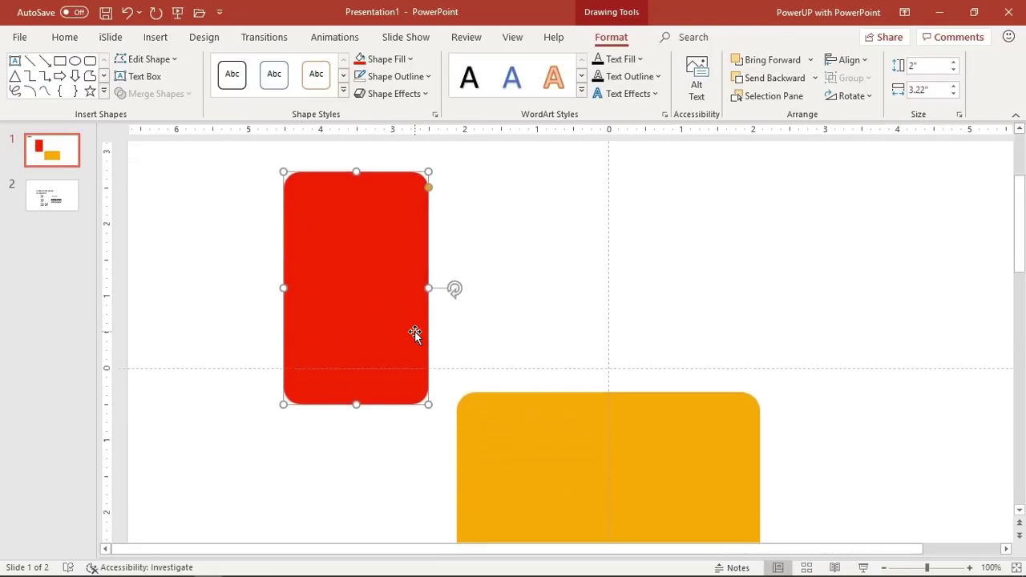
pyautogui.click(581, 317)
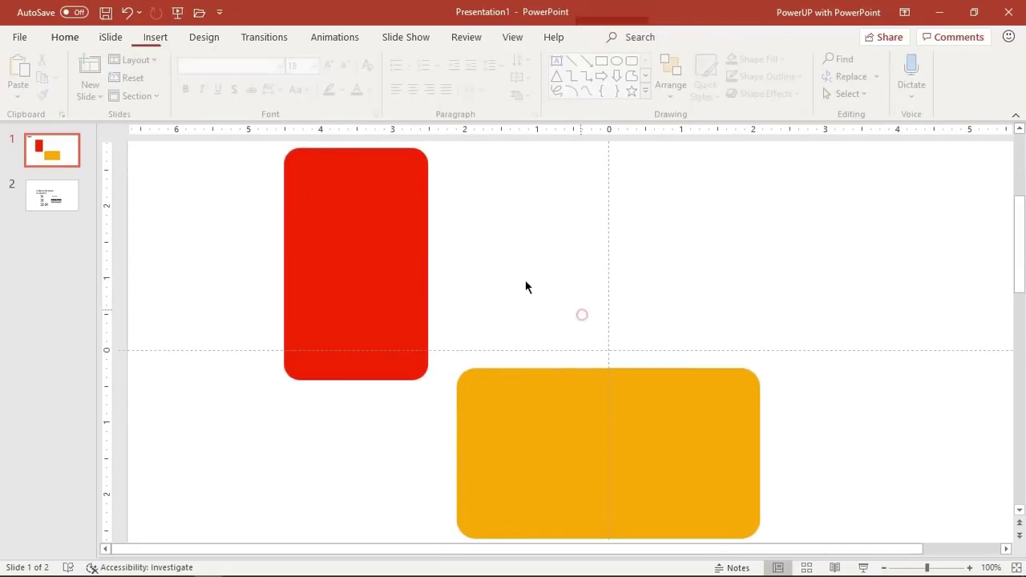
# - Draw a blue 1.71" × 1.21" top-corner-rounded rectangle right of centre with a full semicircular top
pyautogui.click(159, 40)
pyautogui.click(250, 98)
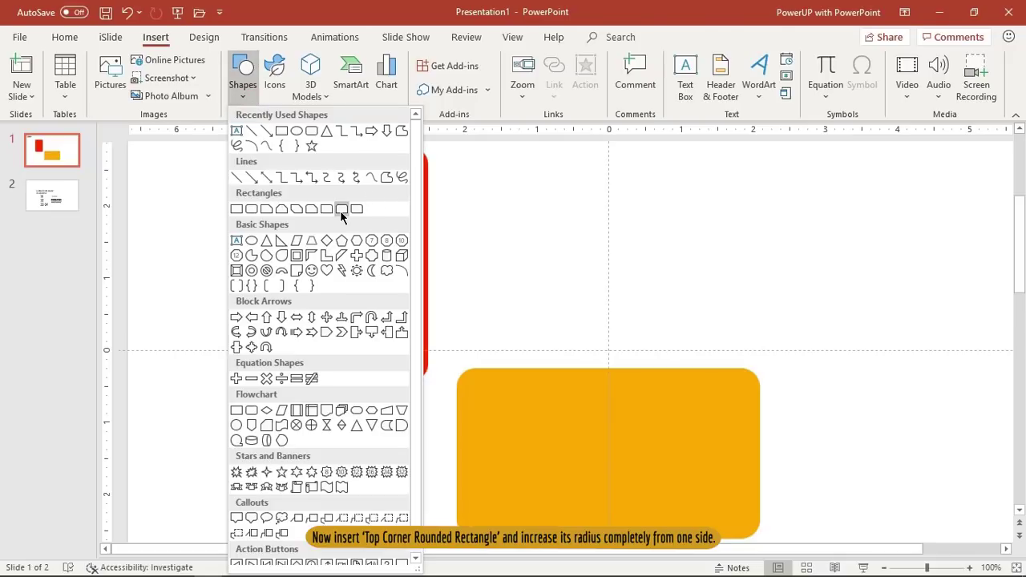
pyautogui.click(339, 210)
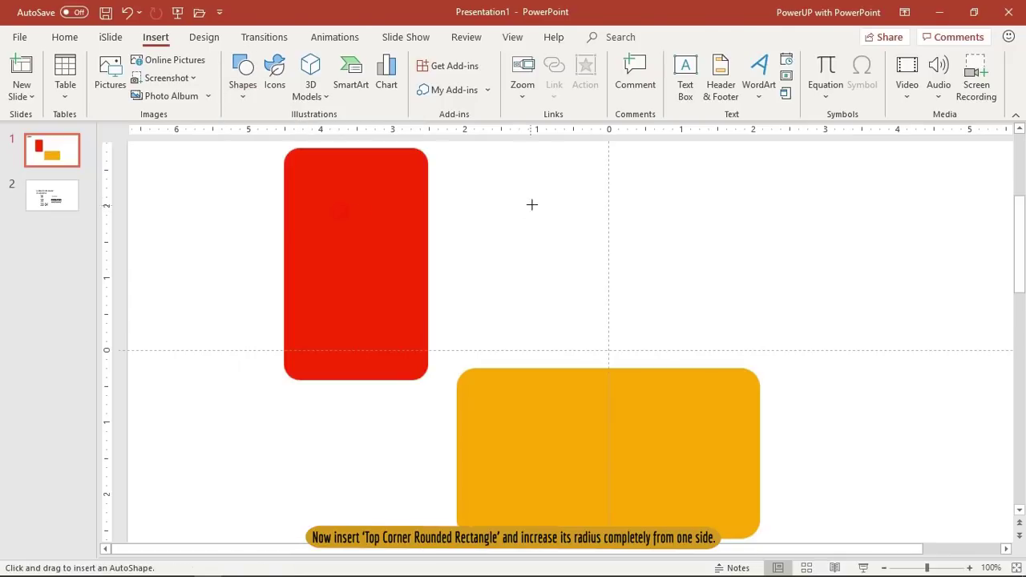
pyautogui.moveTo(553, 200); pyautogui.dragTo(625, 318)
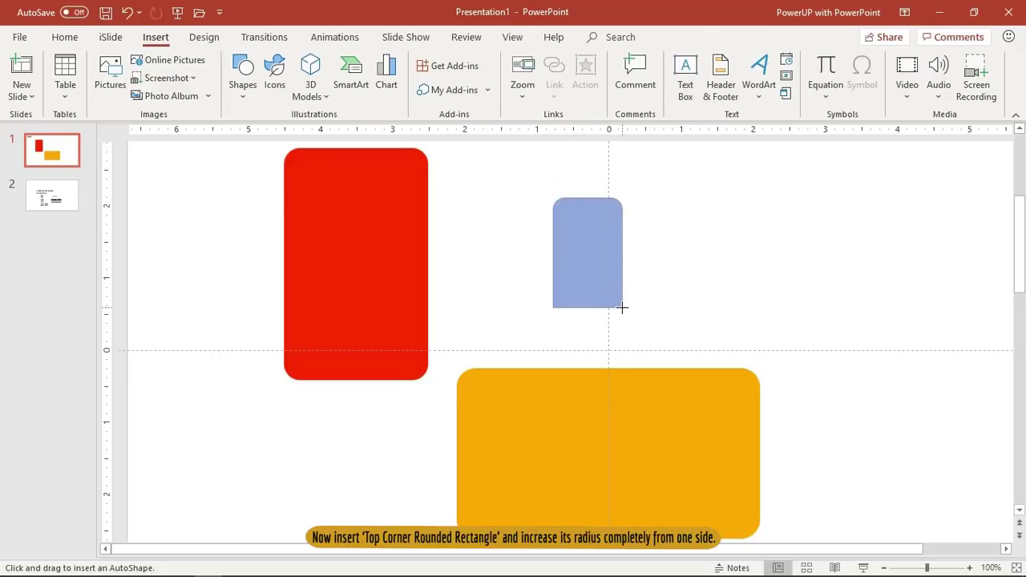
pyautogui.moveTo(626, 317)
pyautogui.mouseDown()
pyautogui.moveTo(614, 282)
pyautogui.moveTo(616, 313)
pyautogui.moveTo(639, 320)
pyautogui.mouseUp()
pyautogui.moveTo(626, 197); pyautogui.dragTo(574, 197)
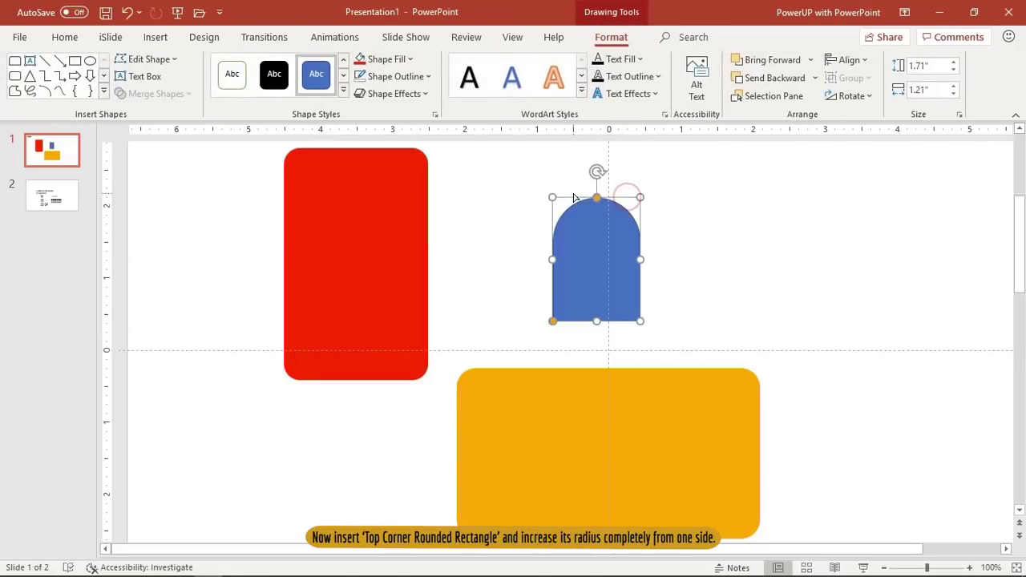
pyautogui.click(852, 97)
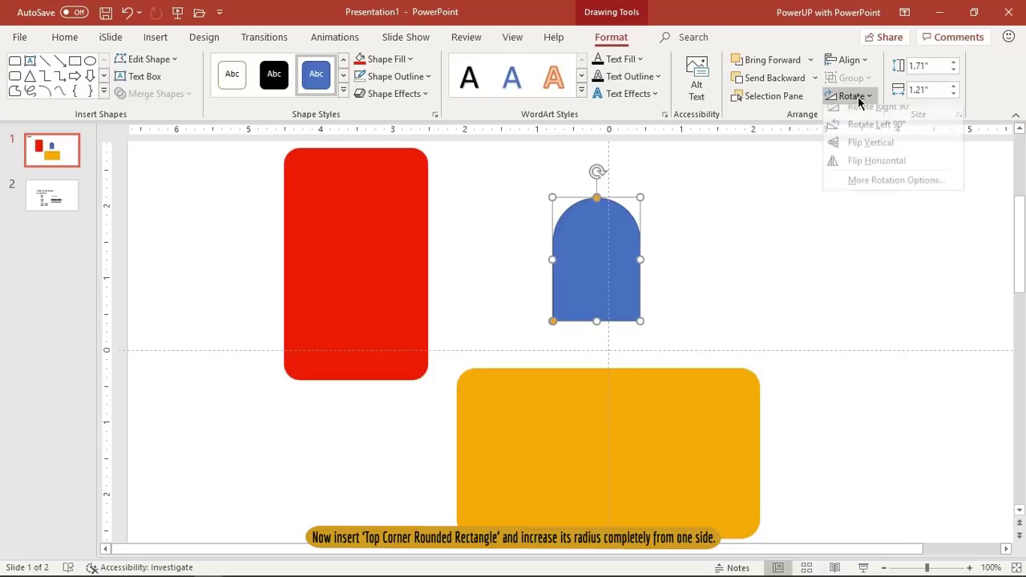
pyautogui.click(873, 186)
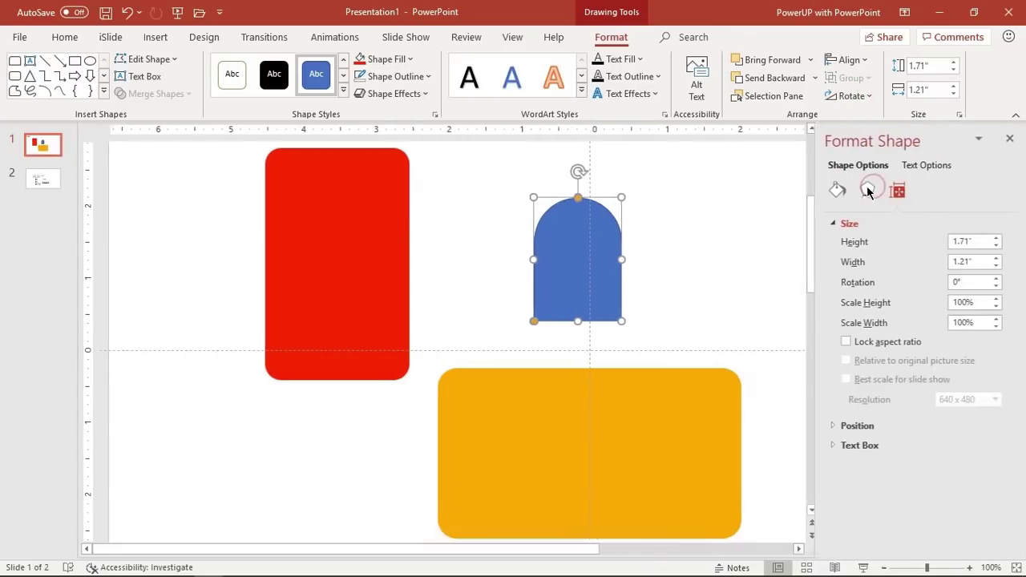
# - Set the arch's rotation to 135° in Format Shape
pyautogui.moveTo(969, 282); pyautogui.dragTo(941, 282)
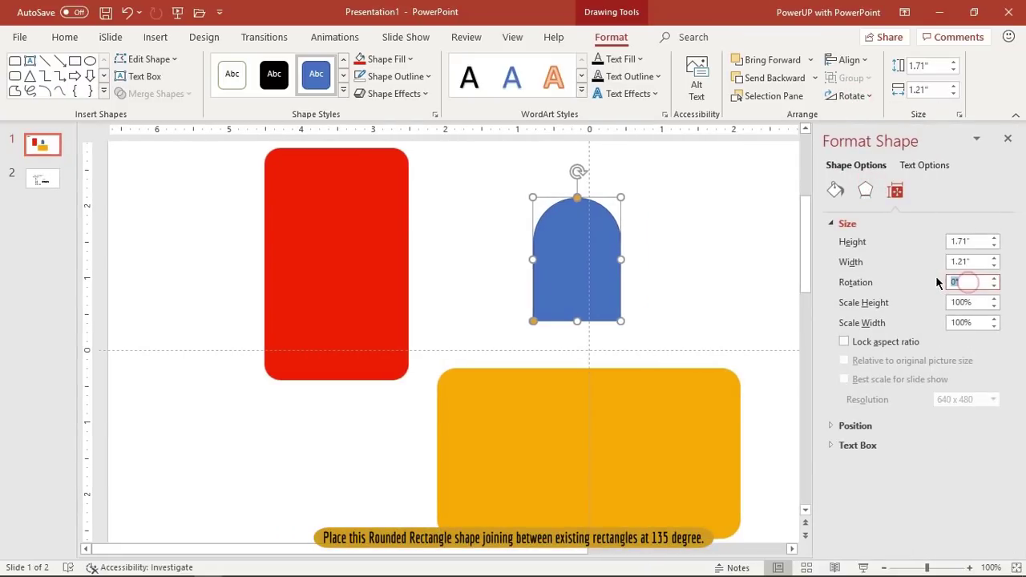
pyautogui.write('45')
pyautogui.press('Return')
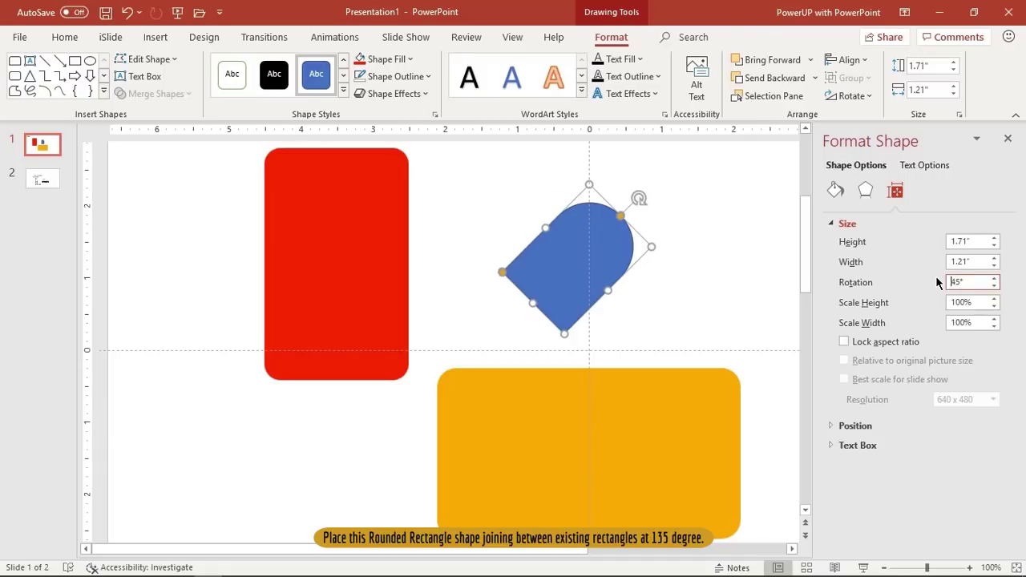
pyautogui.moveTo(967, 281); pyautogui.dragTo(952, 278)
pyautogui.press('Return')
# - Shrink the arch to about 1.33" × 0.94" and fit it diagonally between the boxes
pyautogui.moveTo(562, 253); pyautogui.dragTo(410, 379)
pyautogui.click(1002, 143)
pyautogui.keyDown('ctrl'); pyautogui.scroll(2, 459, 401); pyautogui.keyUp('ctrl')
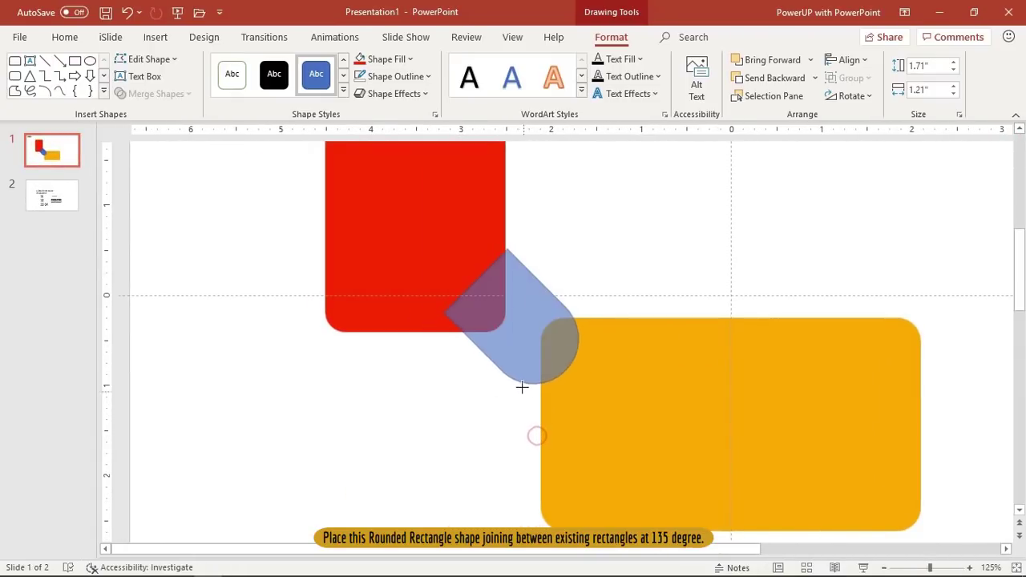
pyautogui.moveTo(537, 436); pyautogui.dragTo(521, 387)
pyautogui.moveTo(519, 291); pyautogui.dragTo(513, 305)
pyautogui.click(585, 267)
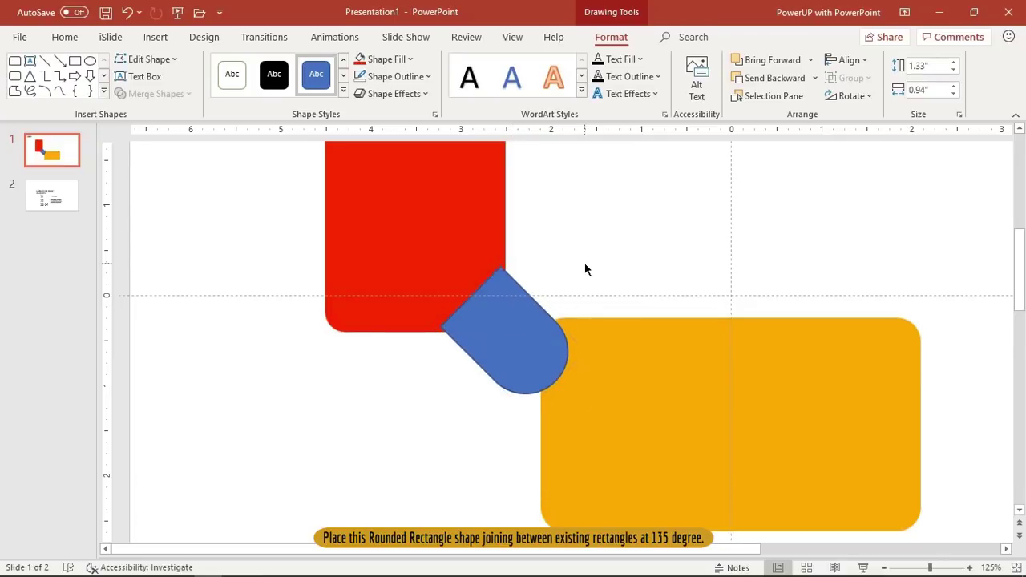
# - Union the red box and the arch into one shape
pyautogui.click(415, 253)
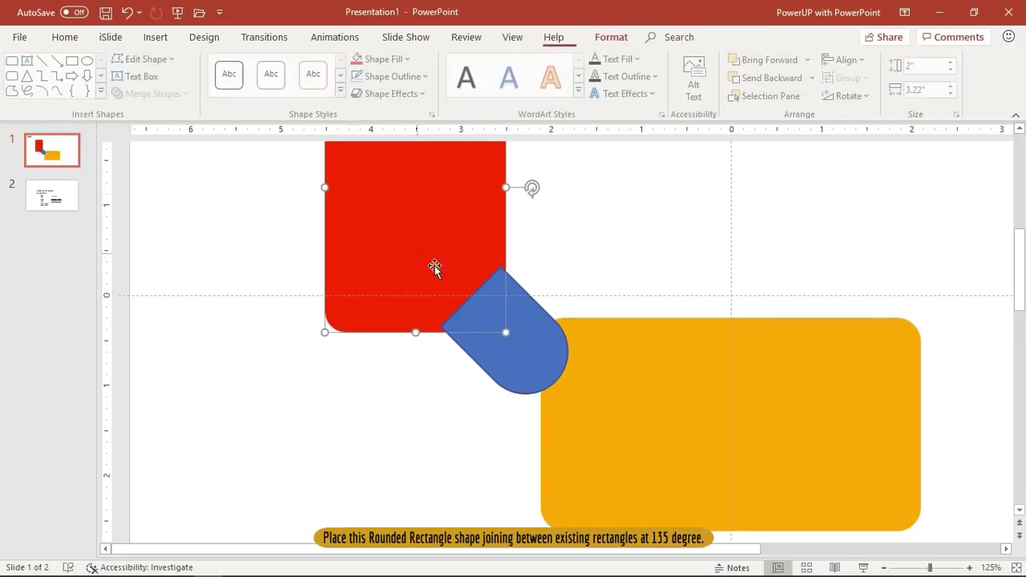
pyautogui.keyDown('shift'); pyautogui.click(534, 339); pyautogui.keyUp('shift')
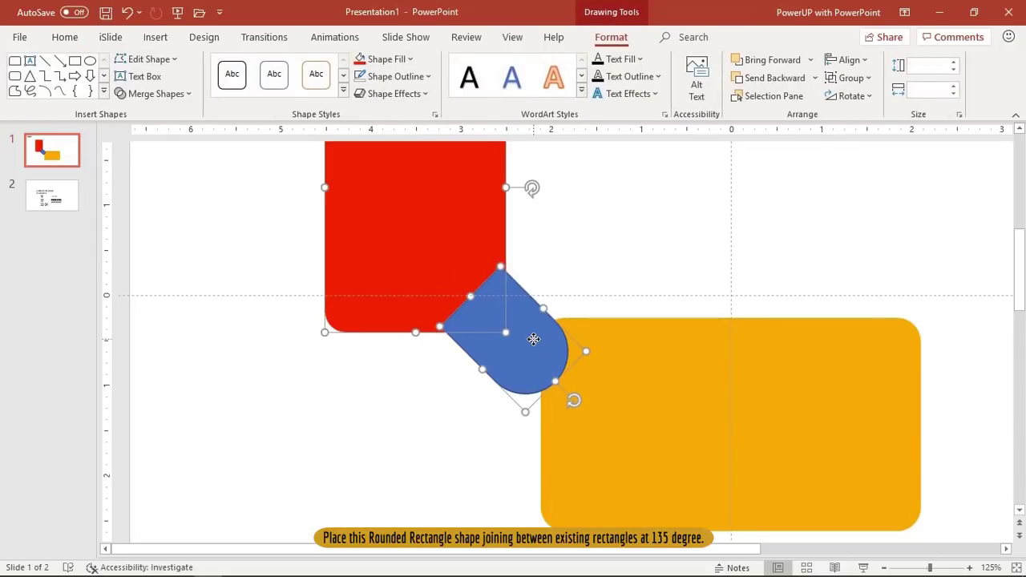
pyautogui.click(174, 95)
pyautogui.click(163, 112)
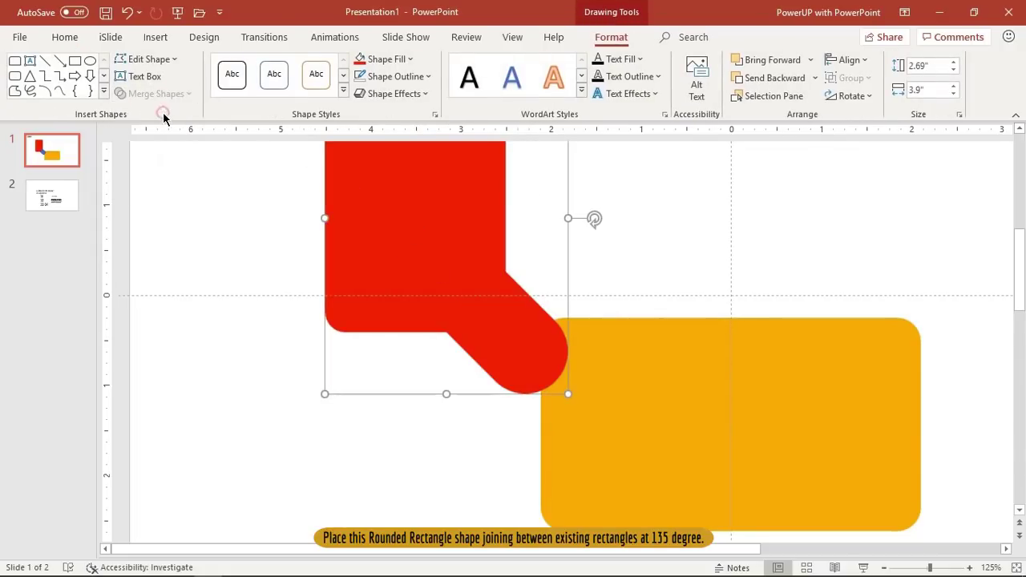
pyautogui.click(443, 438)
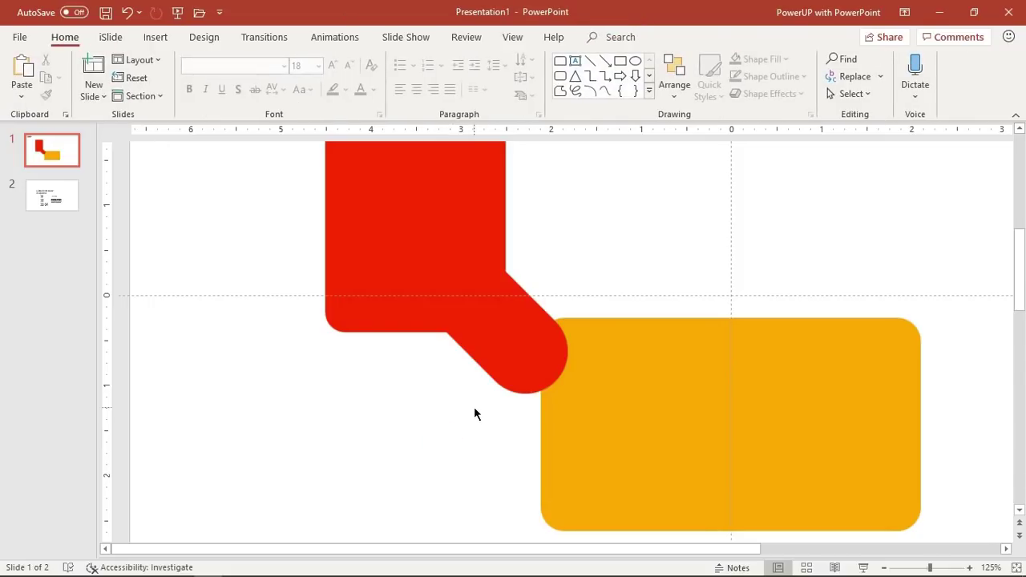
# - Draw a circle just below the red shape
pyautogui.click(156, 40)
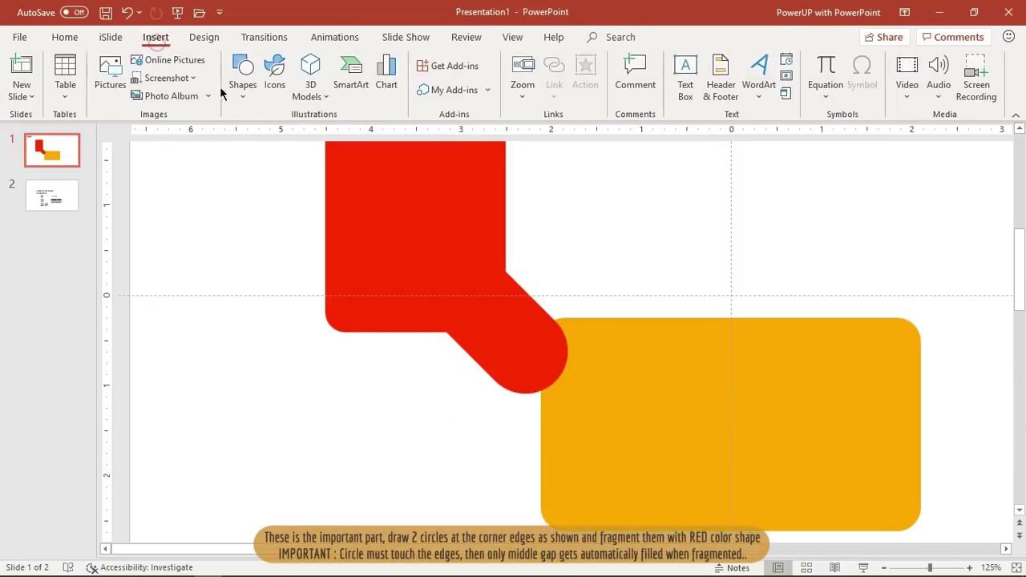
pyautogui.click(238, 94)
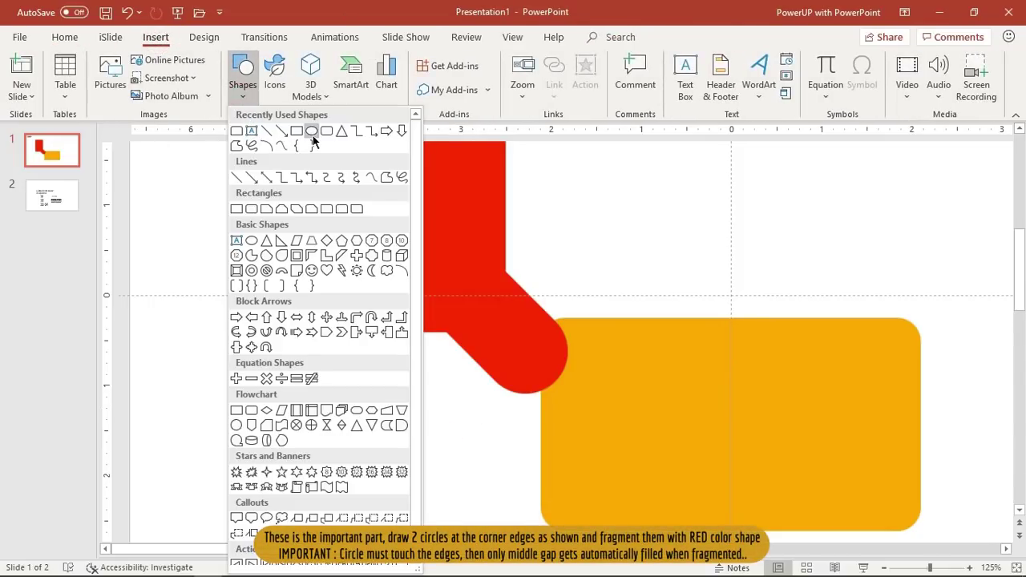
pyautogui.click(313, 134)
pyautogui.moveTo(393, 351); pyautogui.dragTo(497, 454)
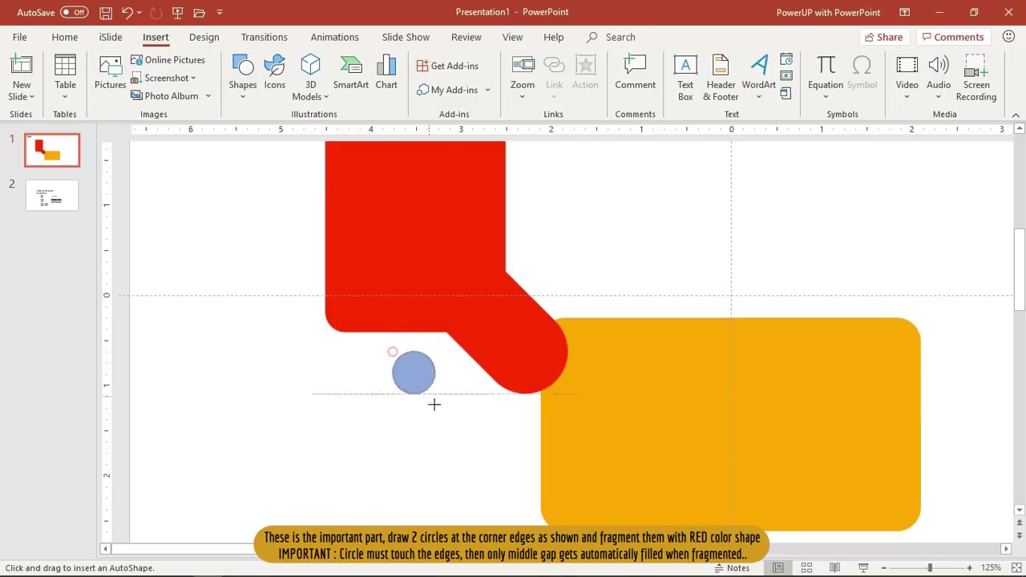
pyautogui.moveTo(448, 403); pyautogui.dragTo(423, 384)
# - Remove the circle's outline and fill it green
pyautogui.click(409, 78)
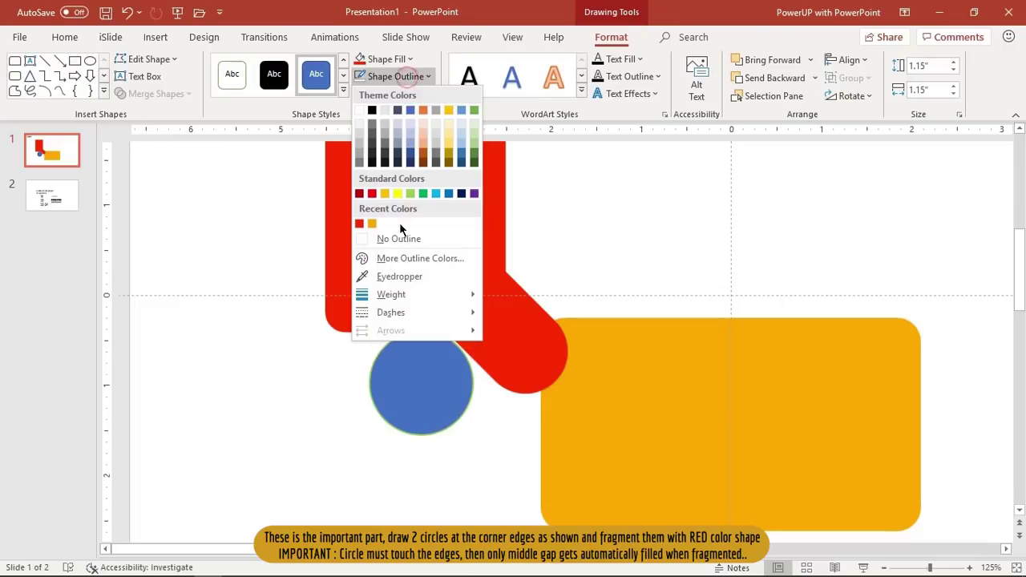
pyautogui.click(395, 238)
pyautogui.click(408, 59)
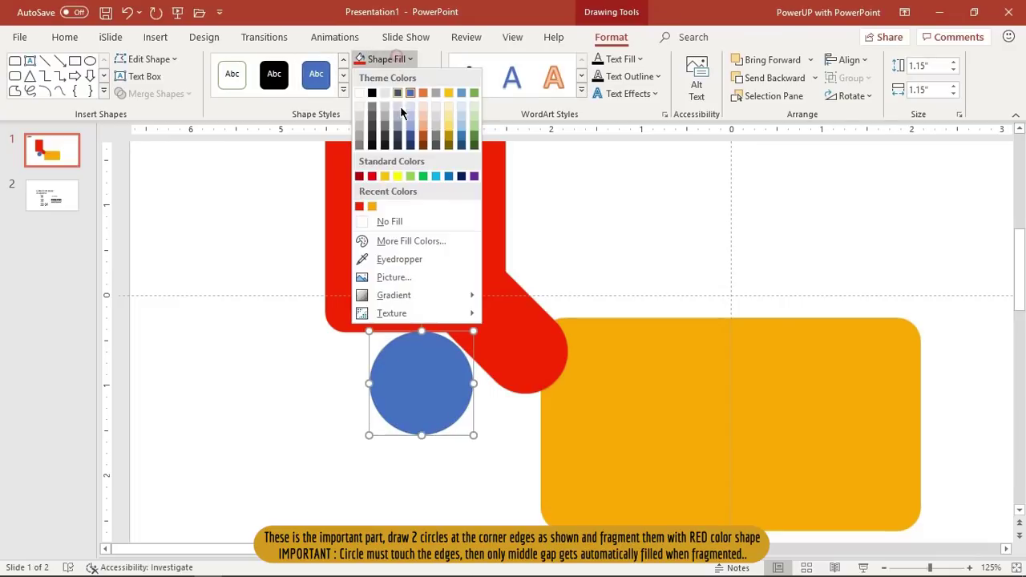
pyautogui.click(424, 175)
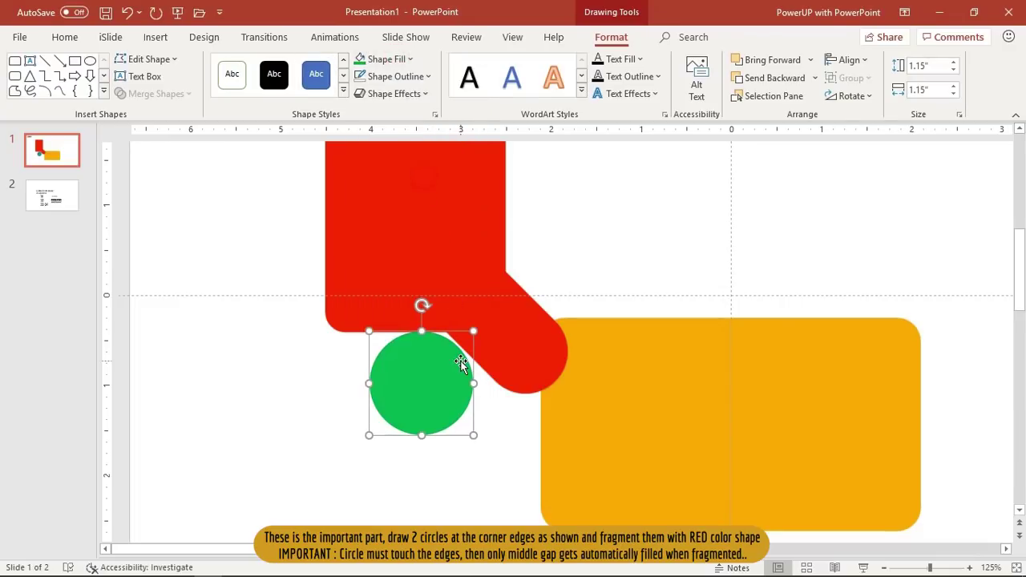
# - Fit the 1.15" green circle into the red shape's inner corner, touching both edges
pyautogui.keyDown('ctrl'); pyautogui.scroll(2, 463, 361); pyautogui.keyUp('ctrl')
pyautogui.keyDown('ctrl'); pyautogui.scroll(5, 558, 306); pyautogui.keyUp('ctrl')
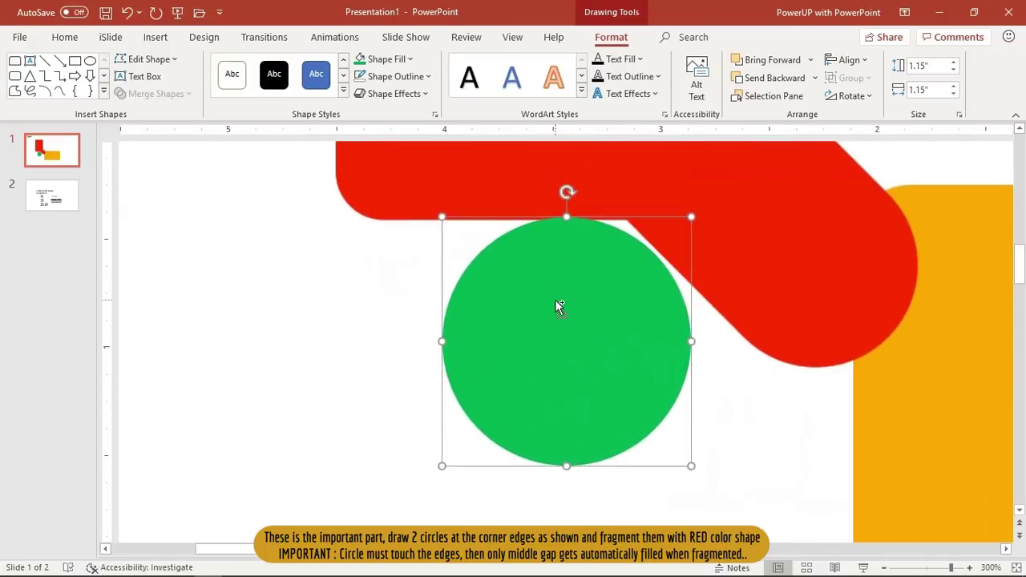
pyautogui.keyDown('ctrl'); pyautogui.scroll(3, 557, 305); pyautogui.keyUp('ctrl')
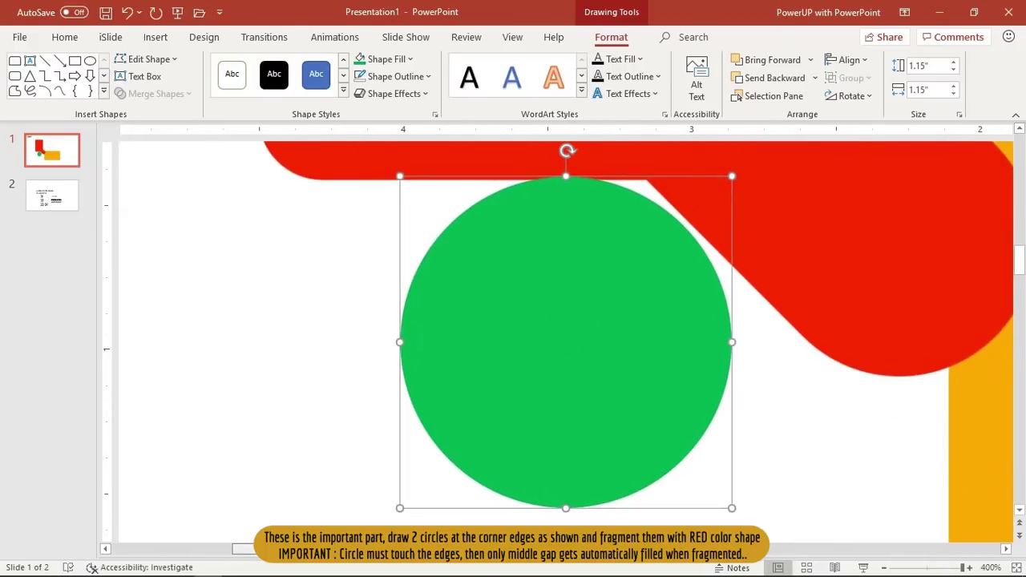
pyautogui.hscroll(3, 441, 435)
pyautogui.moveTo(439, 299); pyautogui.dragTo(453, 301)
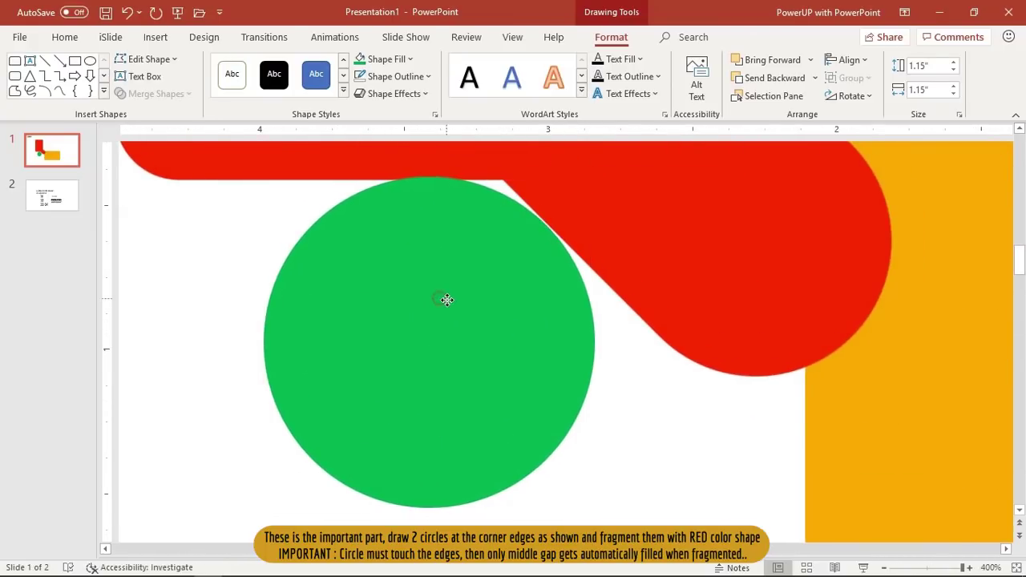
pyautogui.moveTo(453, 301); pyautogui.dragTo(447, 299)
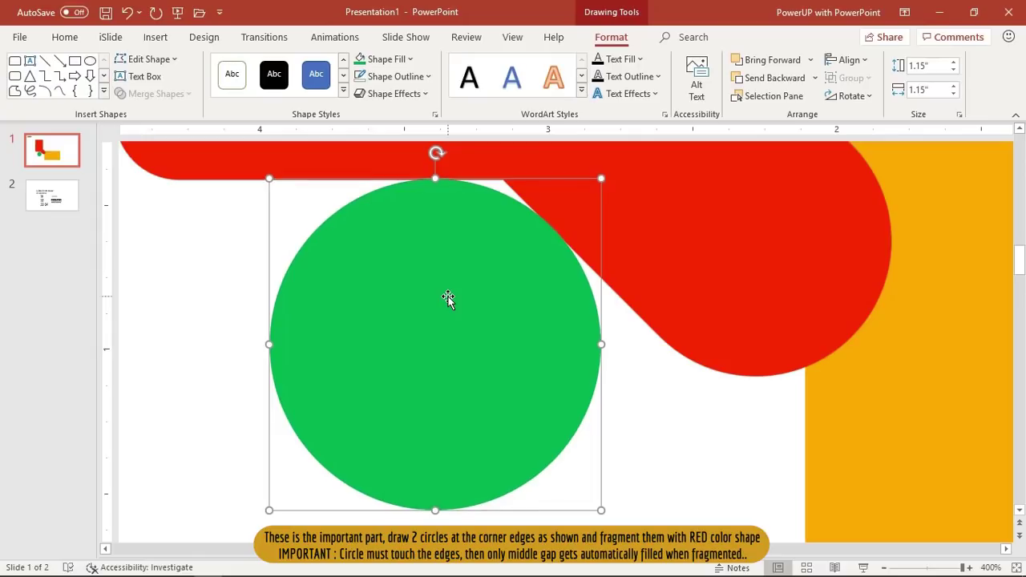
pyautogui.click(252, 292)
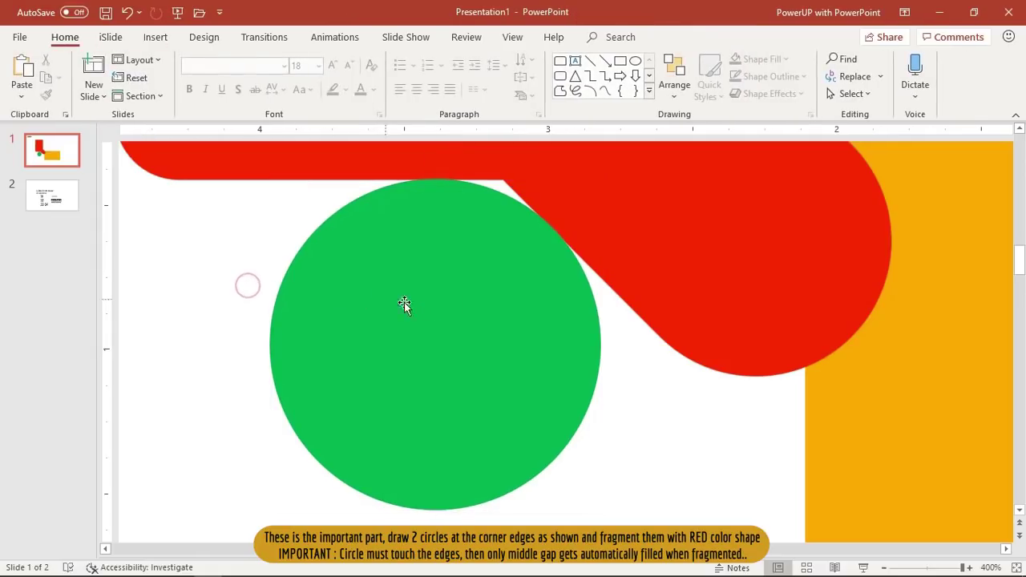
pyautogui.click(438, 304)
pyautogui.scroll(-2, 438, 305)
pyautogui.scroll(-3, 440, 309)
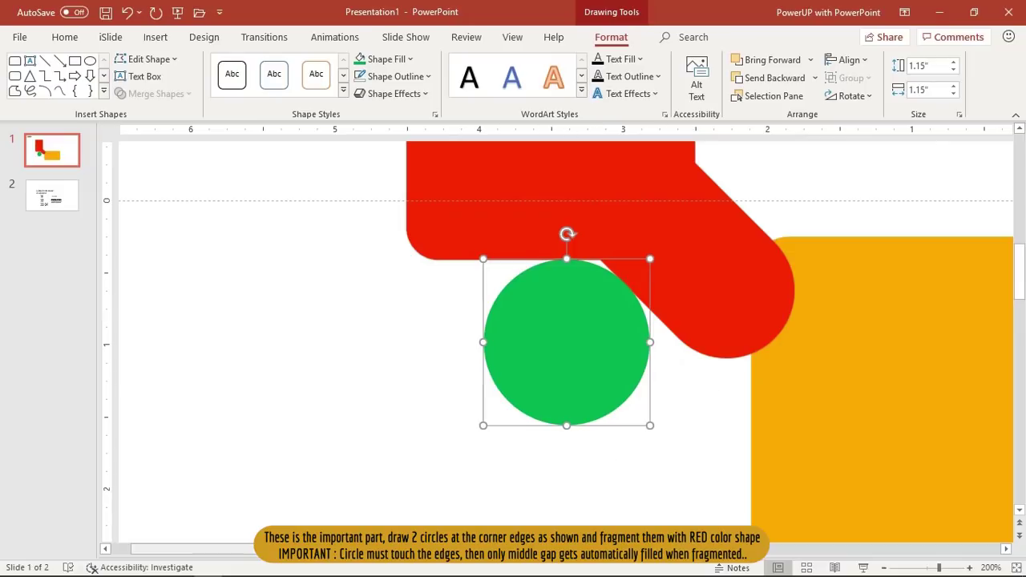
pyautogui.hscroll(2, 614, 404)
pyautogui.scroll(1, 614, 404)
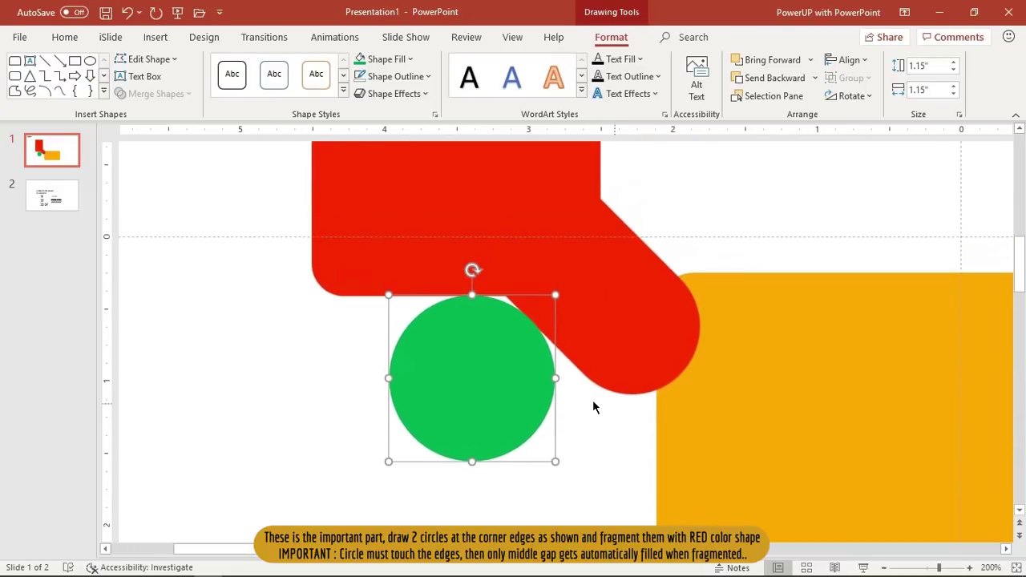
# - Duplicate the green circle into the upper corner, touching the red bar and diagonal arm
pyautogui.moveTo(550, 379); pyautogui.dragTo(574, 403)
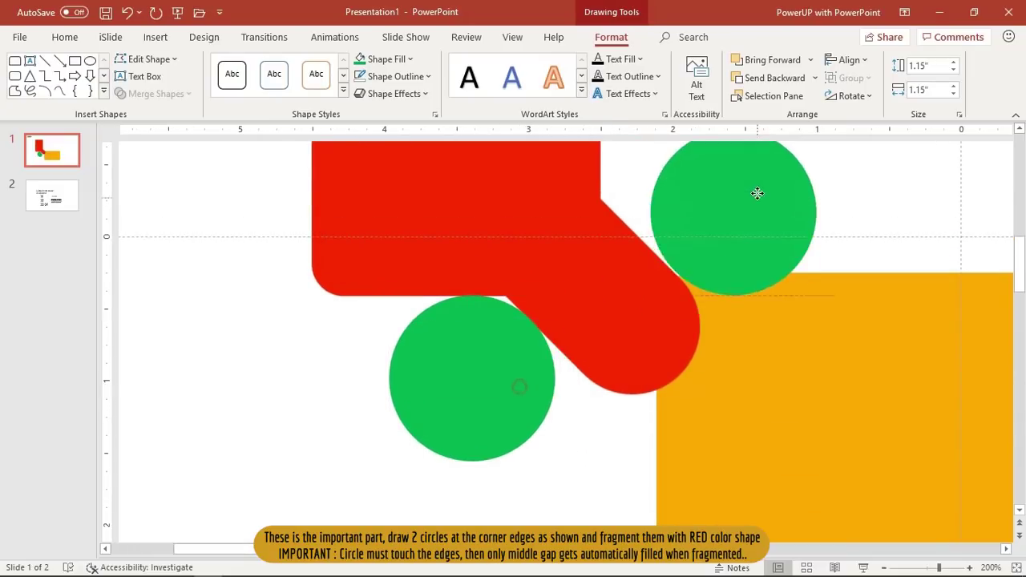
pyautogui.moveTo(520, 389); pyautogui.dragTo(710, 158)
pyautogui.scroll(3, 737, 216)
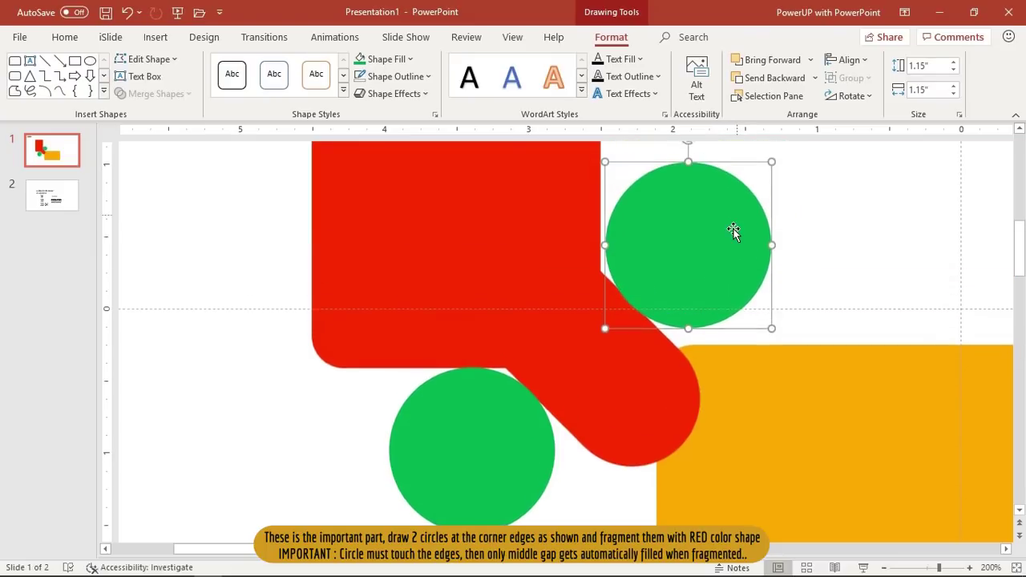
pyautogui.moveTo(708, 268); pyautogui.dragTo(687, 271)
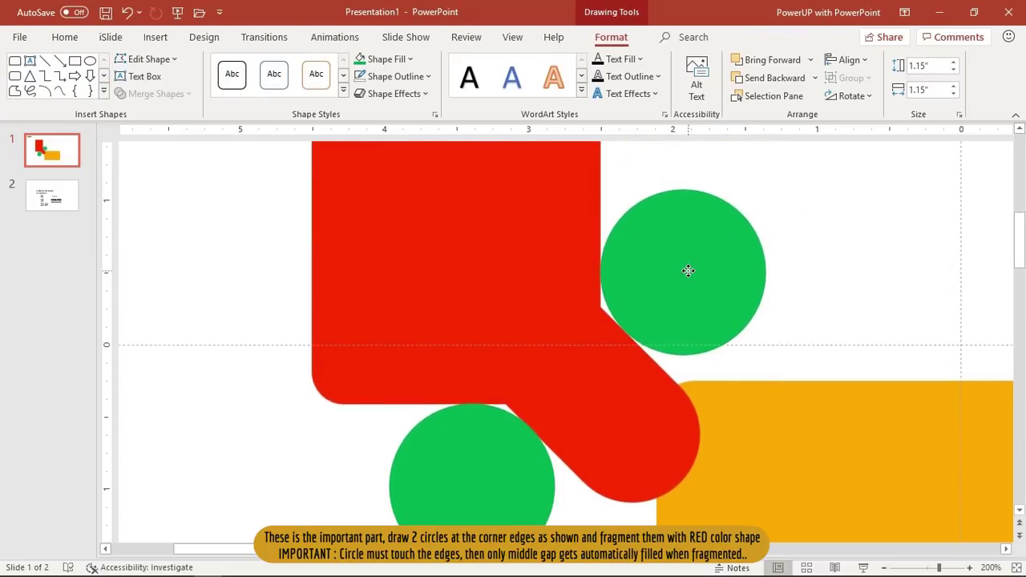
pyautogui.click(687, 271)
pyautogui.moveTo(688, 270); pyautogui.dragTo(689, 273)
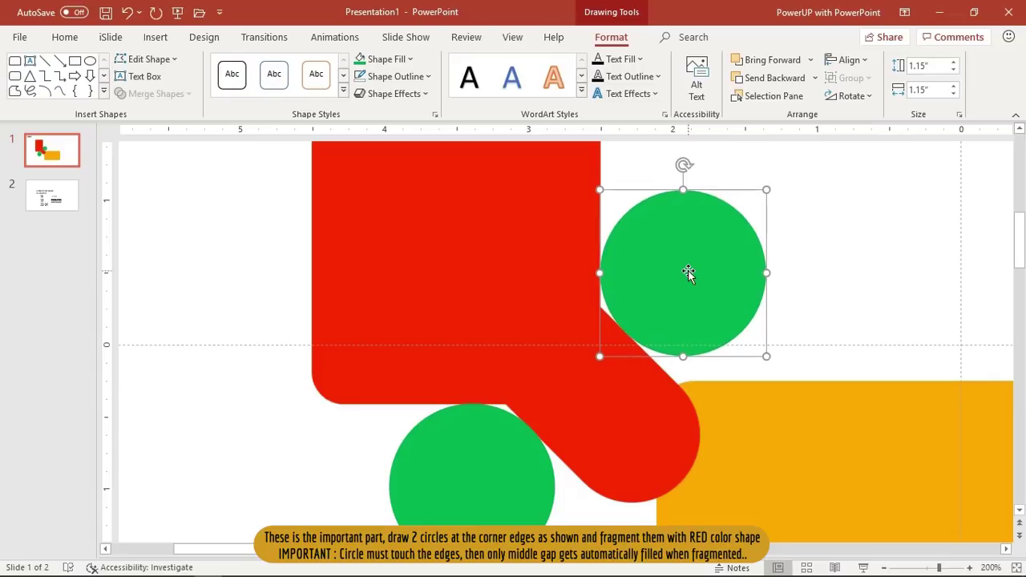
# - Select the lower green circle together with the red shape
pyautogui.click(812, 252)
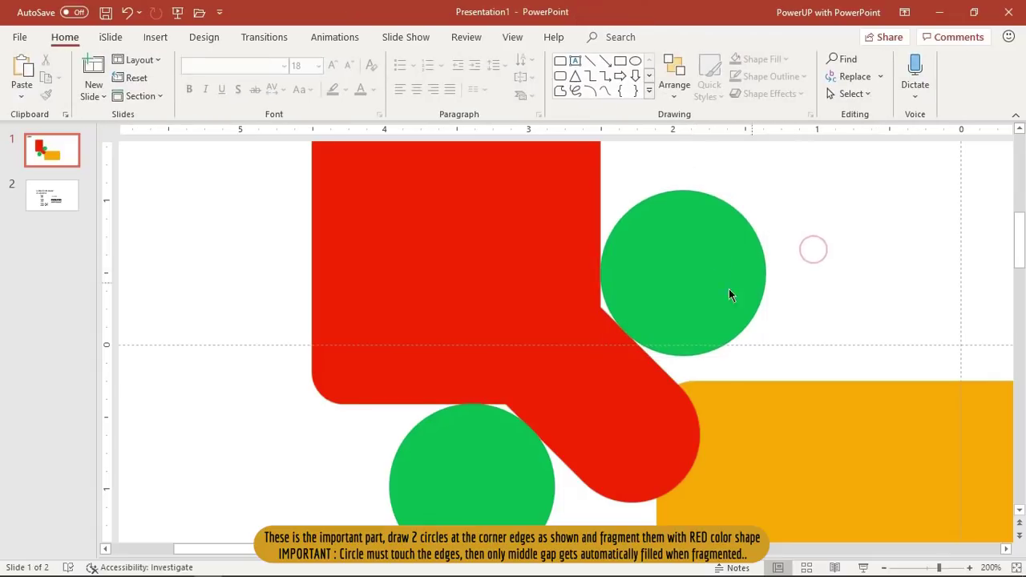
pyautogui.click(457, 419)
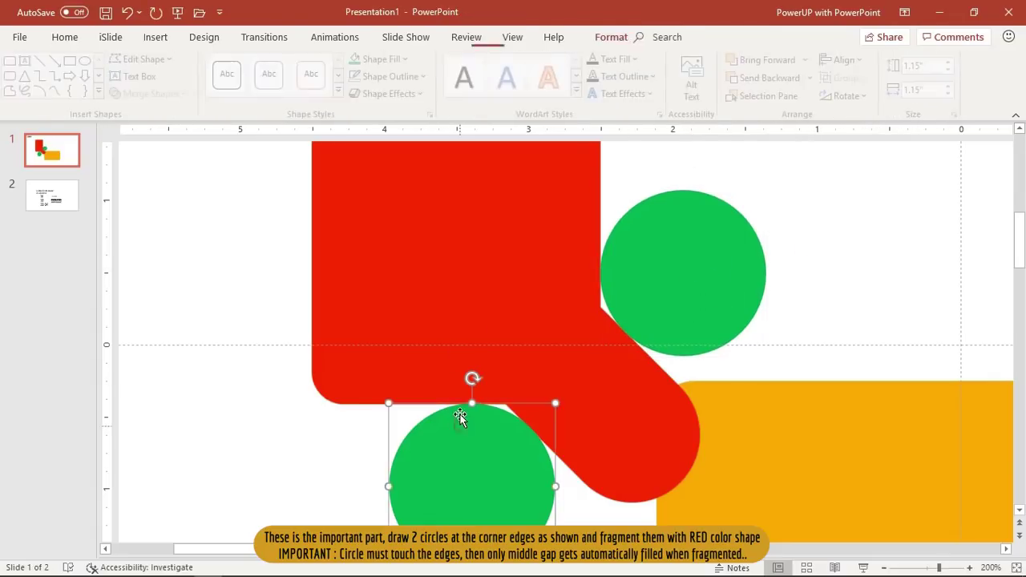
pyautogui.keyDown('shift'); pyautogui.click(485, 290); pyautogui.keyUp('shift')
# - Fragment the red shape with the overlapping circles
pyautogui.scroll(-5, 688, 290)
pyautogui.scroll(-3, 688, 290)
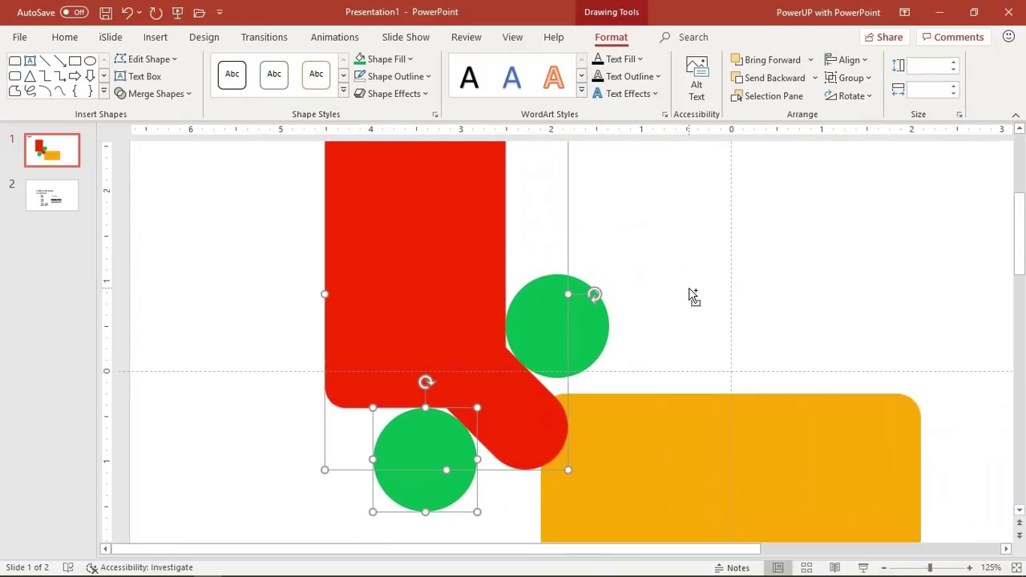
pyautogui.scroll(-2, 688, 290)
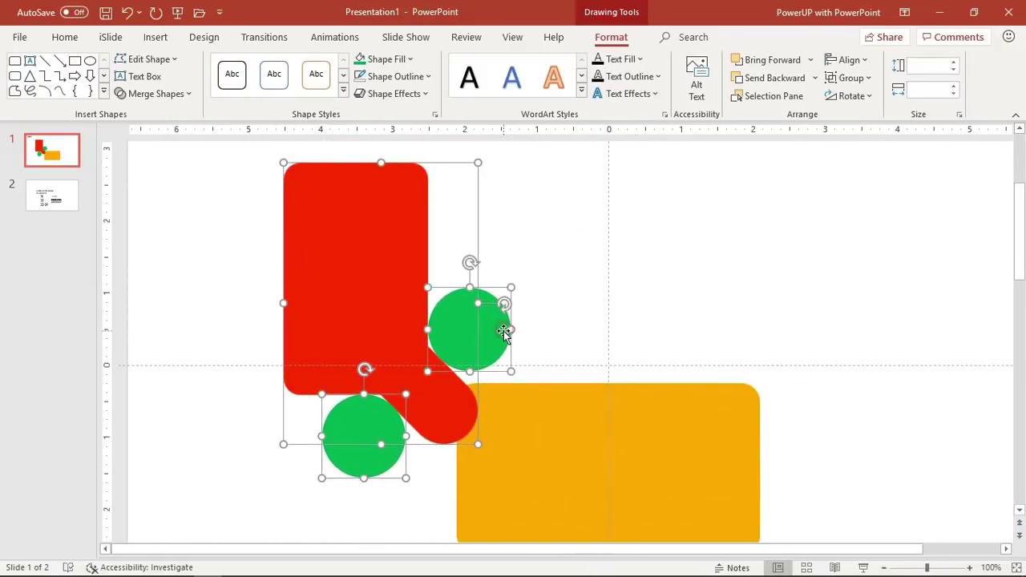
pyautogui.click(164, 93)
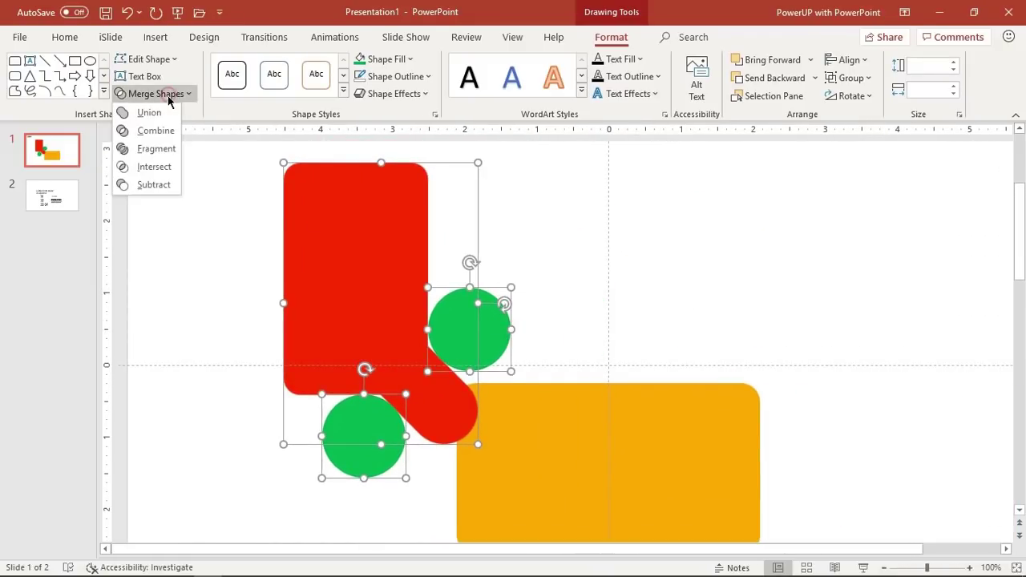
pyautogui.click(155, 149)
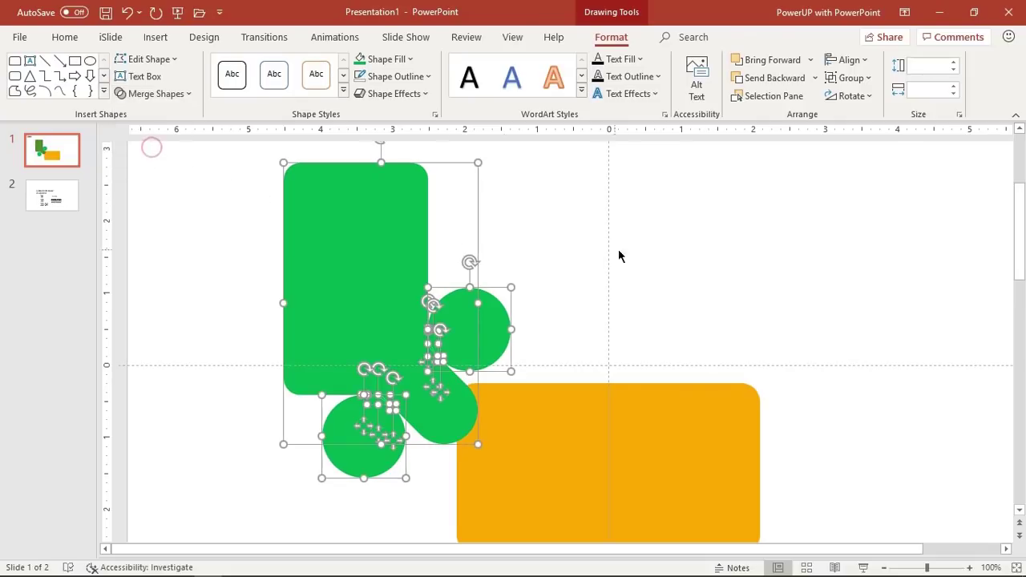
# - Pull out the two leftover circle fragments and delete them
pyautogui.click(633, 249)
pyautogui.moveTo(487, 327); pyautogui.dragTo(577, 273)
pyautogui.moveTo(364, 443); pyautogui.dragTo(332, 463)
pyautogui.keyDown('shift'); pyautogui.click(563, 305); pyautogui.keyUp('shift')
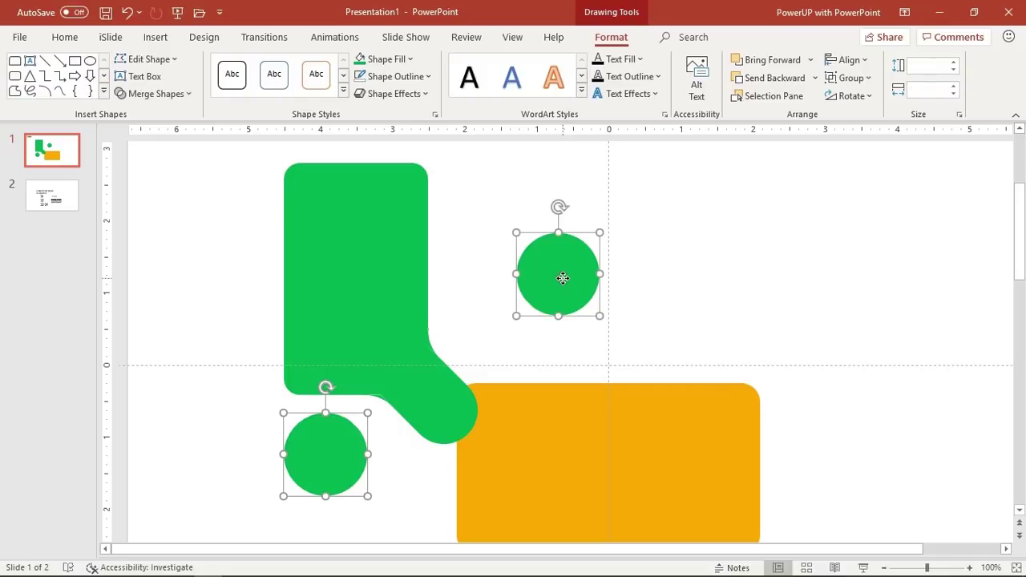
pyautogui.press('Delete')
# - Select all the green fragments and union them into a single shape
pyautogui.moveTo(239, 155); pyautogui.dragTo(474, 457)
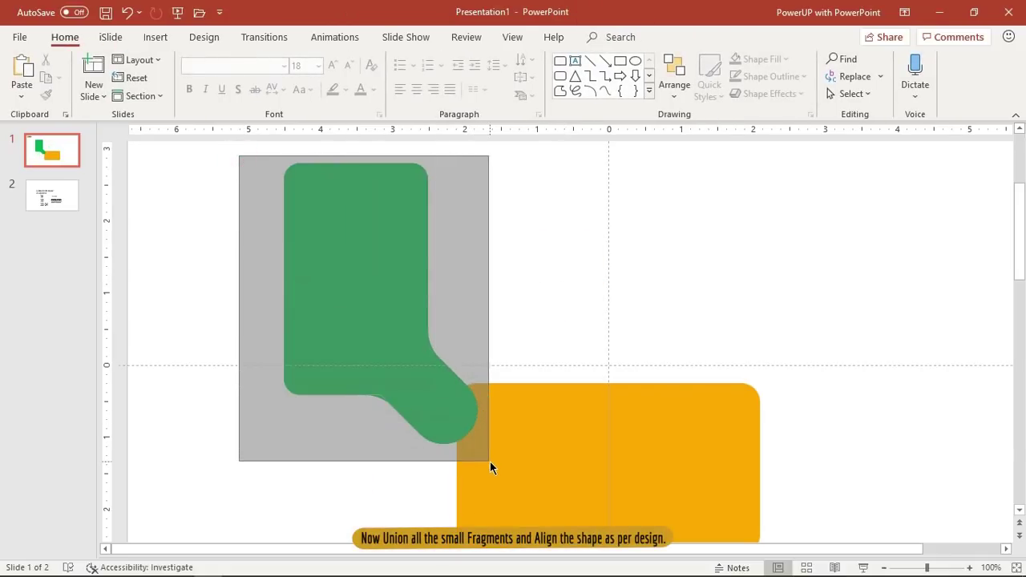
pyautogui.moveTo(473, 455); pyautogui.dragTo(491, 462)
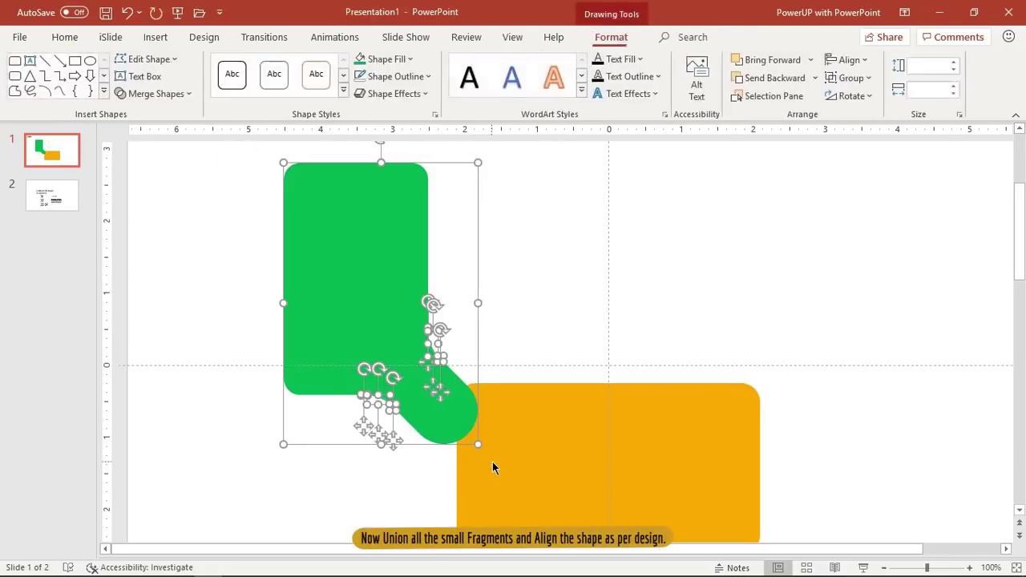
pyautogui.click(179, 95)
pyautogui.click(157, 116)
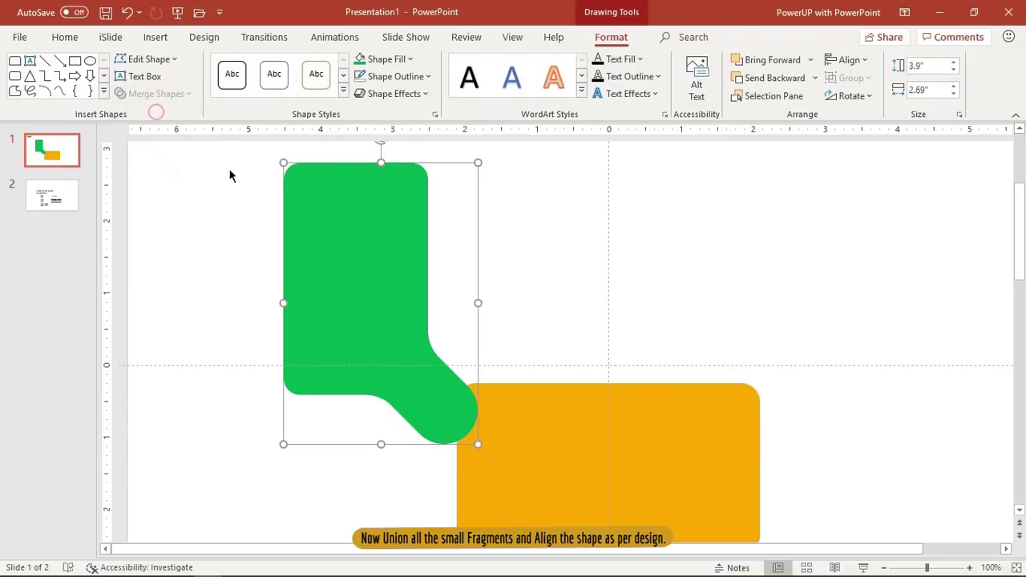
pyautogui.click(516, 285)
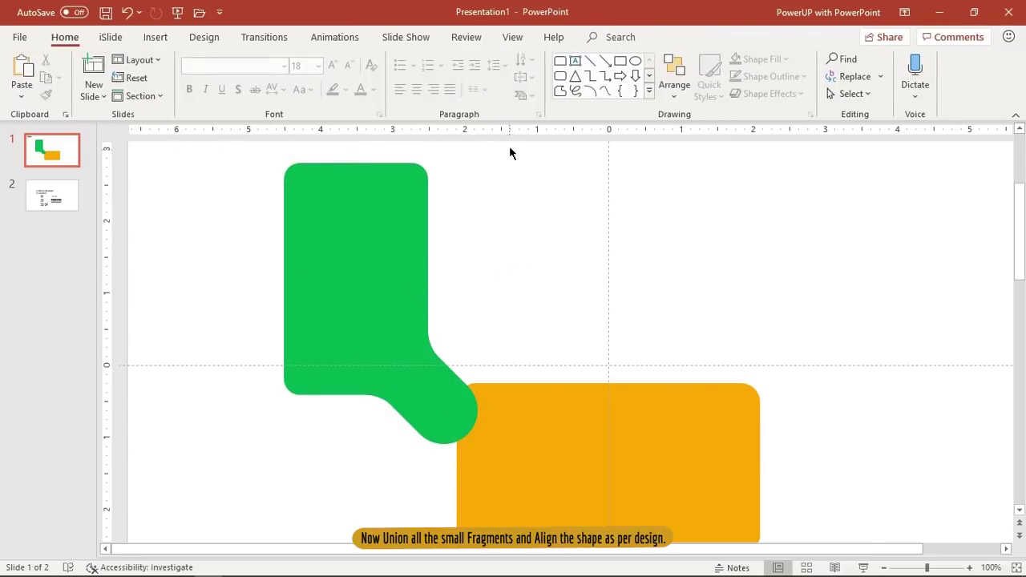
# - Recolour the merged shape red and shift it slightly right
pyautogui.click(356, 202)
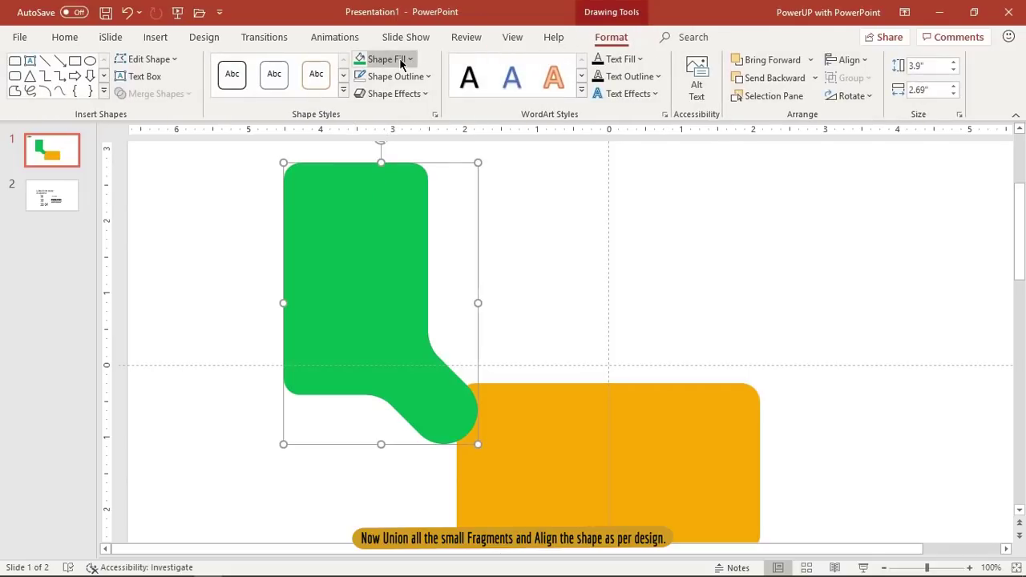
pyautogui.click(401, 60)
pyautogui.click(359, 206)
pyautogui.moveTo(379, 346)
pyautogui.mouseDown()
pyautogui.moveTo(400, 349)
pyautogui.moveTo(426, 377)
pyautogui.mouseUp()
# - Send the red shape to the back and fine-tune its position slightly right and down
pyautogui.rightClick(420, 381)
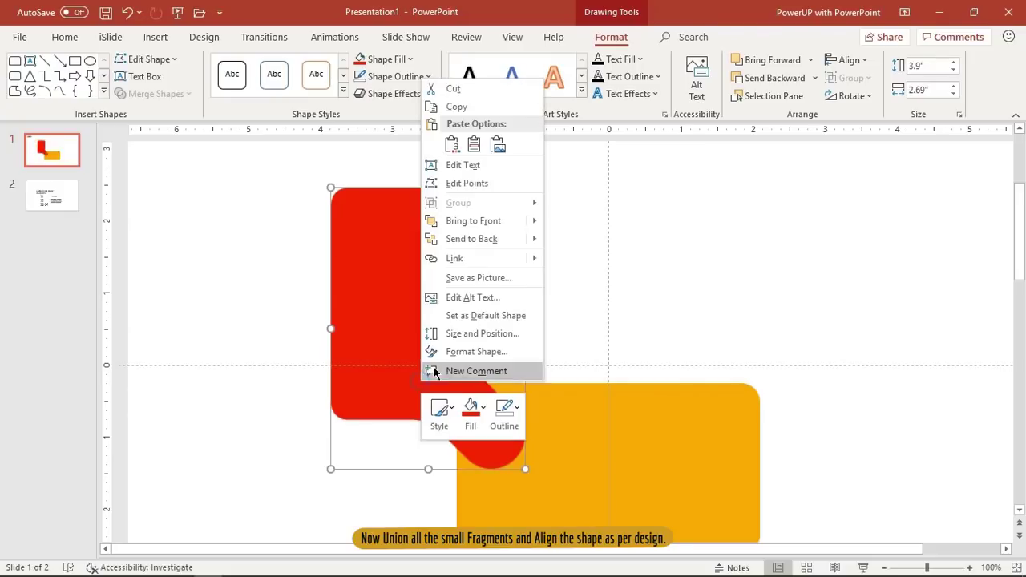
pyautogui.click(473, 242)
pyautogui.moveTo(408, 328); pyautogui.dragTo(422, 332)
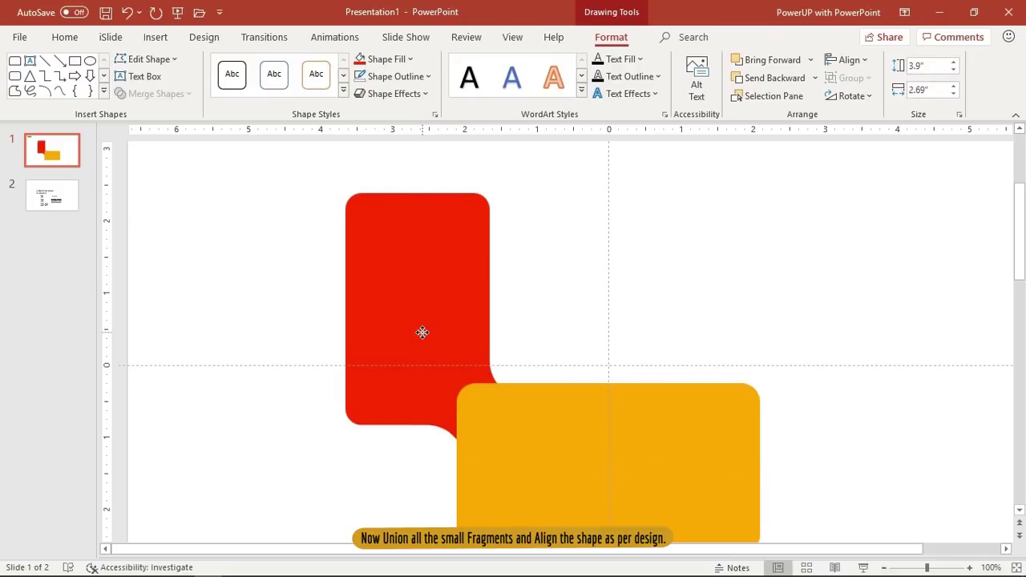
pyautogui.moveTo(422, 331); pyautogui.dragTo(425, 333)
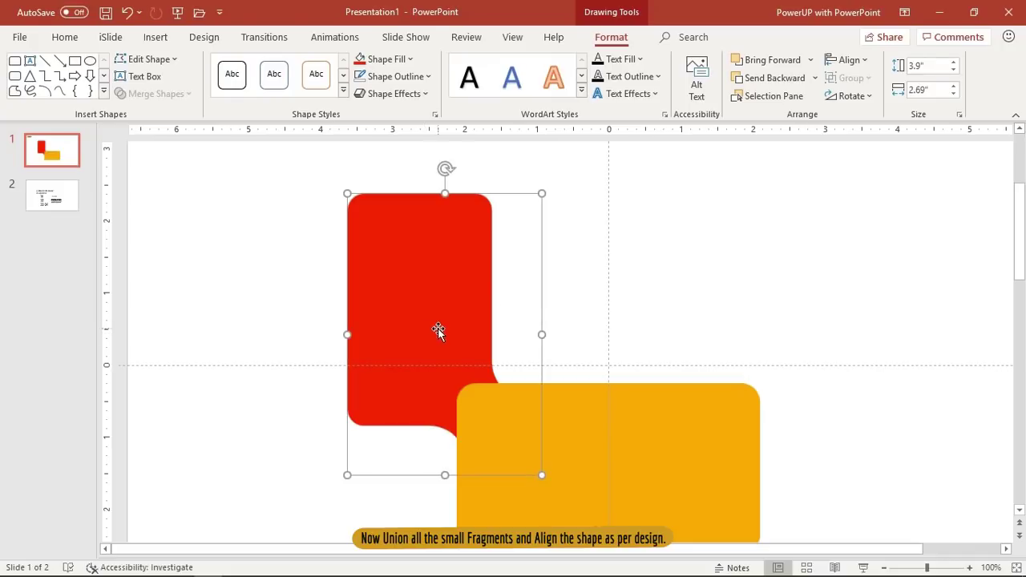
pyautogui.click(589, 301)
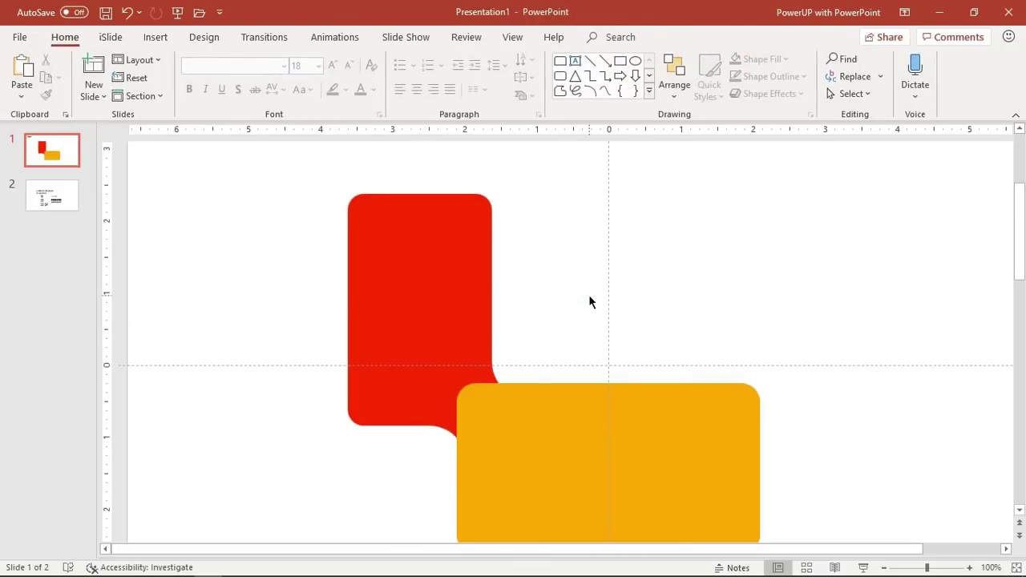
pyautogui.moveTo(387, 338); pyautogui.dragTo(393, 338)
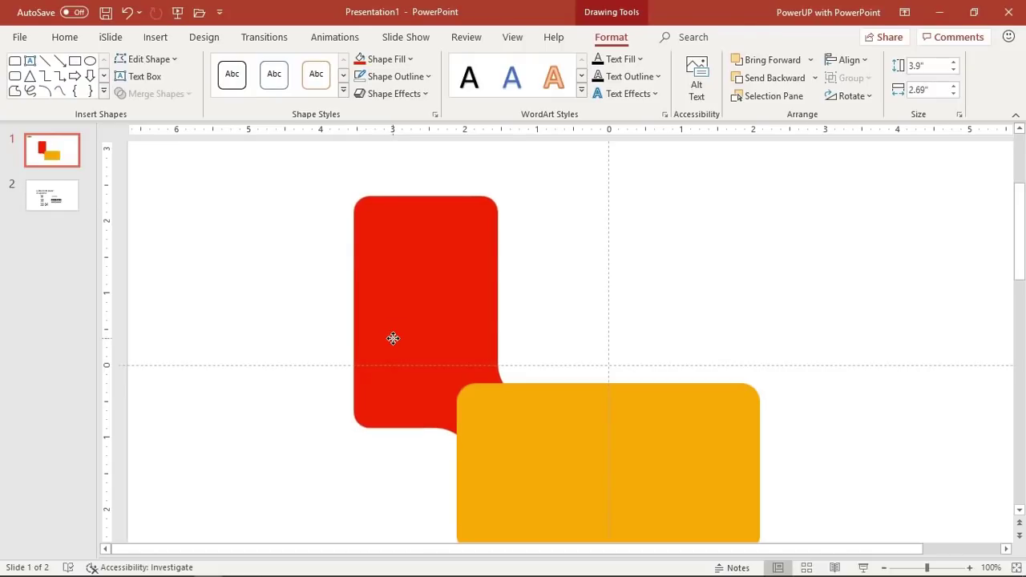
pyautogui.click(574, 256)
# - Draw a circle to the left of the red shape
pyautogui.click(155, 38)
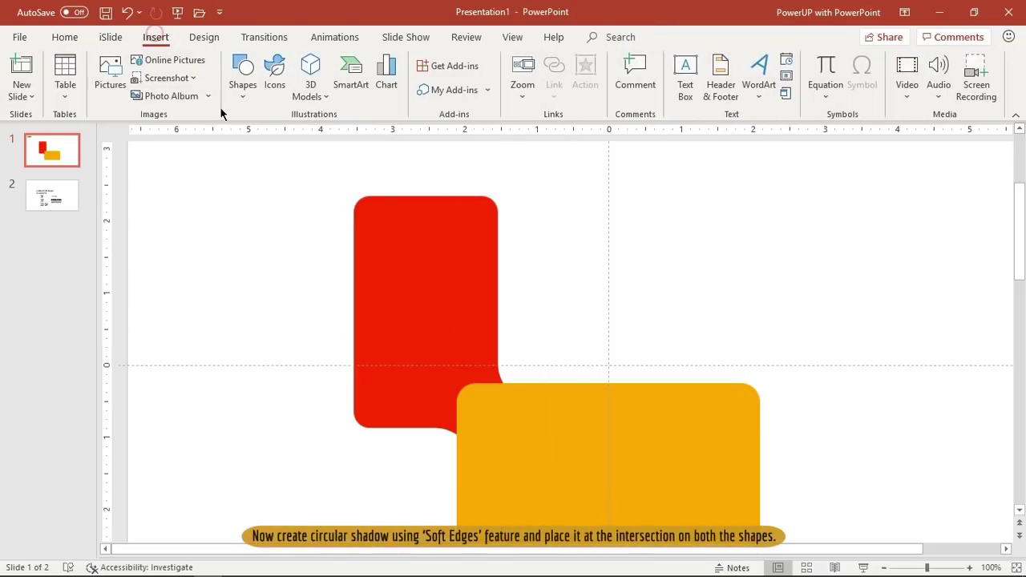
pyautogui.click(242, 76)
pyautogui.click(311, 130)
pyautogui.moveTo(204, 274); pyautogui.dragTo(299, 365)
# - Remove the circle's outline, fill it dark grey, and open its Format Shape settings
pyautogui.click(396, 76)
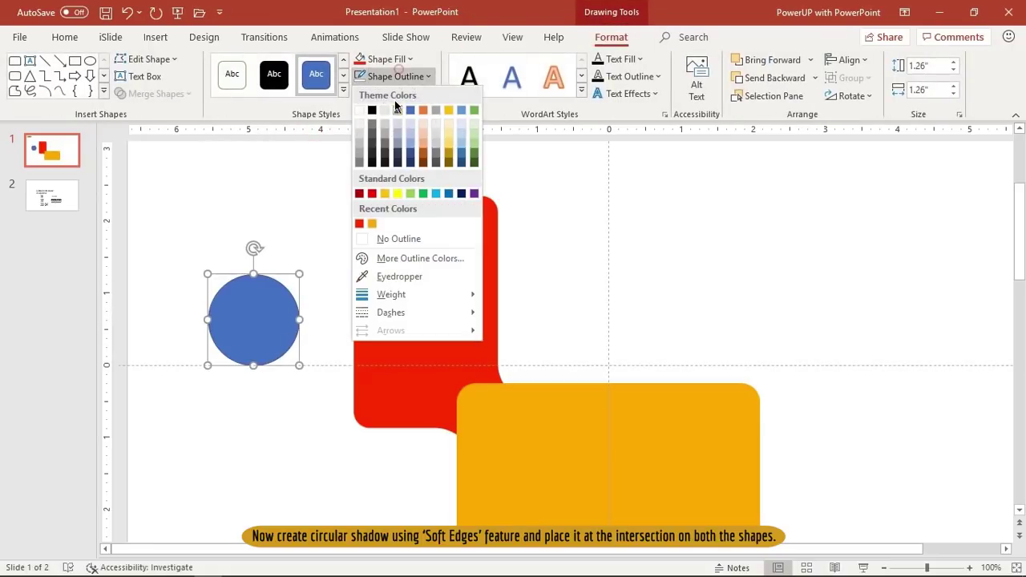
pyautogui.click(389, 238)
pyautogui.click(387, 59)
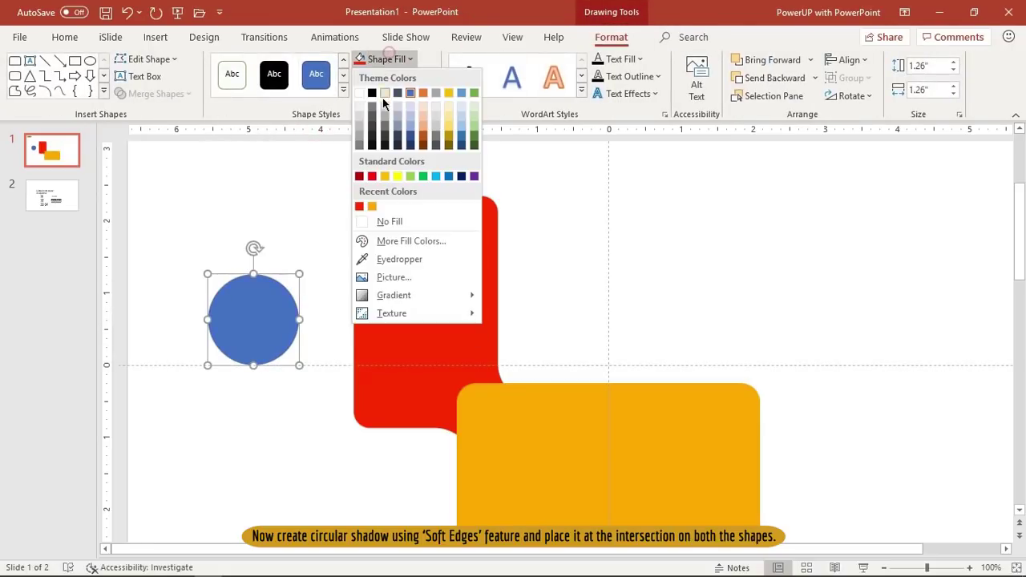
pyautogui.click(371, 138)
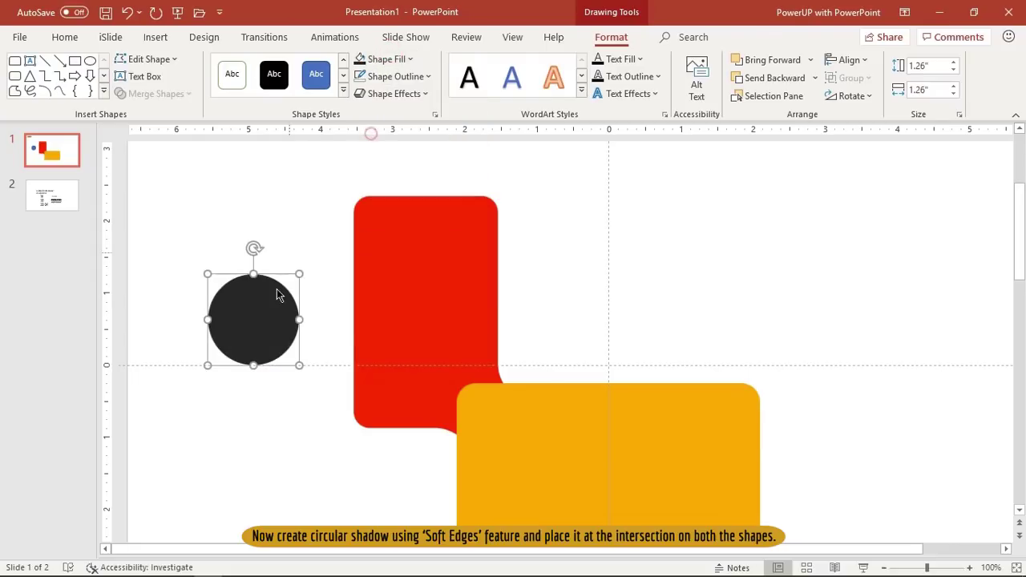
pyautogui.rightClick(265, 319)
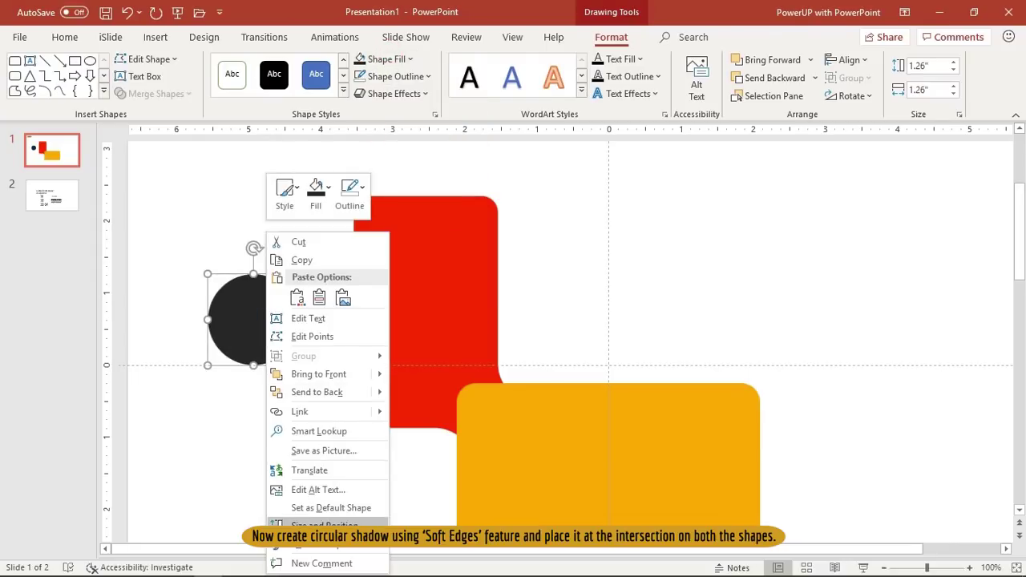
pyautogui.click(325, 549)
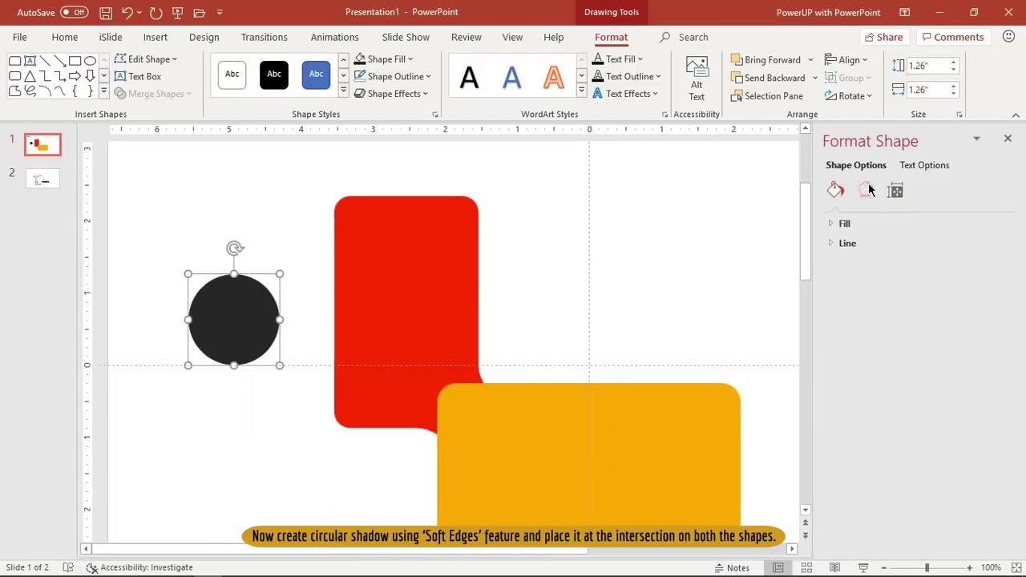
# - Give the dark grey circle a 25 pt Soft Edges blur so it becomes a soft shadow
pyautogui.click(865, 189)
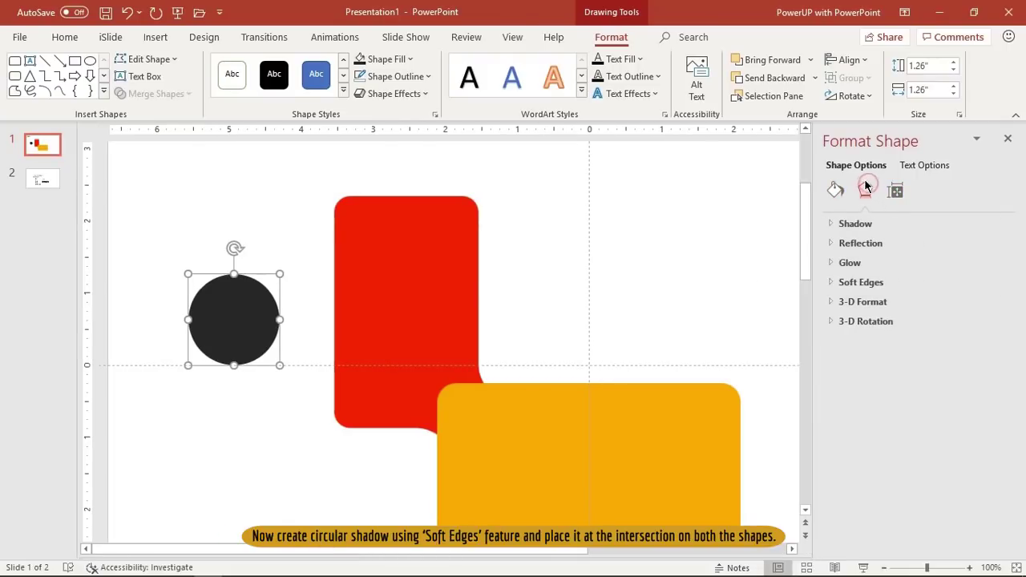
pyautogui.click(835, 282)
pyautogui.click(984, 302)
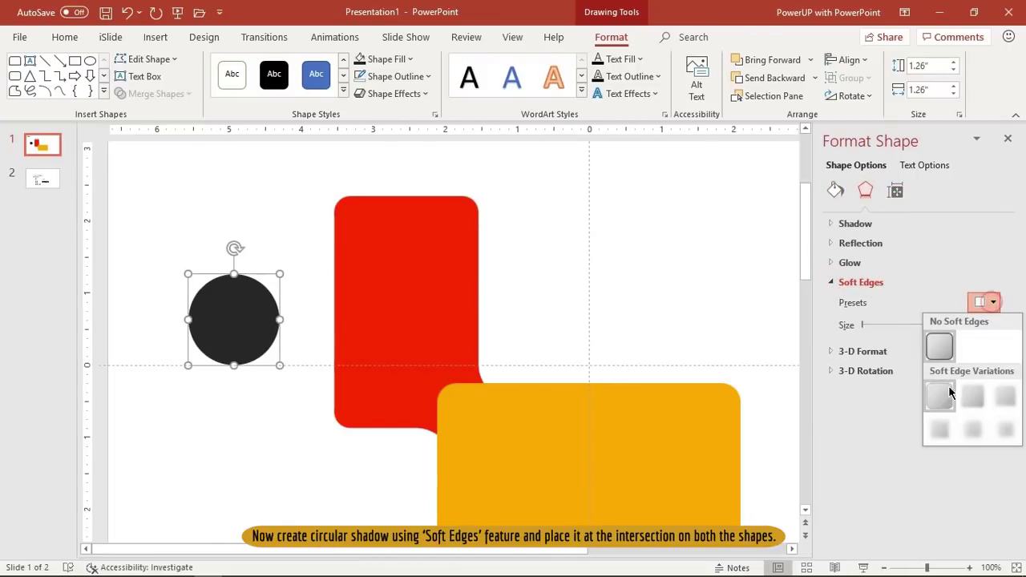
pyautogui.click(938, 428)
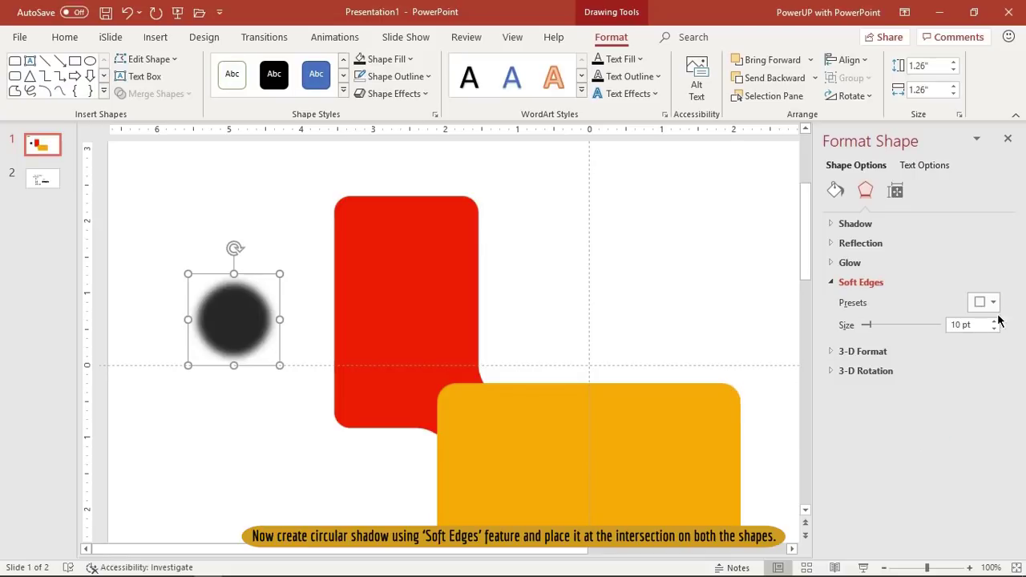
pyautogui.click(985, 302)
pyautogui.click(971, 423)
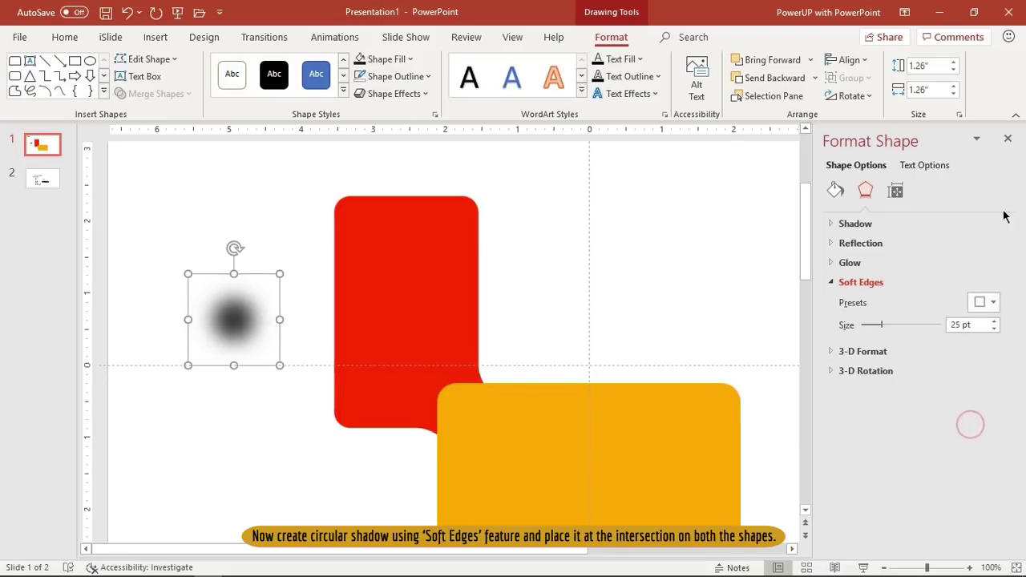
pyautogui.click(1007, 137)
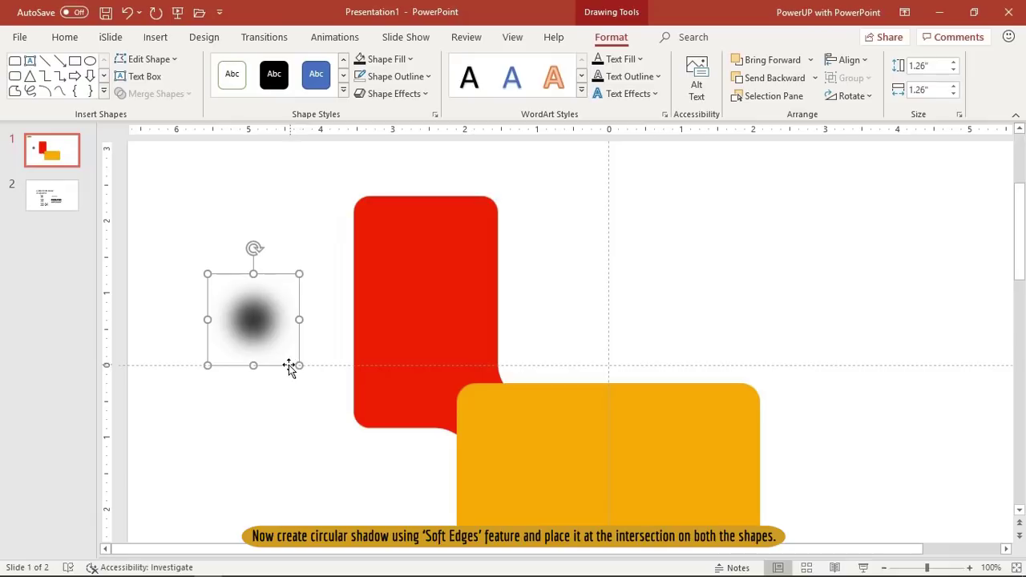
# - Enlarge the blurred circle to 1.75" and place it on the red-yellow intersection
pyautogui.moveTo(296, 365); pyautogui.dragTo(312, 367)
pyautogui.moveTo(259, 328); pyautogui.dragTo(471, 403)
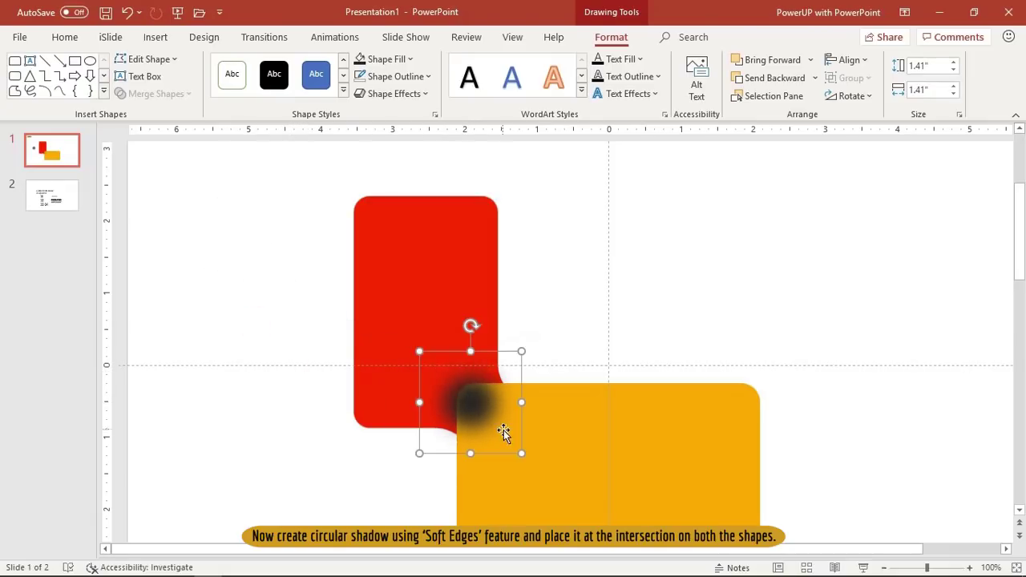
pyautogui.moveTo(522, 453); pyautogui.dragTo(532, 463)
pyautogui.moveTo(488, 417); pyautogui.dragTo(479, 406)
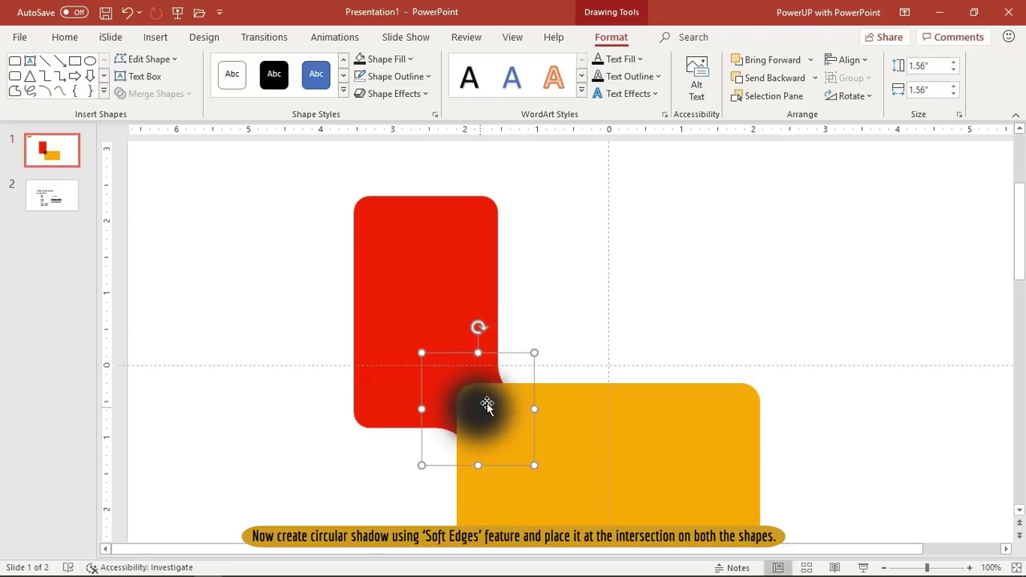
pyautogui.moveTo(535, 353); pyautogui.dragTo(548, 338)
pyautogui.moveTo(496, 377); pyautogui.dragTo(482, 395)
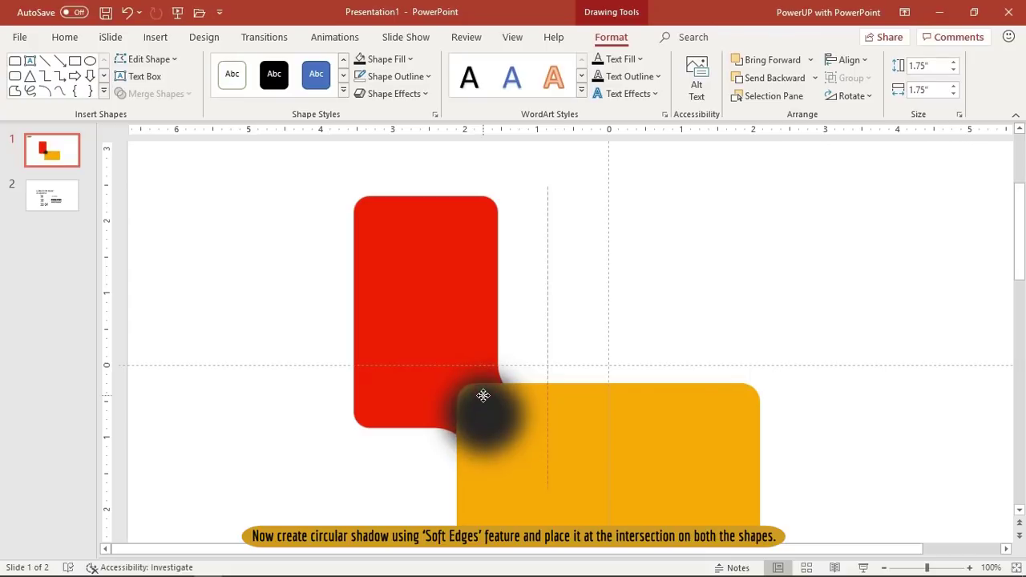
# - Bring the yellow box in front of the shadow and nudge the shadow up slightly
pyautogui.click(625, 453)
pyautogui.rightClick(625, 453)
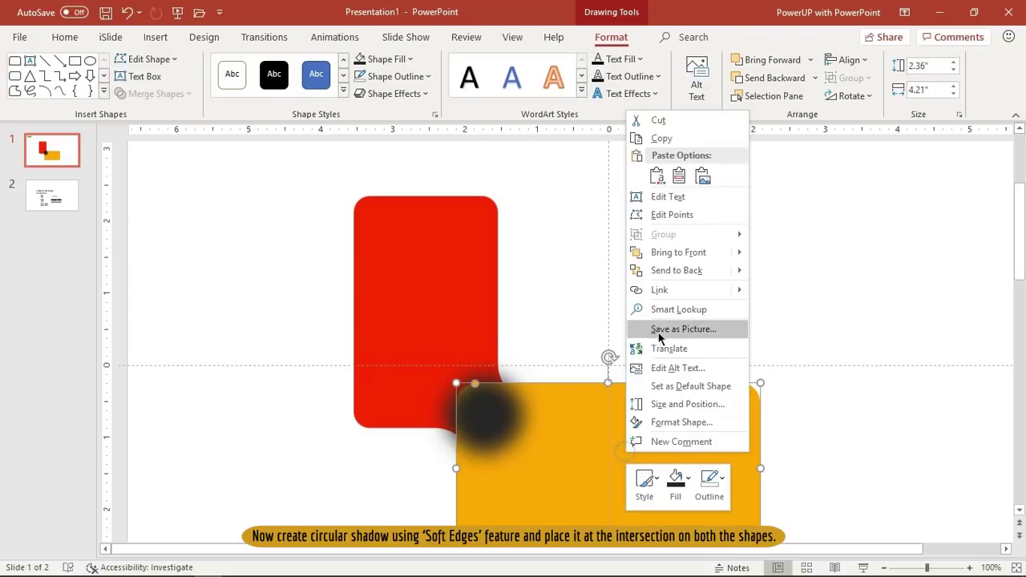
pyautogui.click(672, 253)
pyautogui.click(664, 287)
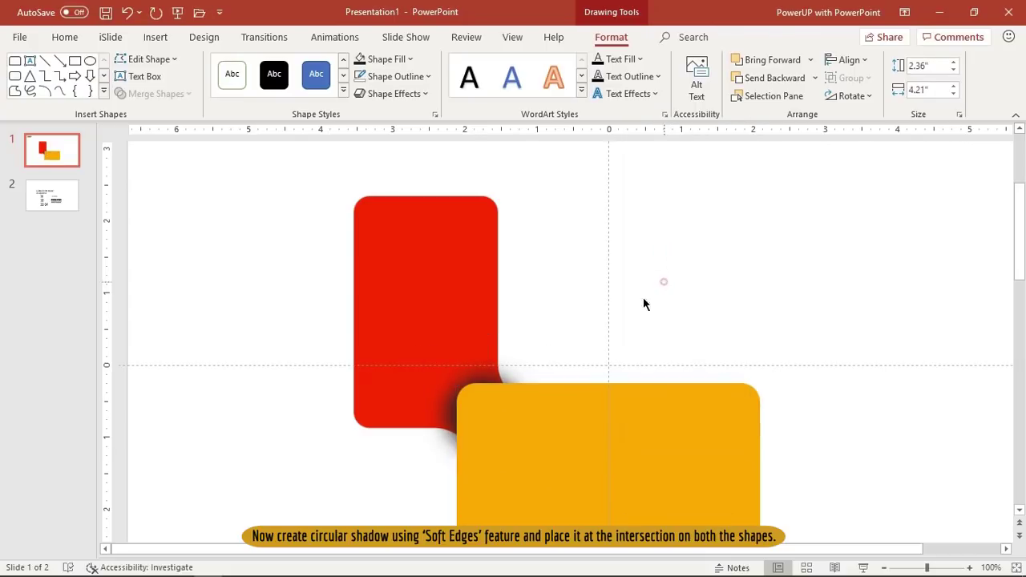
pyautogui.click(453, 407)
pyautogui.moveTo(464, 407); pyautogui.dragTo(461, 404)
# - Make the shadow circle's fill 40% transparent and settle it on the red-orange join
pyautogui.rightClick(451, 408)
pyautogui.click(481, 380)
pyautogui.click(845, 226)
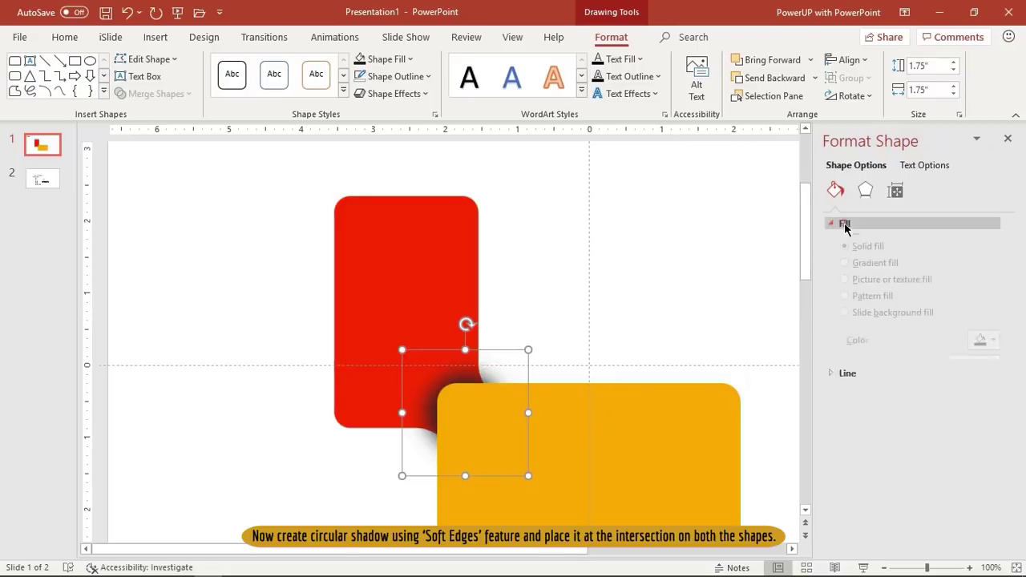
pyautogui.moveTo(912, 381); pyautogui.dragTo(918, 380)
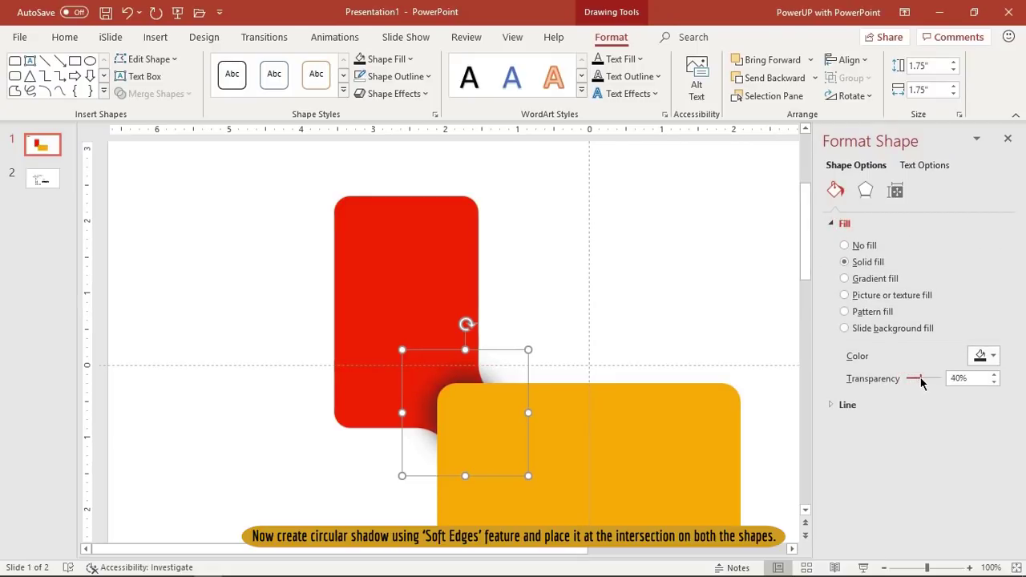
pyautogui.moveTo(508, 353); pyautogui.dragTo(504, 347)
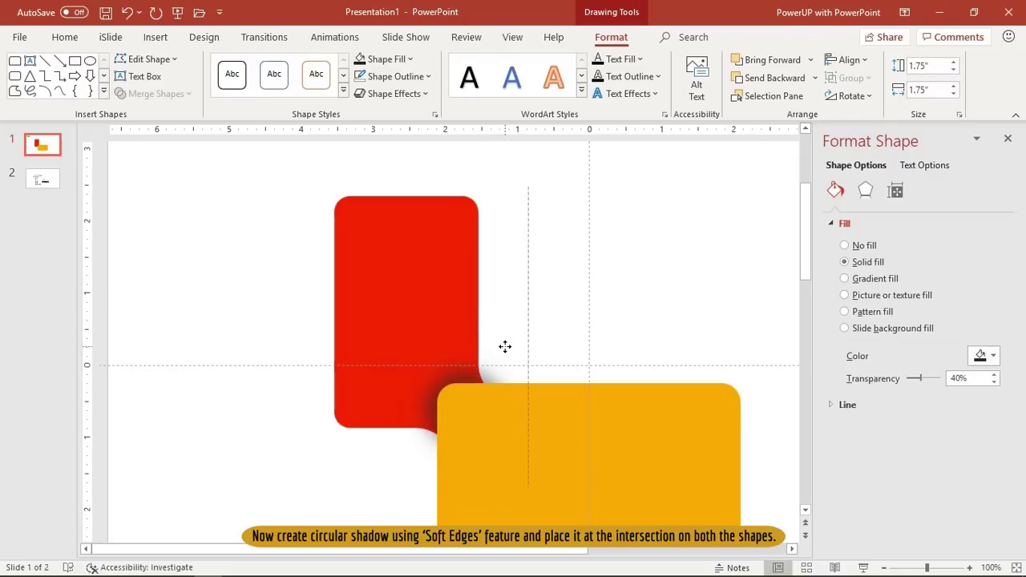
pyautogui.moveTo(504, 348); pyautogui.dragTo(505, 347)
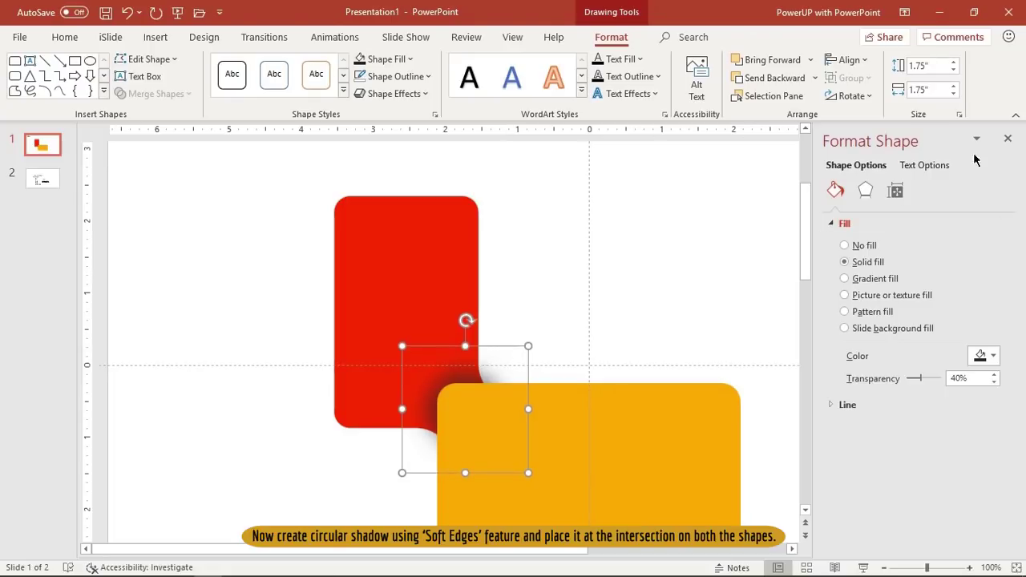
pyautogui.click(1008, 140)
pyautogui.click(701, 287)
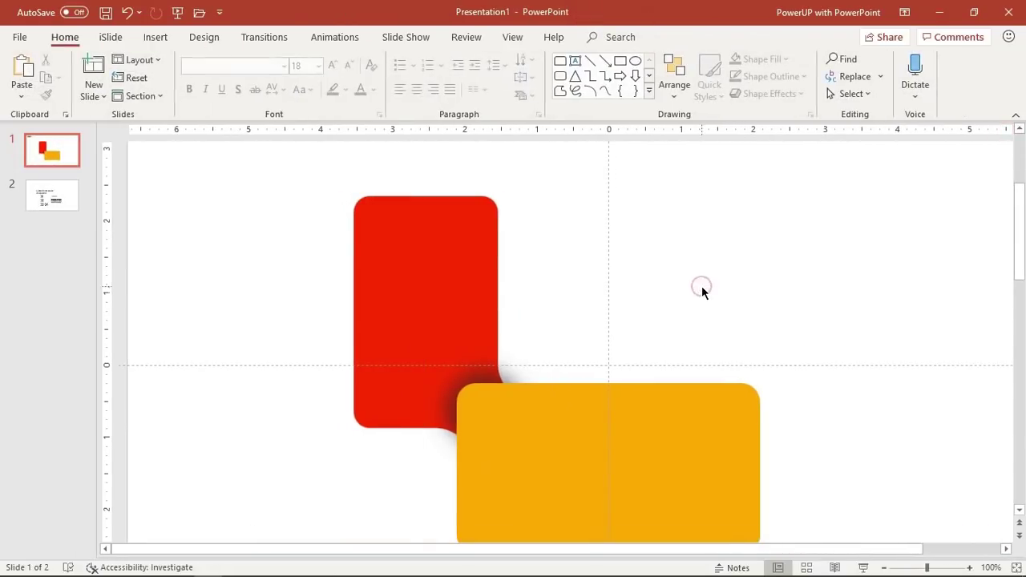
# - Duplicate the red box, move the copy right and rotate it 90° right
pyautogui.click(419, 283)
pyautogui.hotkey('ctrl', 'd')
pyautogui.moveTo(433, 287); pyautogui.dragTo(607, 281)
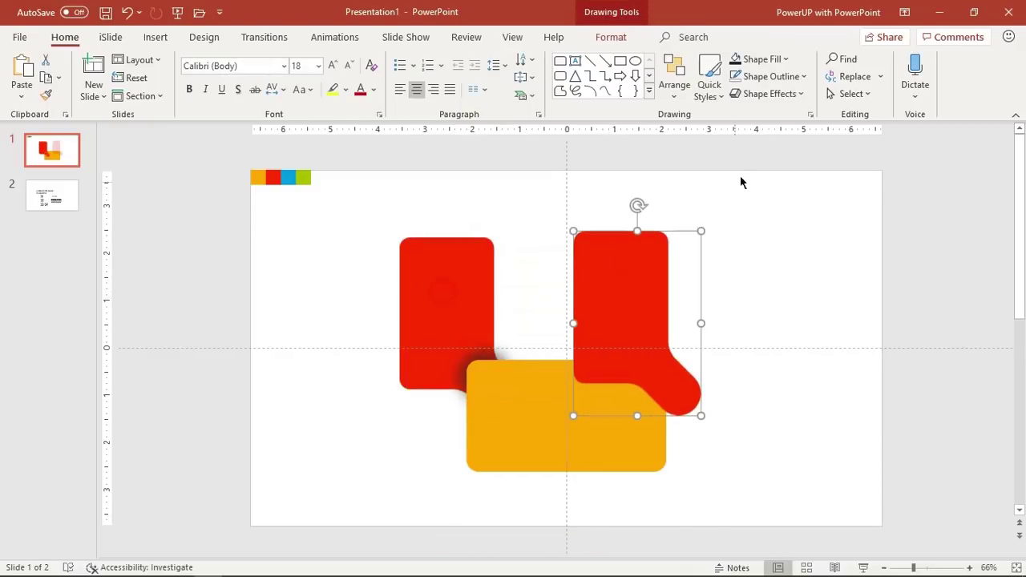
pyautogui.click(610, 37)
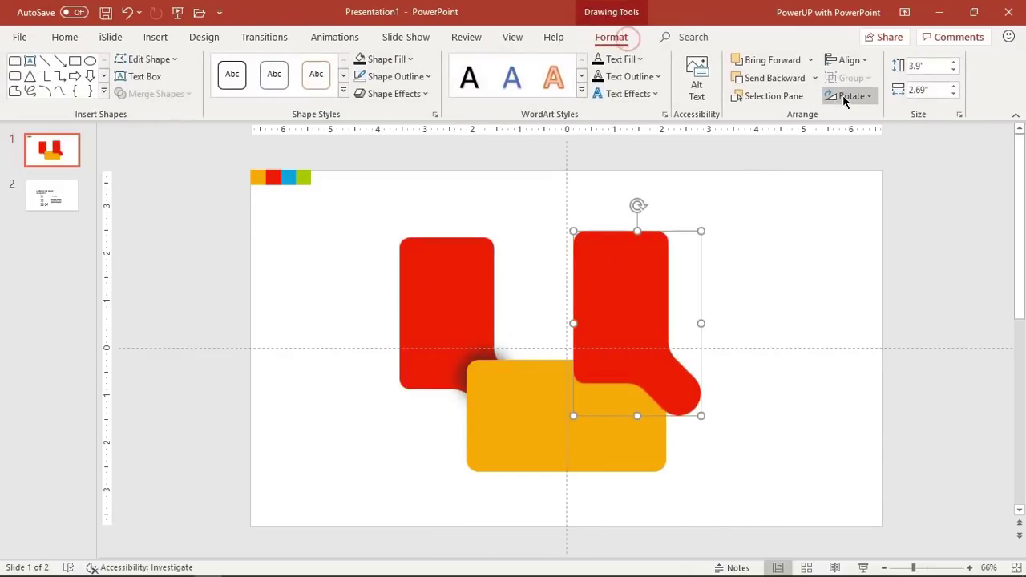
pyautogui.click(850, 96)
pyautogui.click(862, 118)
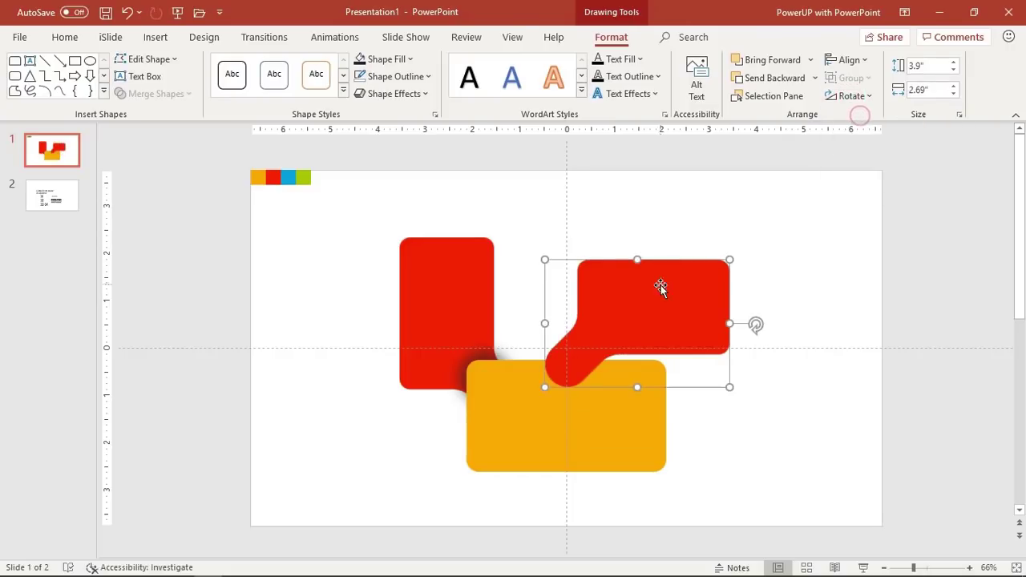
# - Eyedropper the copy blue from the colour strip, move it up and shrink it
pyautogui.click(387, 60)
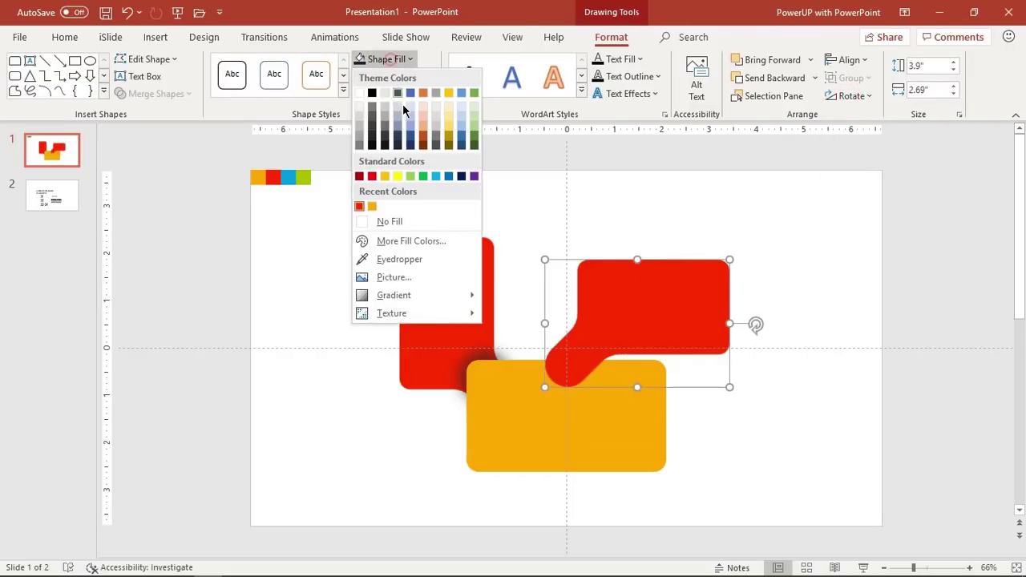
pyautogui.click(399, 259)
pyautogui.click(288, 177)
pyautogui.moveTo(629, 293)
pyautogui.mouseDown()
pyautogui.moveTo(532, 203)
pyautogui.moveTo(527, 210)
pyautogui.mouseUp()
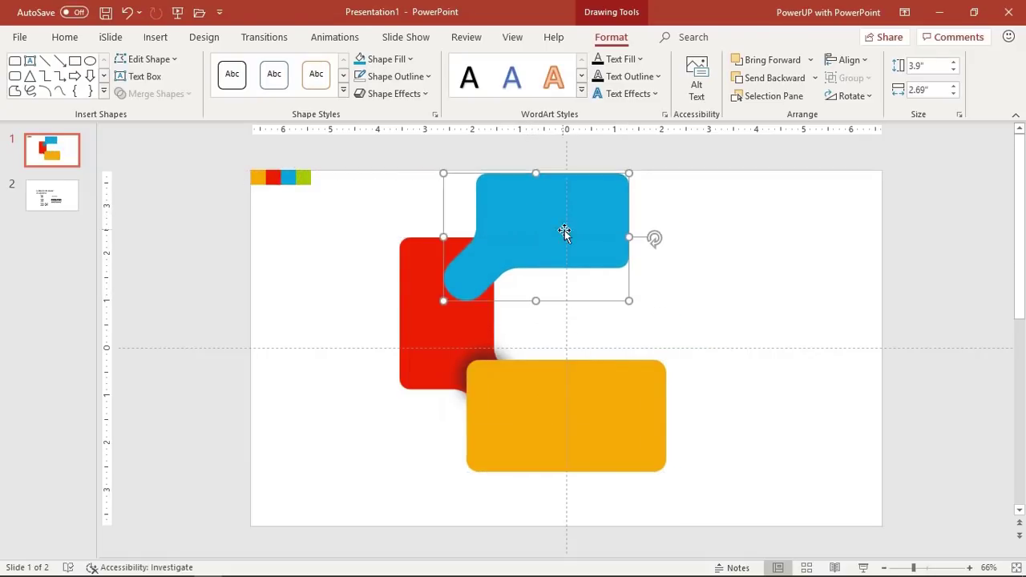
pyautogui.moveTo(623, 300); pyautogui.dragTo(581, 275)
pyautogui.moveTo(533, 209); pyautogui.dragTo(531, 222)
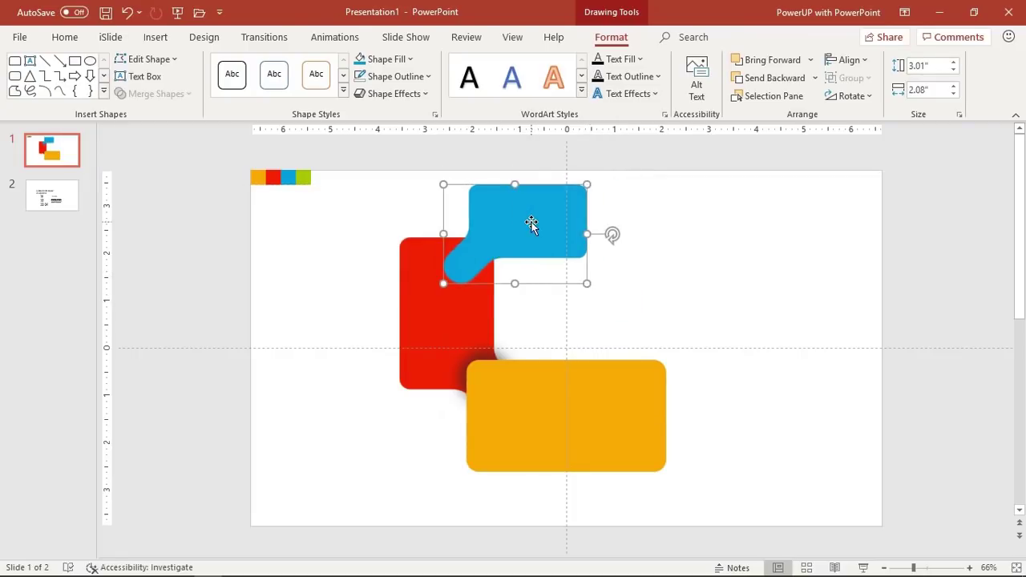
# - Send the blue box behind the red box and nudge it into place
pyautogui.rightClick(532, 223)
pyautogui.click(572, 383)
pyautogui.moveTo(536, 227); pyautogui.dragTo(541, 227)
pyautogui.hotkey('ctrl', 'Up')
pyautogui.hotkey('ctrl', 'Up')
pyautogui.hotkey('ctrl', 'Left')
pyautogui.hotkey('ctrl', 'Left')
pyautogui.hotkey('ctrl', 'Down')
pyautogui.hotkey('ctrl', 'Down')
pyautogui.hotkey('ctrl', 'Left')
pyautogui.click(646, 281)
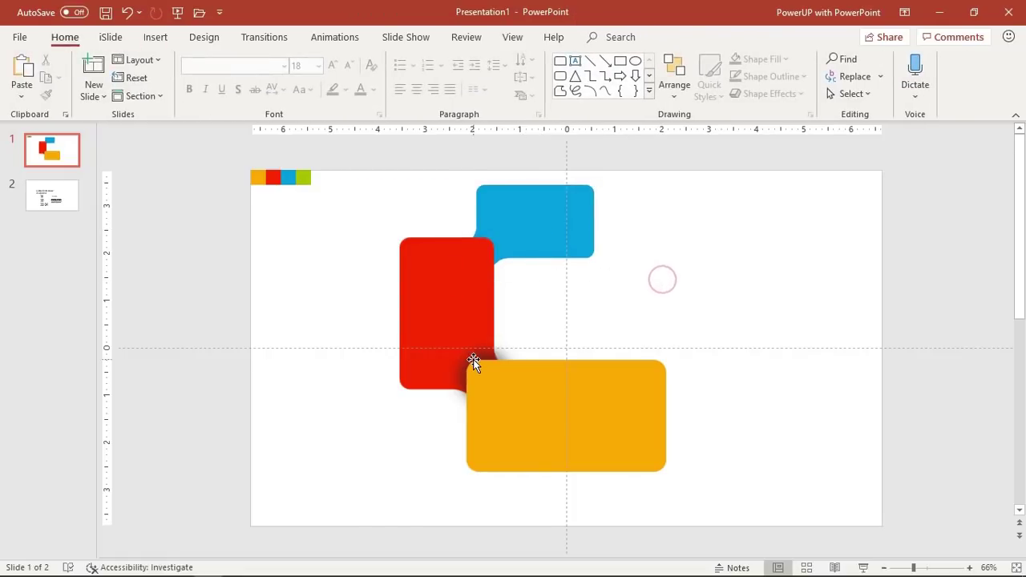
# - Duplicate the soft shadow and move the copy onto the red/blue join
pyautogui.click(473, 359)
pyautogui.hotkey('ctrl', 'd')
pyautogui.moveTo(487, 375); pyautogui.dragTo(487, 246)
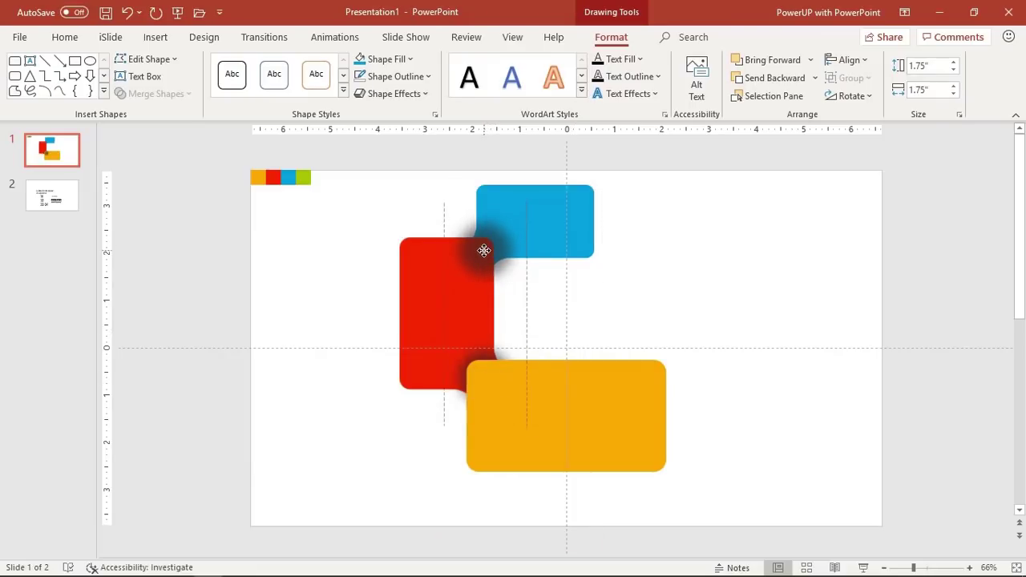
pyautogui.moveTo(484, 250); pyautogui.dragTo(482, 256)
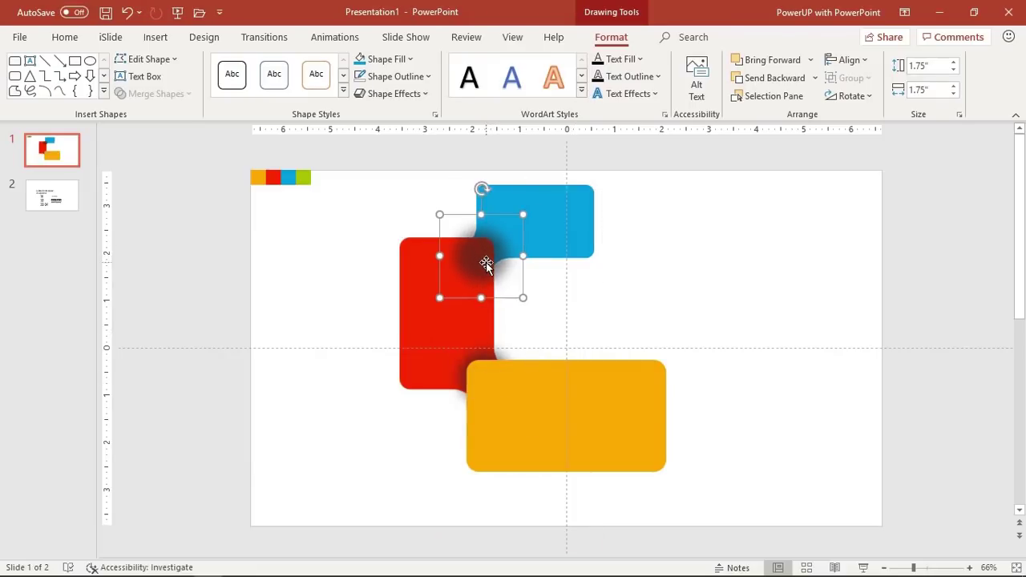
# - Send the new shadow behind the red and blue boxes, and the blue box to the back
pyautogui.rightClick(486, 265)
pyautogui.moveTo(538, 392)
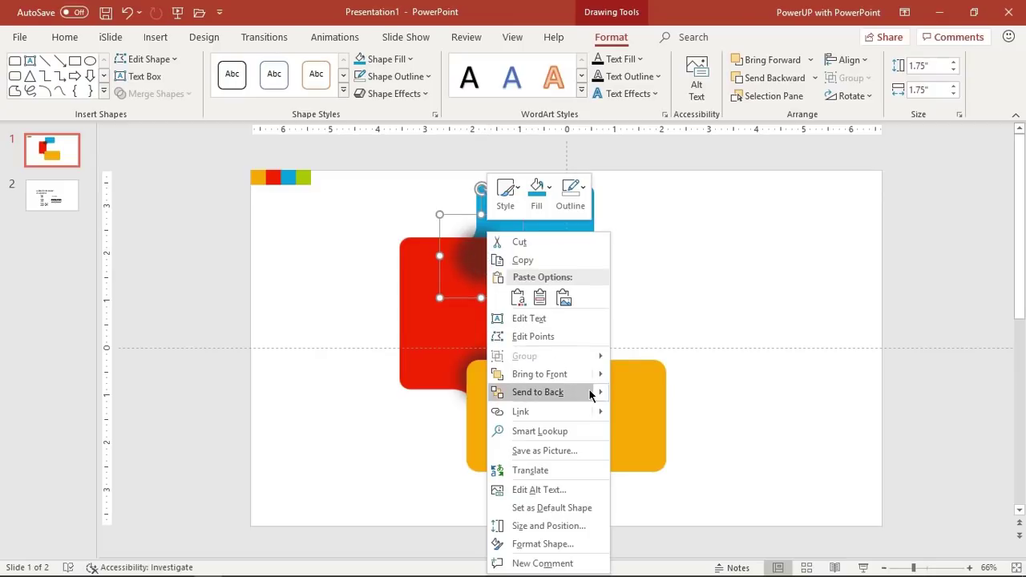
pyautogui.click(639, 411)
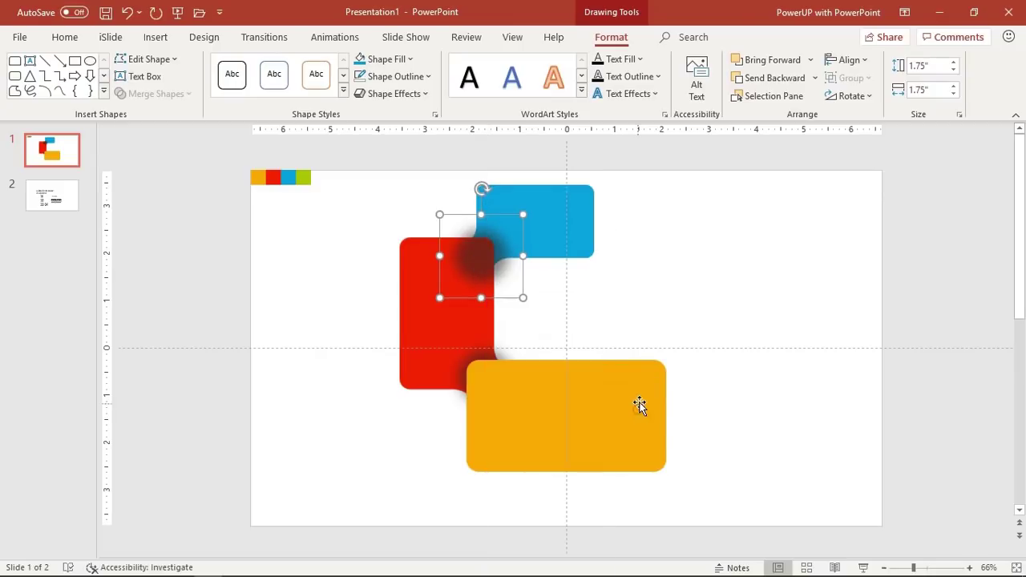
pyautogui.rightClick(501, 254)
pyautogui.click(545, 390)
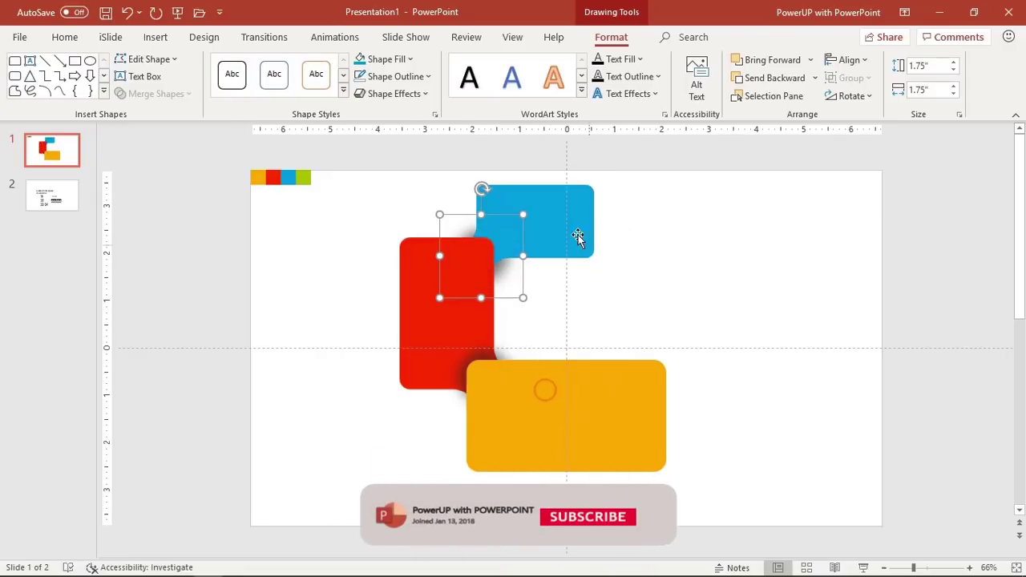
pyautogui.rightClick(556, 217)
pyautogui.click(600, 377)
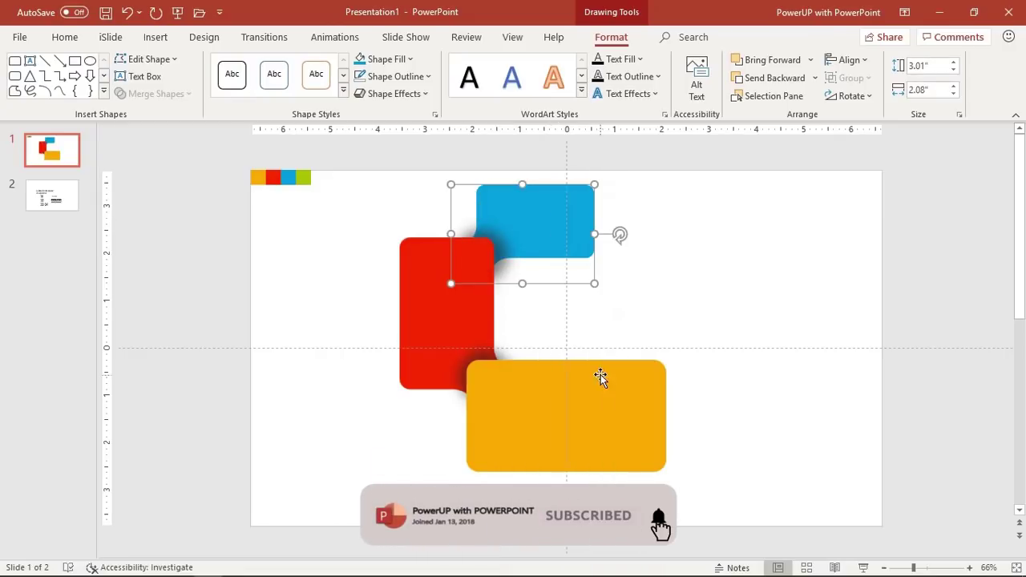
pyautogui.click(662, 288)
pyautogui.click(499, 249)
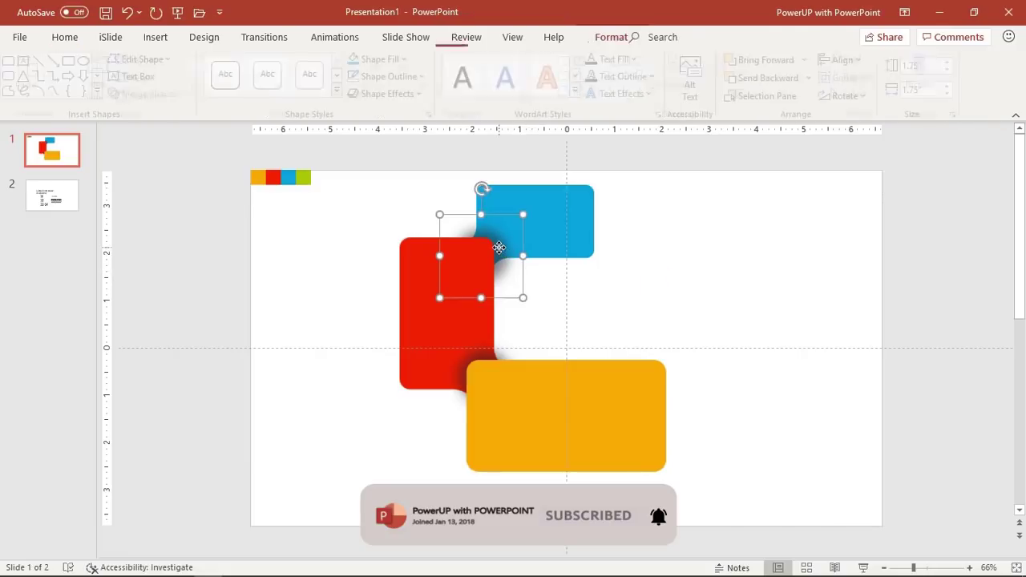
pyautogui.click(608, 271)
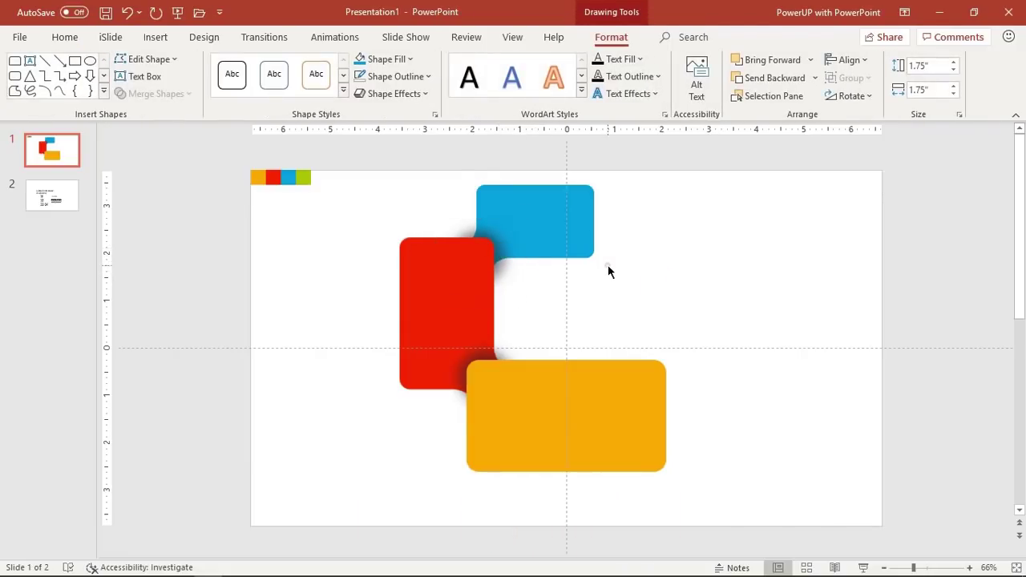
pyautogui.click(497, 251)
# - Duplicate the blue box, move the copy down-right and rotate it 90° right
pyautogui.moveTo(497, 250); pyautogui.dragTo(496, 252)
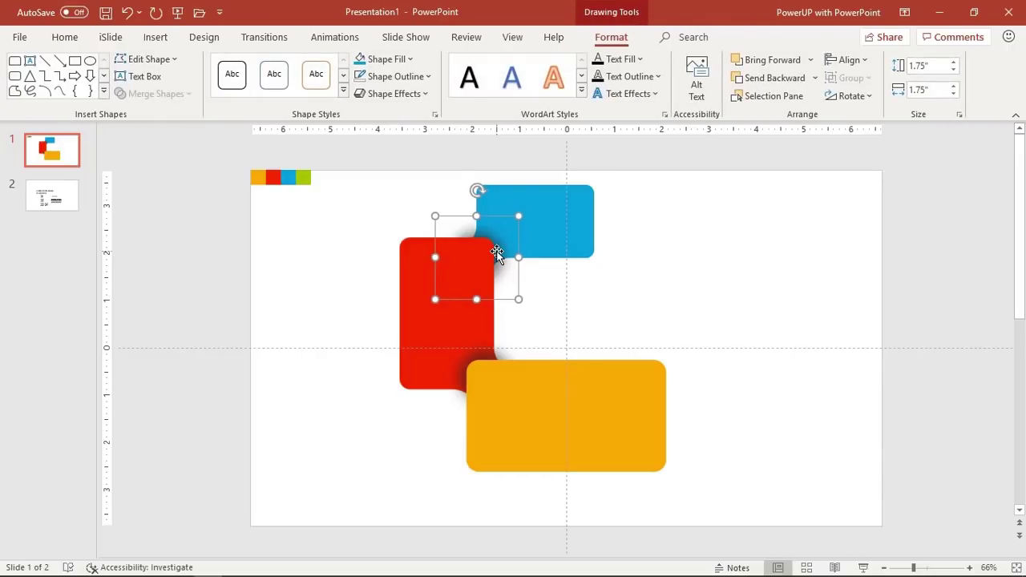
pyautogui.click(620, 251)
pyautogui.click(553, 217)
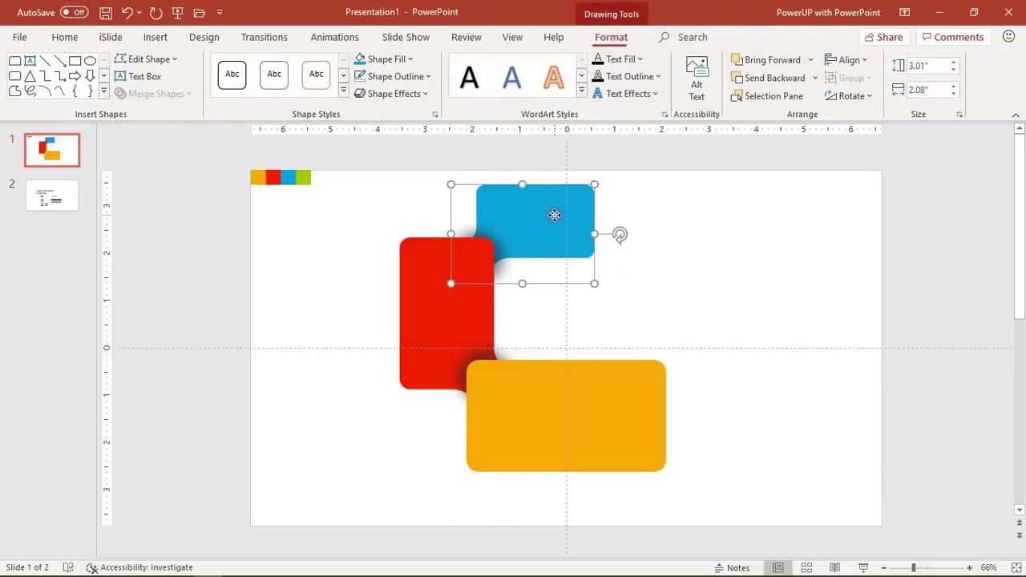
pyautogui.hotkey('ctrl', 'd')
pyautogui.moveTo(571, 233); pyautogui.dragTo(694, 264)
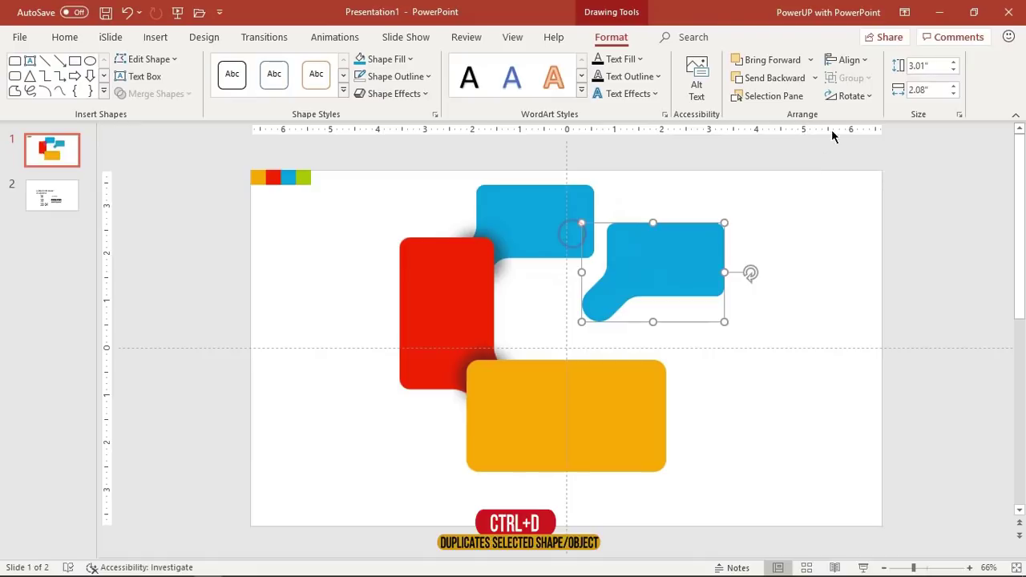
pyautogui.click(851, 96)
pyautogui.click(857, 112)
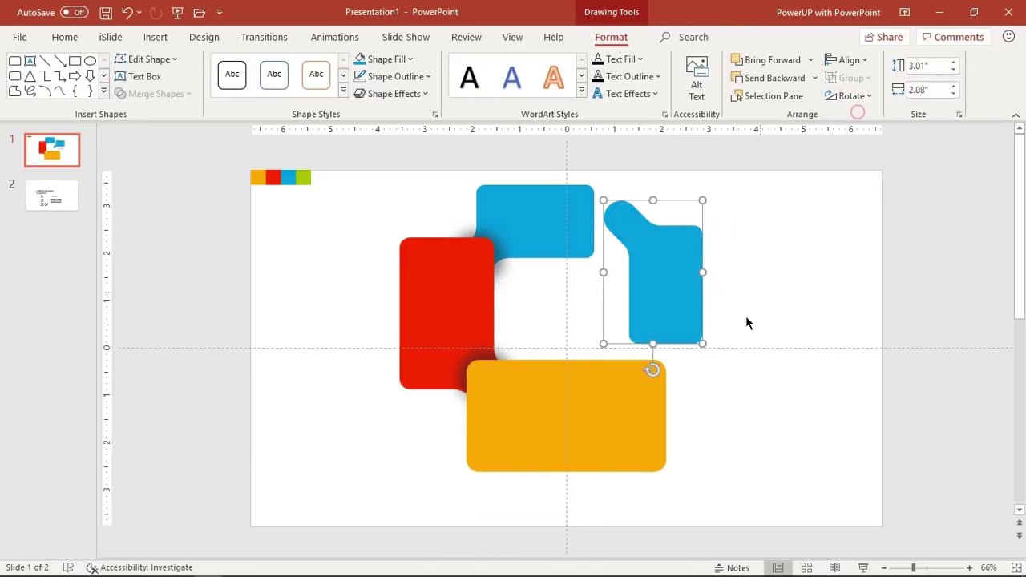
# - Shrink the copy, set it against the blue box and eyedropper it green
pyautogui.moveTo(702, 343); pyautogui.dragTo(676, 306)
pyautogui.moveTo(643, 265); pyautogui.dragTo(590, 269)
pyautogui.click(393, 60)
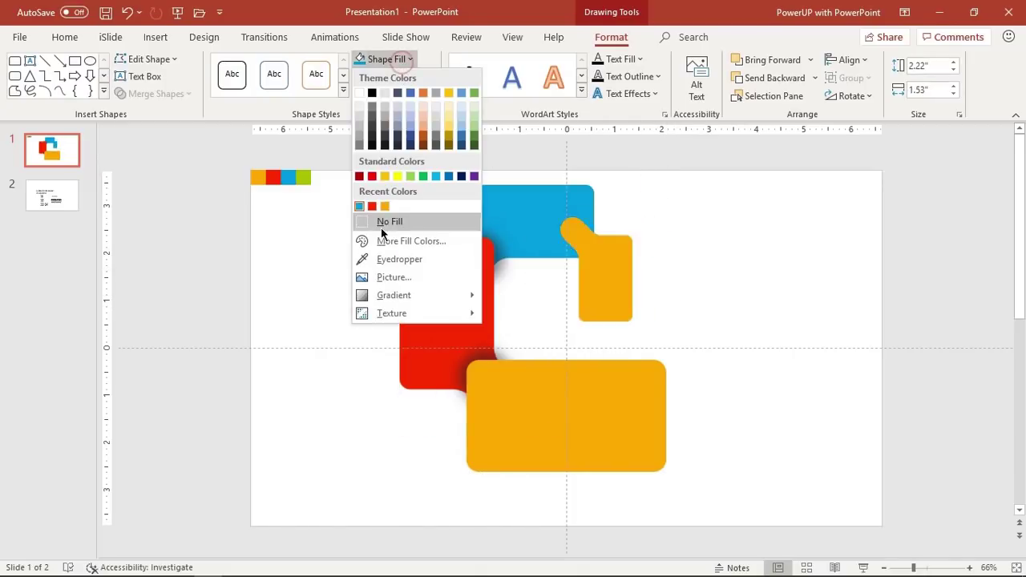
pyautogui.click(374, 260)
pyautogui.click(304, 178)
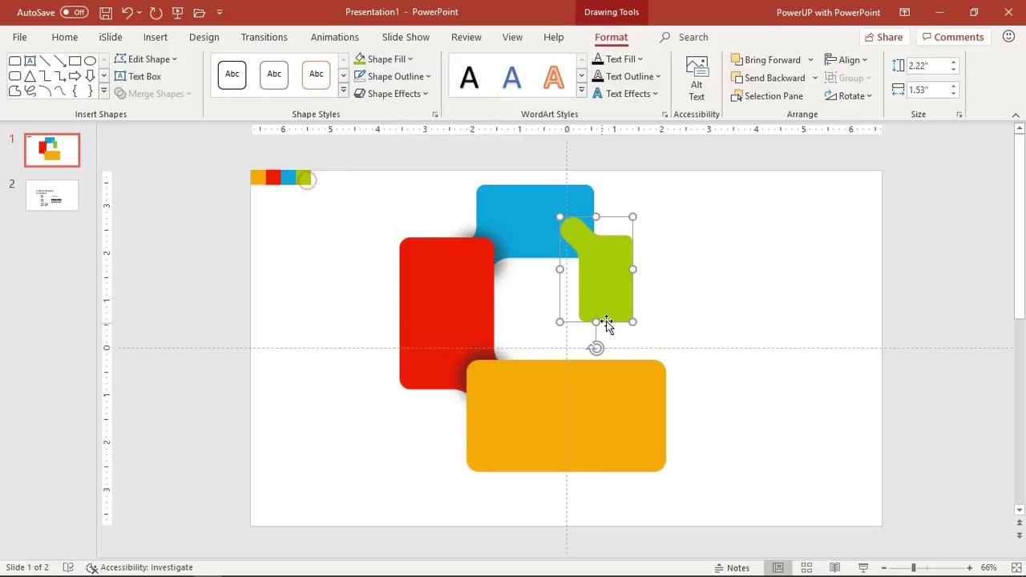
# - Tuck the green box behind the blue one, nudge it into line and enlarge it slightly
pyautogui.rightClick(607, 291)
pyautogui.click(645, 410)
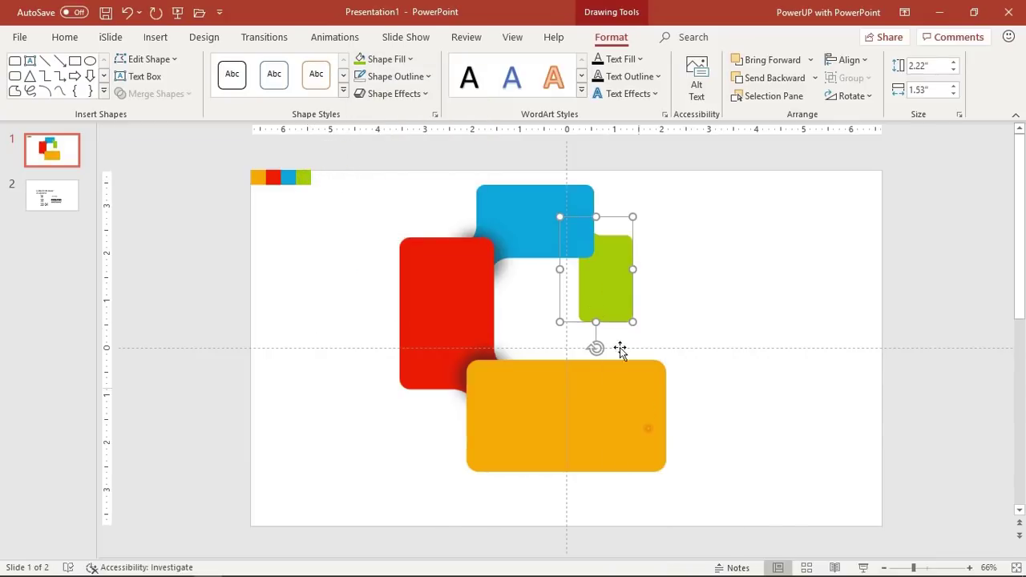
pyautogui.moveTo(603, 280); pyautogui.dragTo(604, 287)
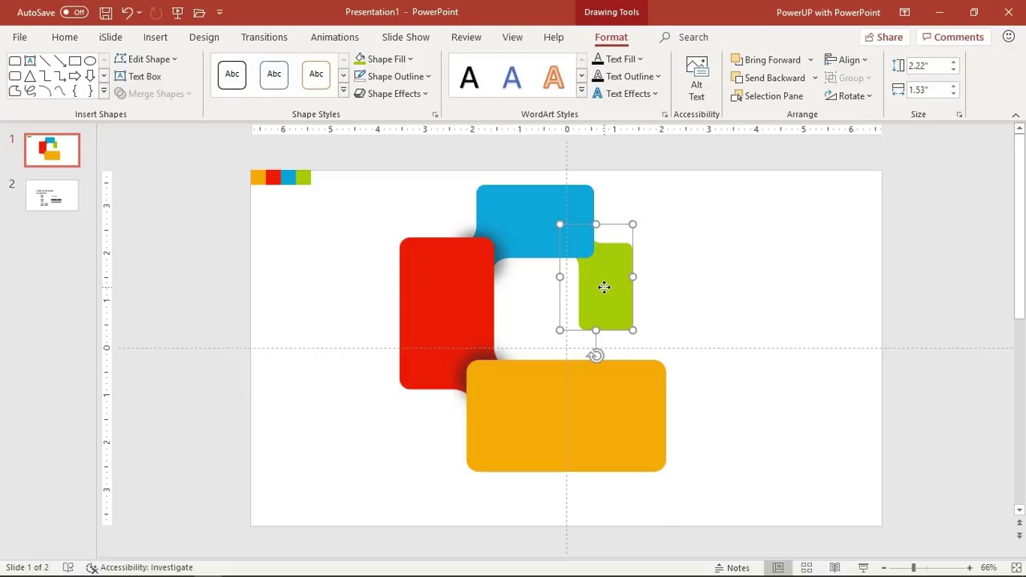
pyautogui.moveTo(604, 290); pyautogui.dragTo(604, 289)
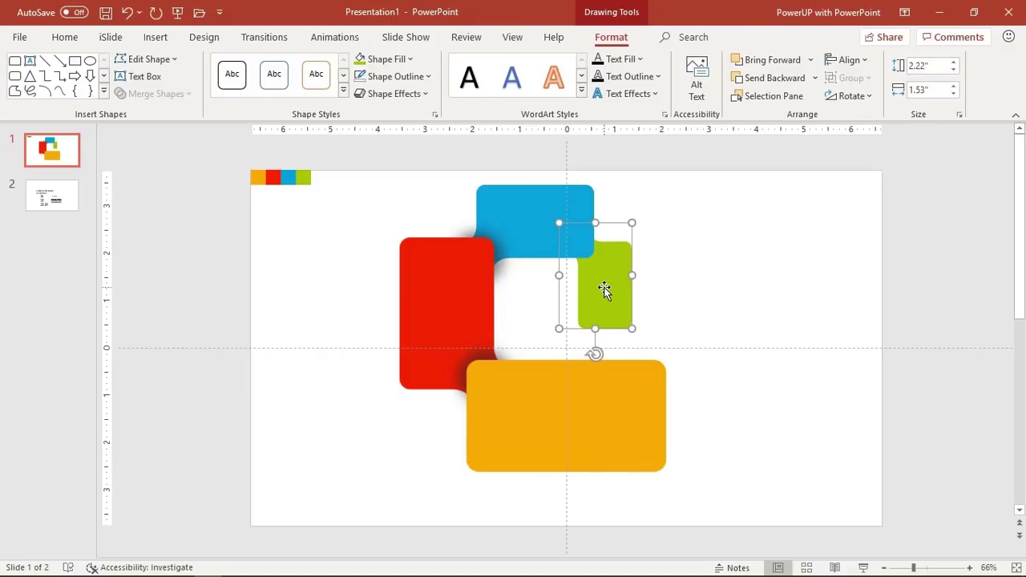
pyautogui.moveTo(604, 290); pyautogui.dragTo(605, 289)
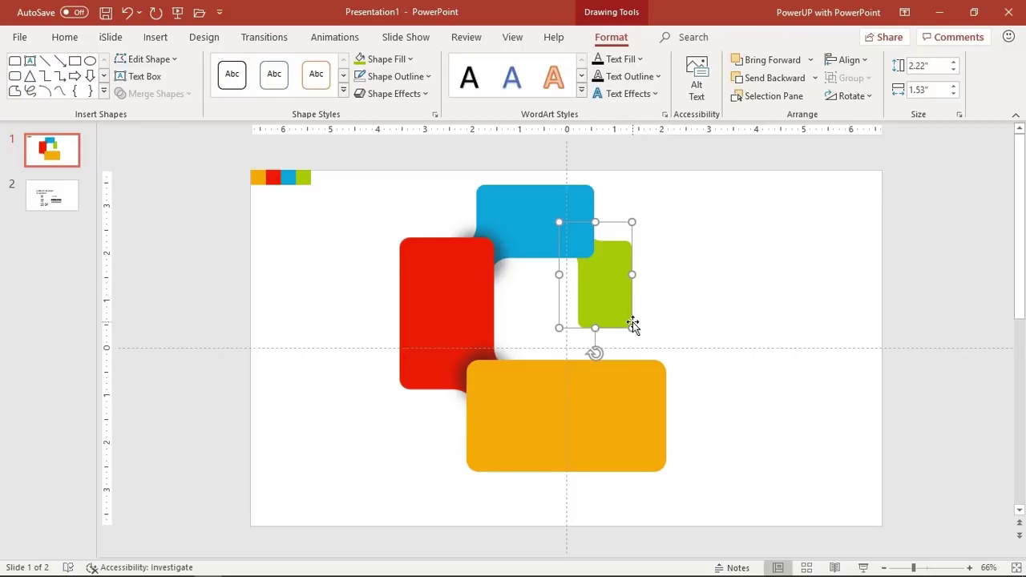
pyautogui.moveTo(633, 324); pyautogui.dragTo(619, 303)
# - Duplicate the shadow, shrink it onto the blue/green join and send it behind both boxes
pyautogui.click(727, 302)
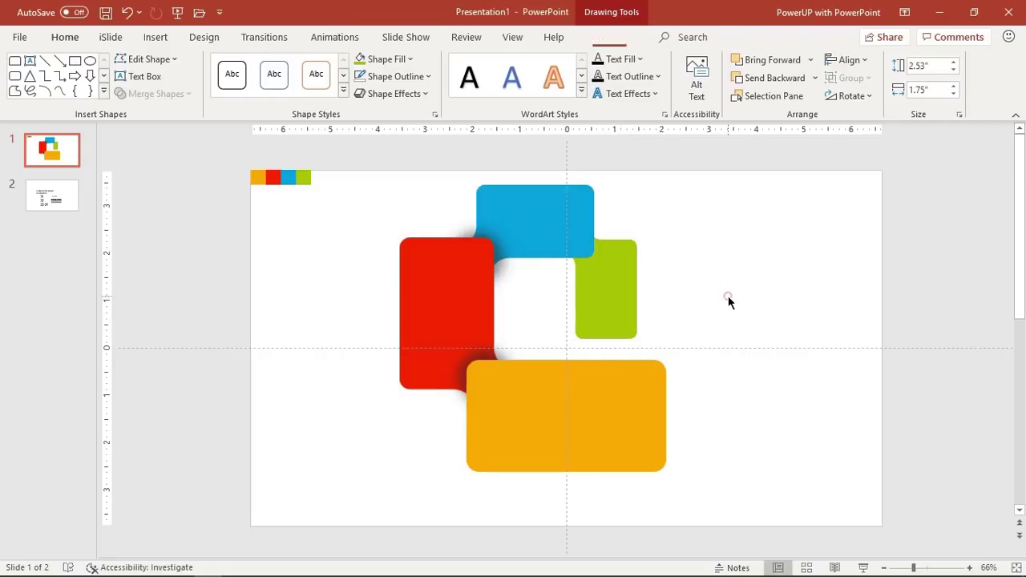
pyautogui.click(501, 256)
pyautogui.hotkey('ctrl', 'd')
pyautogui.hotkey('ctrl', 'd')
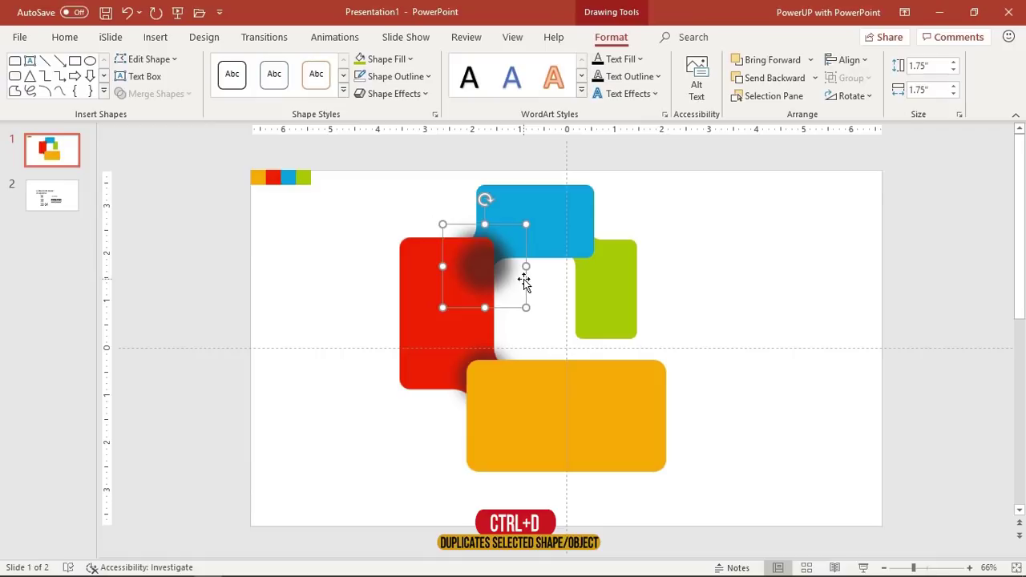
pyautogui.moveTo(490, 264); pyautogui.dragTo(580, 251)
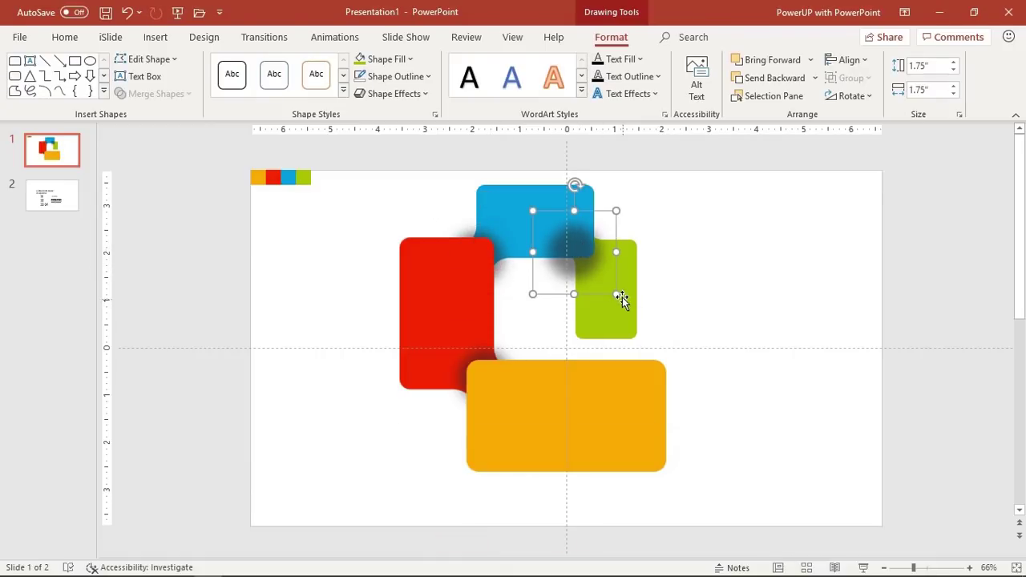
pyautogui.moveTo(615, 291); pyautogui.dragTo(583, 251)
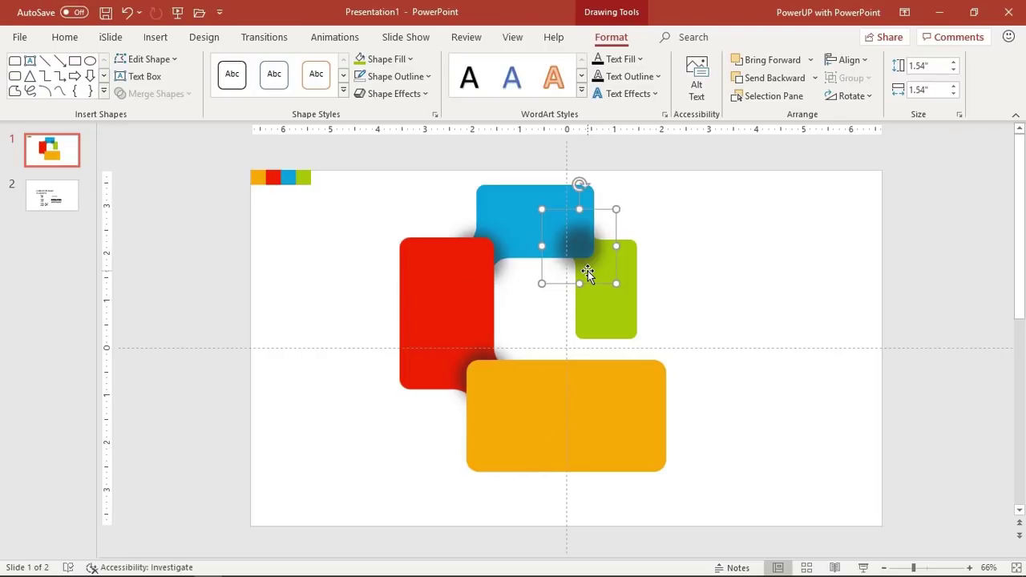
pyautogui.rightClick(589, 267)
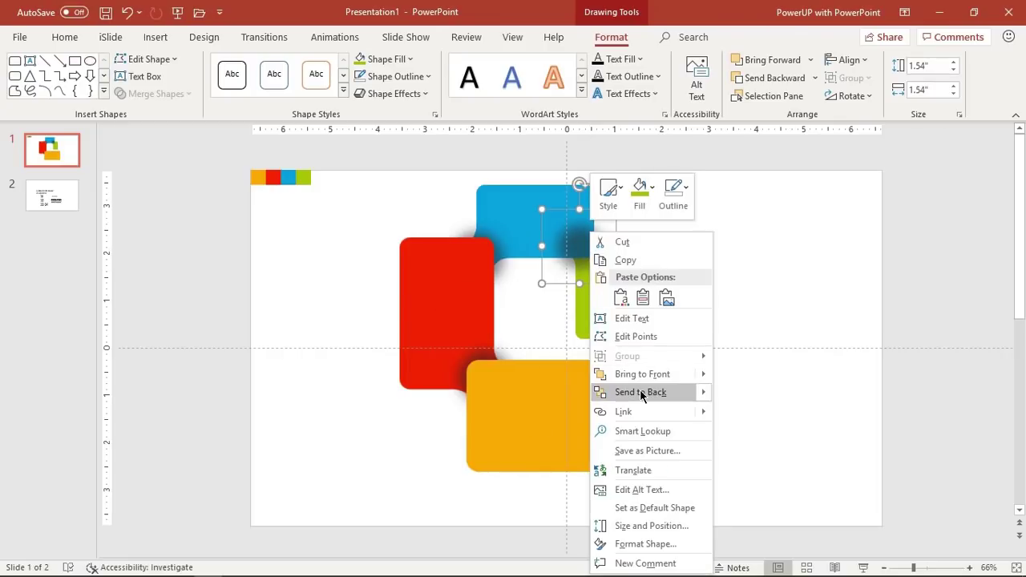
pyautogui.click(609, 391)
# - Send the shape beneath the green box to the back, then marquee-select all four boxes
pyautogui.click(618, 328)
pyautogui.rightClick(619, 328)
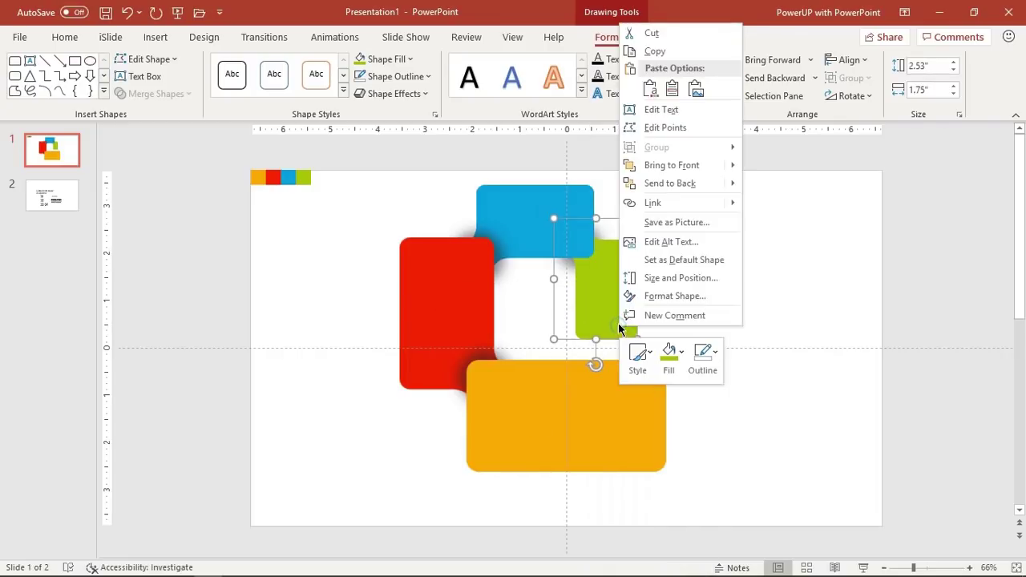
pyautogui.click(668, 187)
pyautogui.click(753, 269)
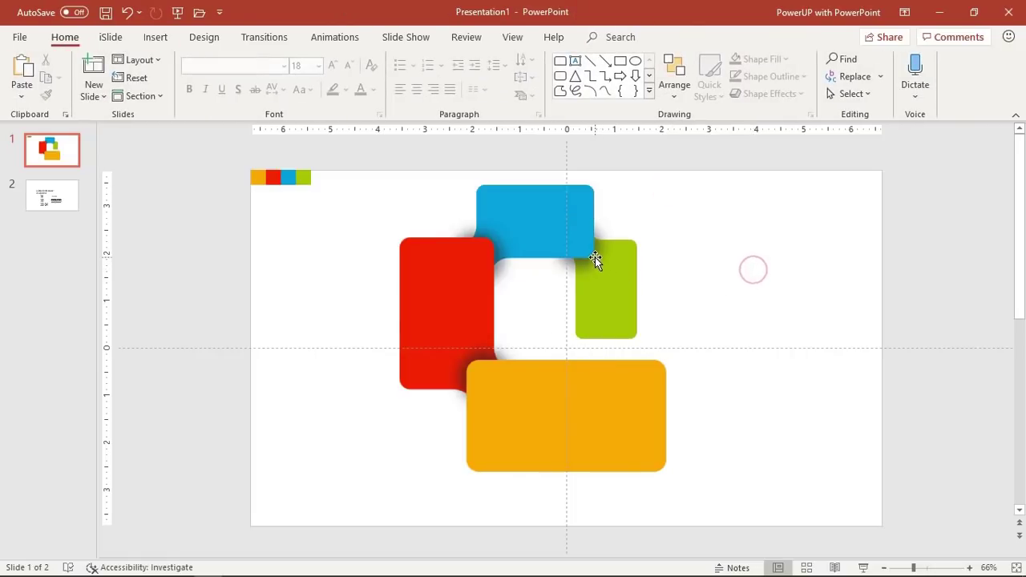
pyautogui.click(596, 259)
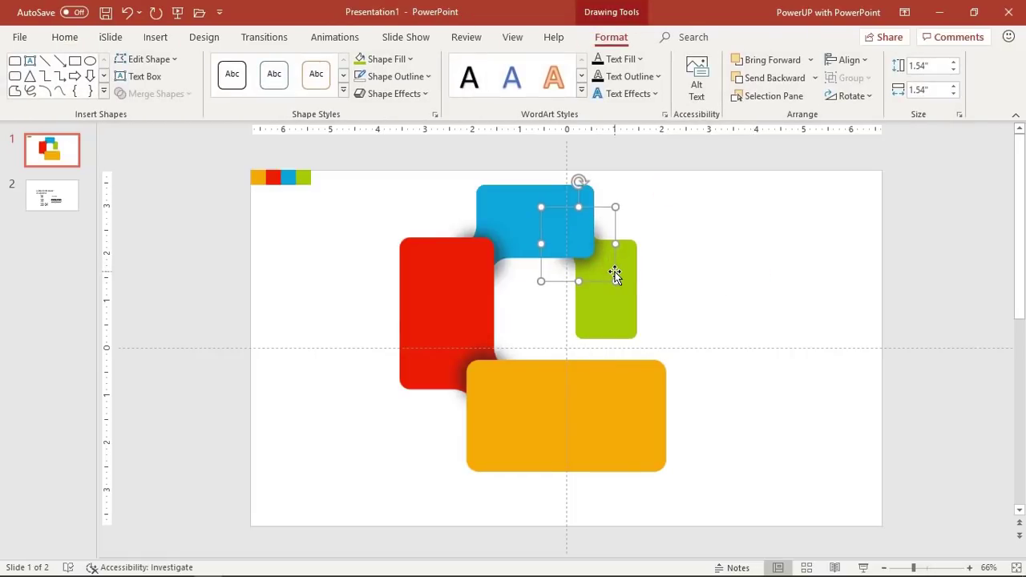
pyautogui.click(685, 277)
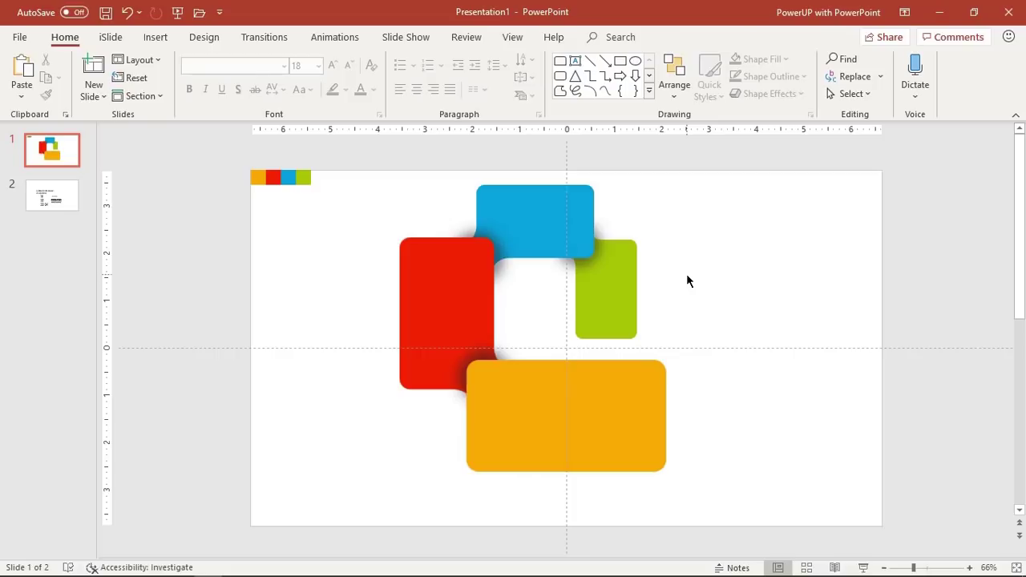
pyautogui.moveTo(733, 495)
pyautogui.mouseDown()
pyautogui.moveTo(403, 267)
pyautogui.moveTo(358, 156)
pyautogui.mouseUp()
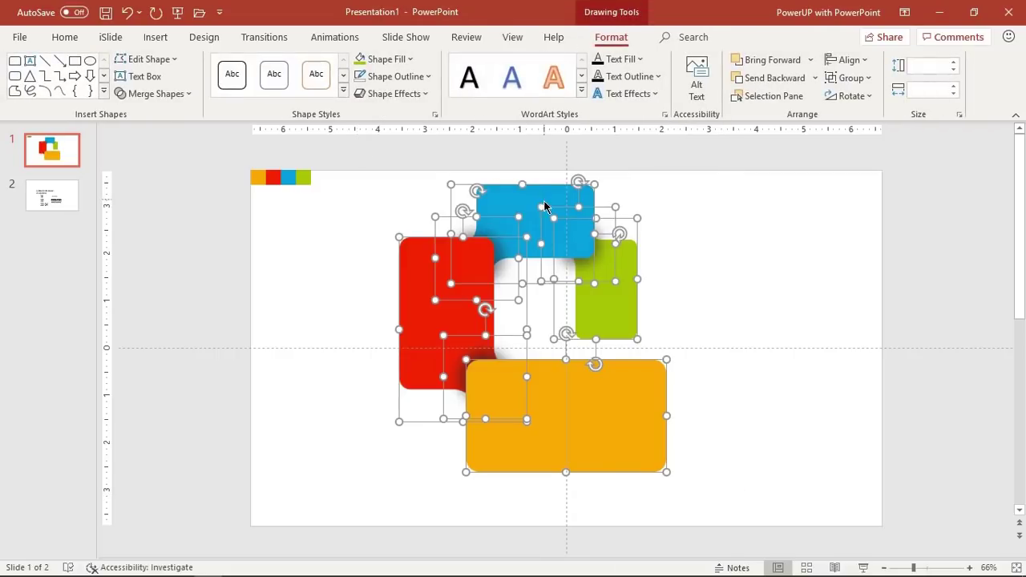
# - Move the four-box cluster slightly right and down toward the slide centre
pyautogui.moveTo(527, 205); pyautogui.dragTo(547, 226)
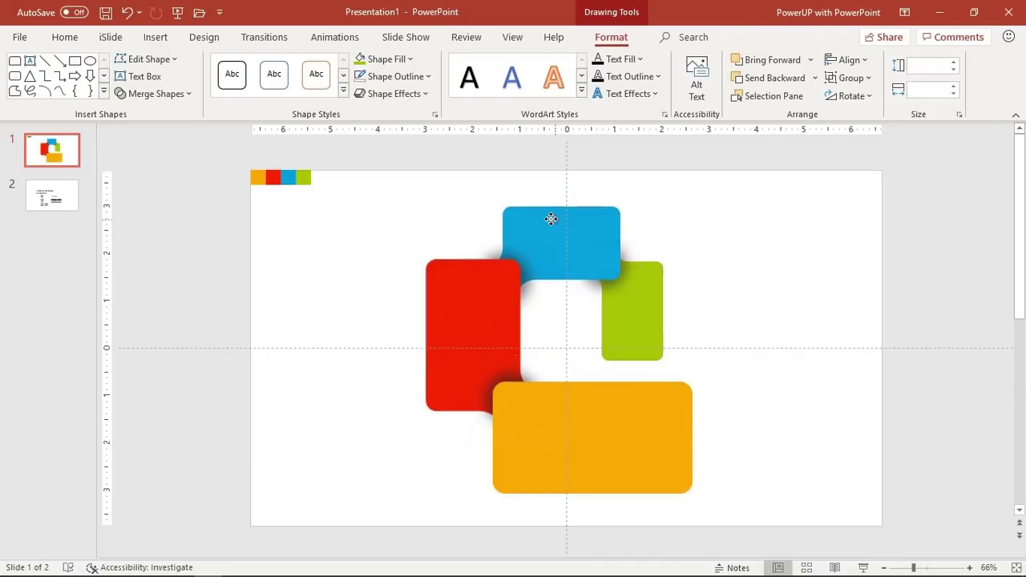
pyautogui.click(783, 275)
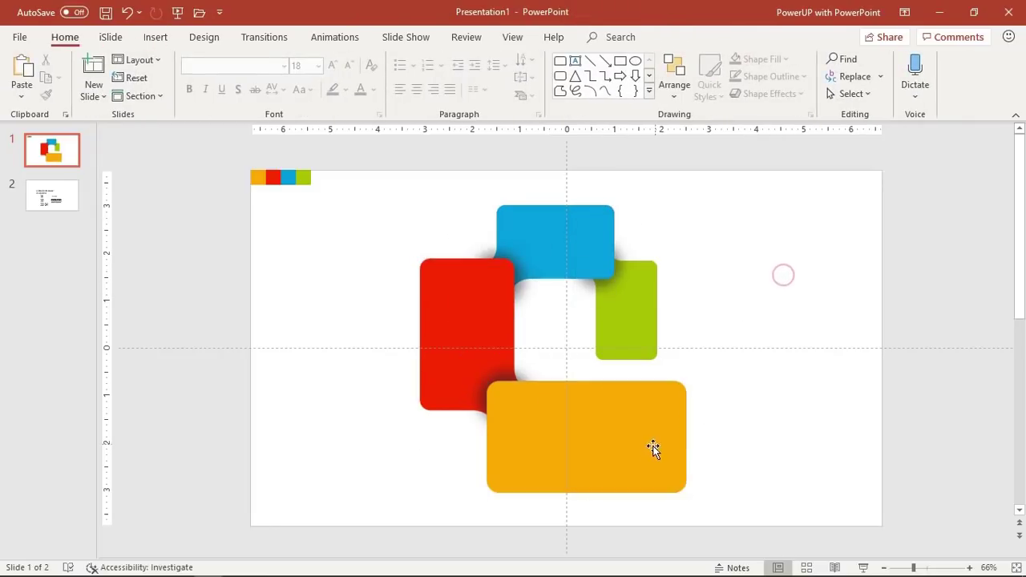
pyautogui.rightClick(817, 447)
# - Set the slide background to a radial gradient fill and remove the extra gradient stops
pyautogui.click(859, 422)
pyautogui.click(880, 242)
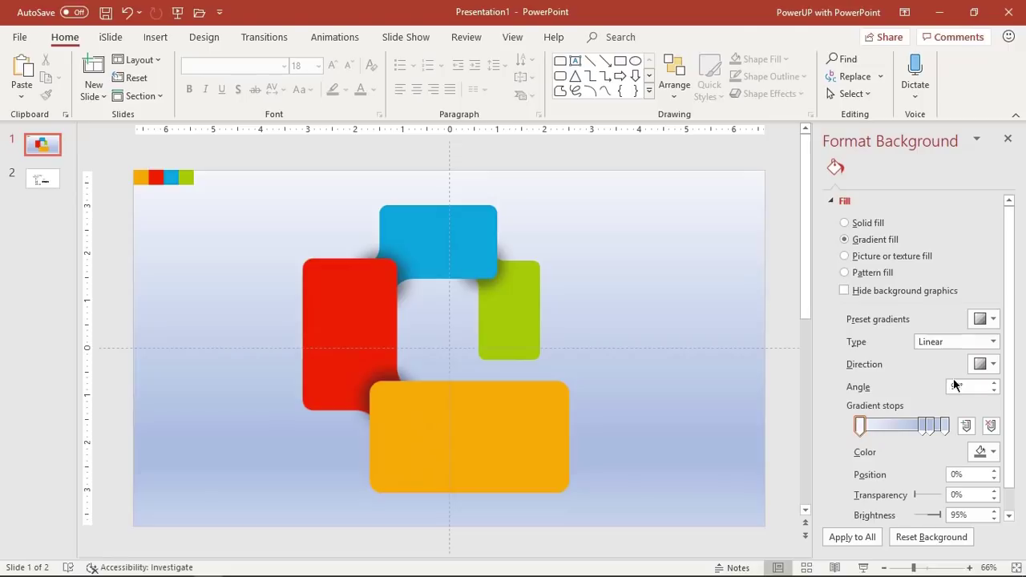
pyautogui.click(992, 341)
pyautogui.click(939, 369)
pyautogui.click(989, 365)
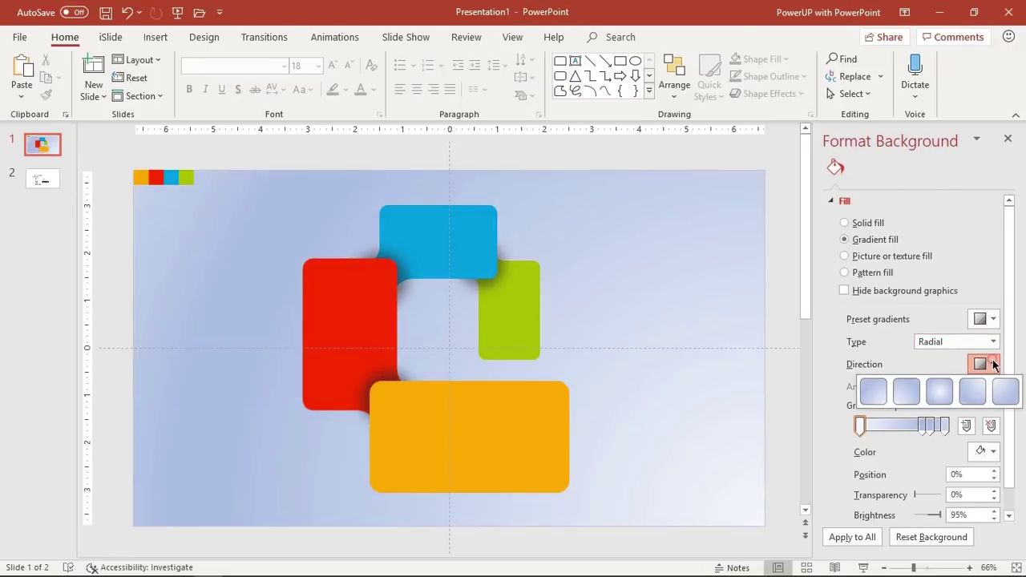
pyautogui.click(941, 391)
pyautogui.click(931, 426)
pyautogui.click(991, 426)
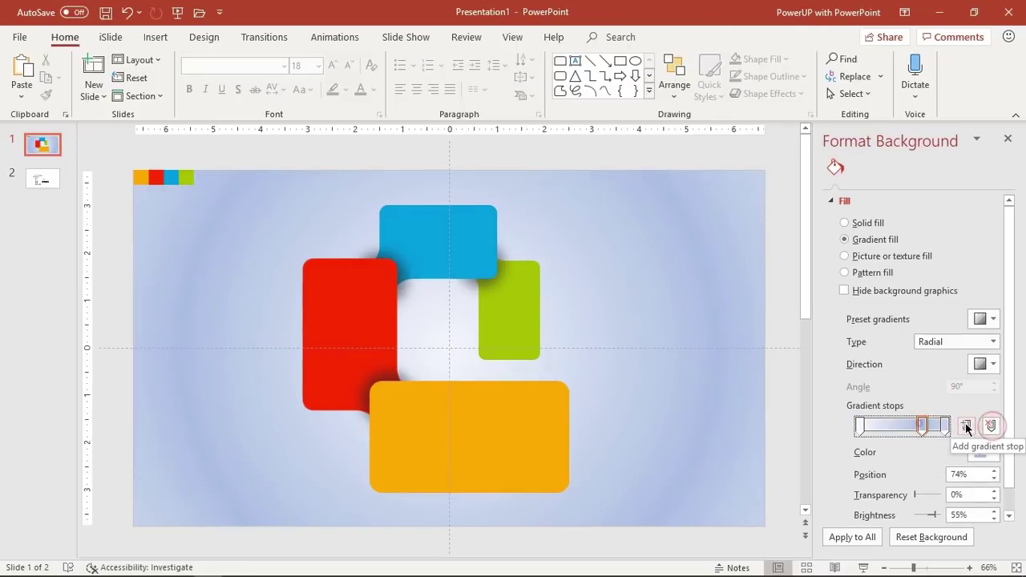
pyautogui.click(991, 426)
# - Make the left gradient stop white and the right stop grey
pyautogui.click(989, 451)
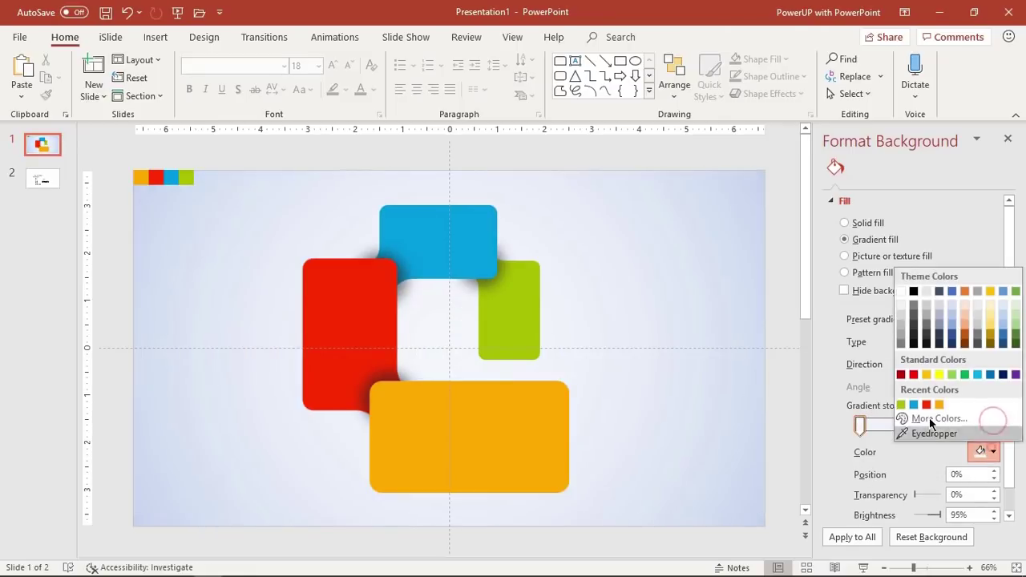
pyautogui.click(901, 329)
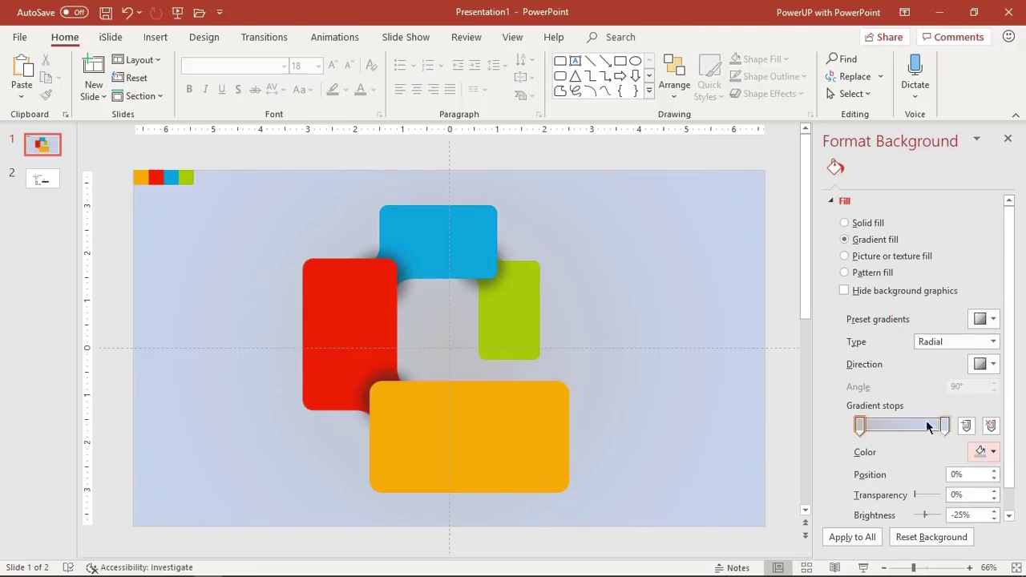
pyautogui.click(992, 452)
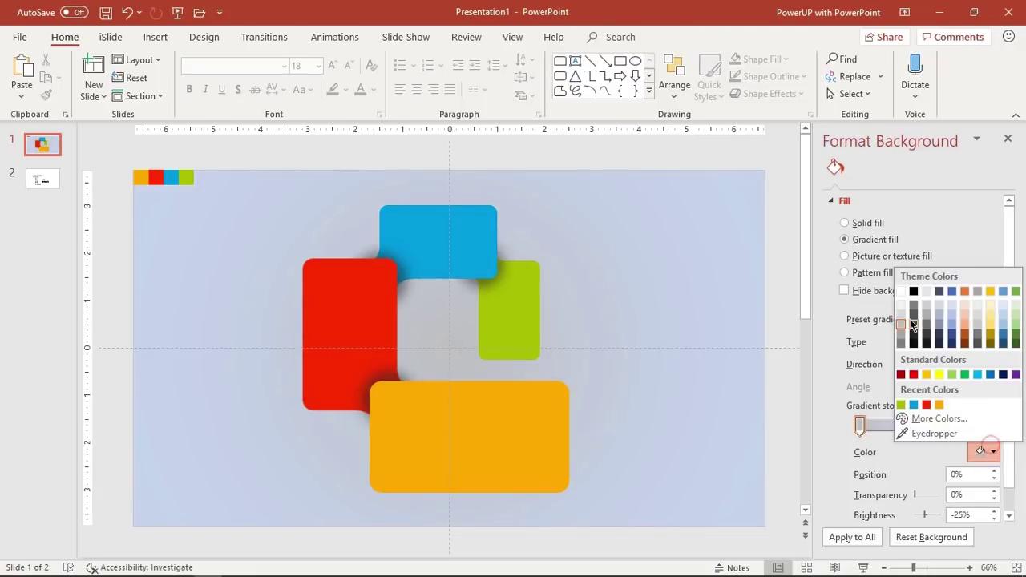
pyautogui.click(900, 292)
pyautogui.click(941, 424)
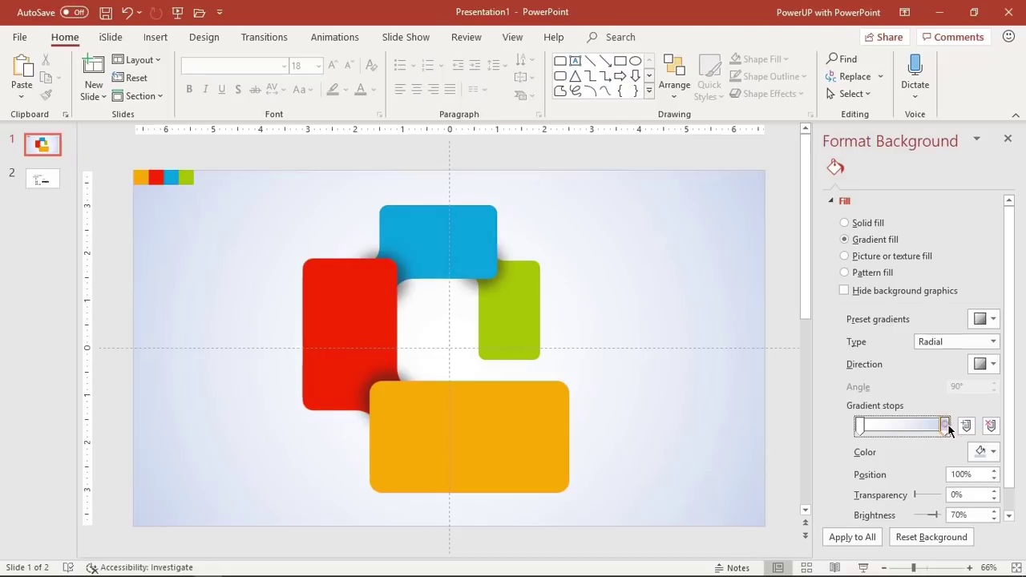
pyautogui.click(991, 451)
pyautogui.click(901, 329)
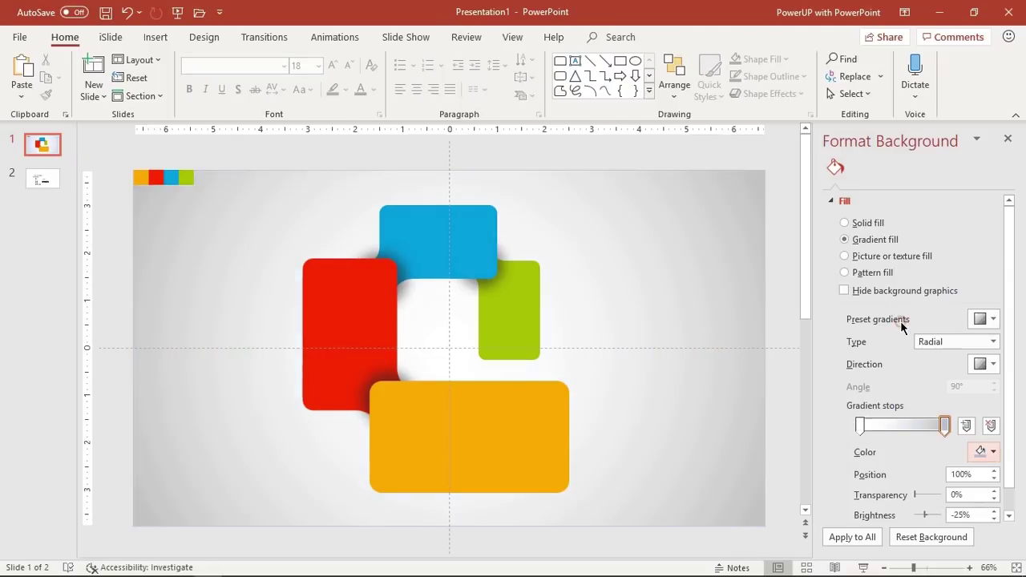
pyautogui.click(1008, 140)
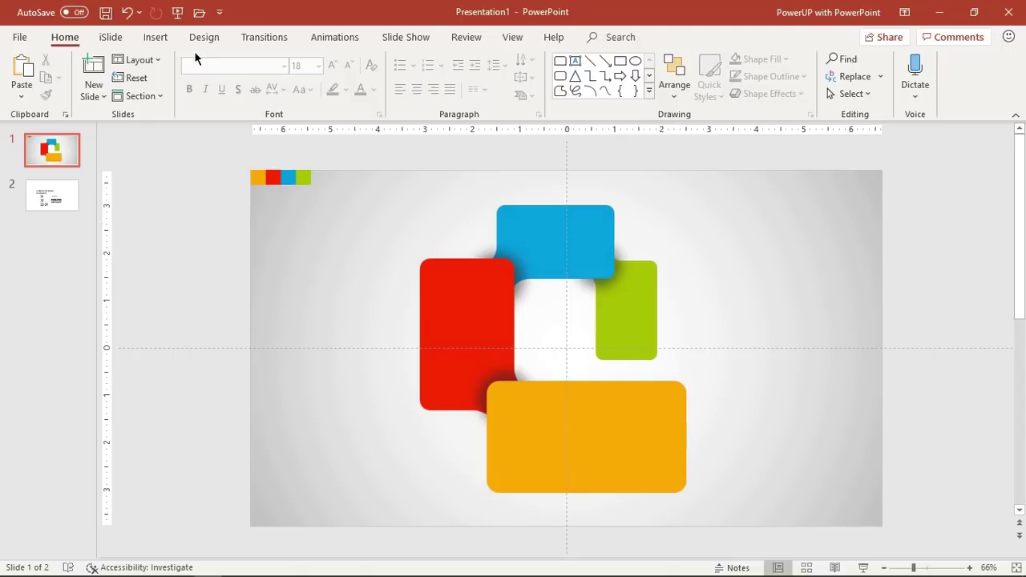
pyautogui.click(149, 38)
pyautogui.click(240, 95)
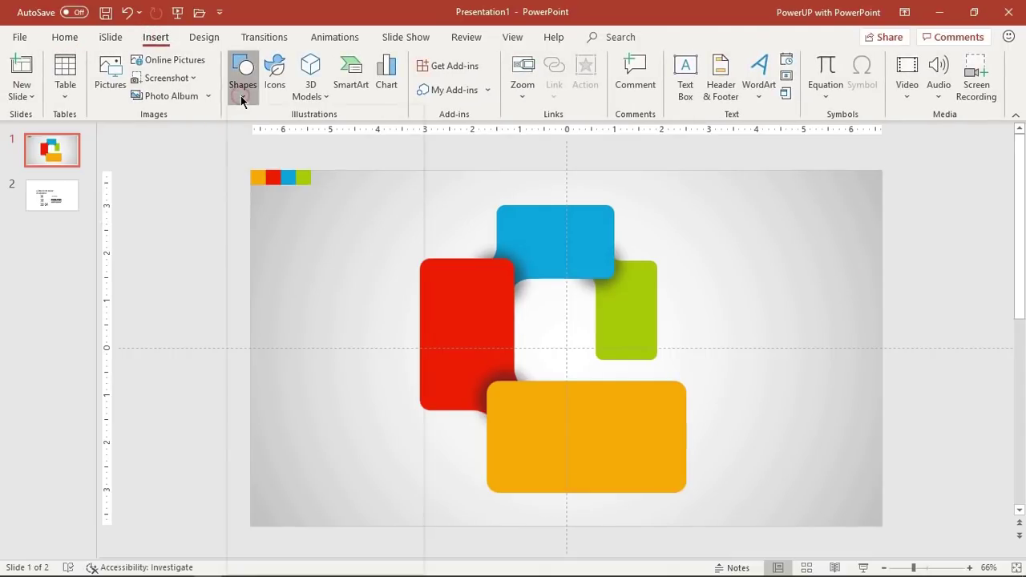
# - Draw a wide 7.76" × 1.1" oval centred below the orange box, with no outline
pyautogui.click(311, 131)
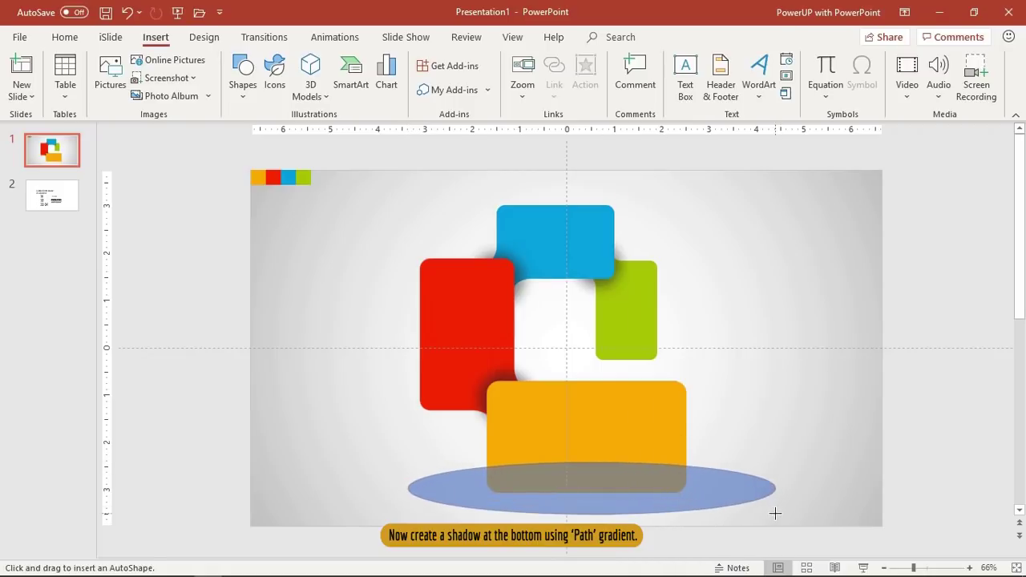
pyautogui.moveTo(407, 463); pyautogui.dragTo(774, 514)
pyautogui.moveTo(579, 475); pyautogui.dragTo(584, 494)
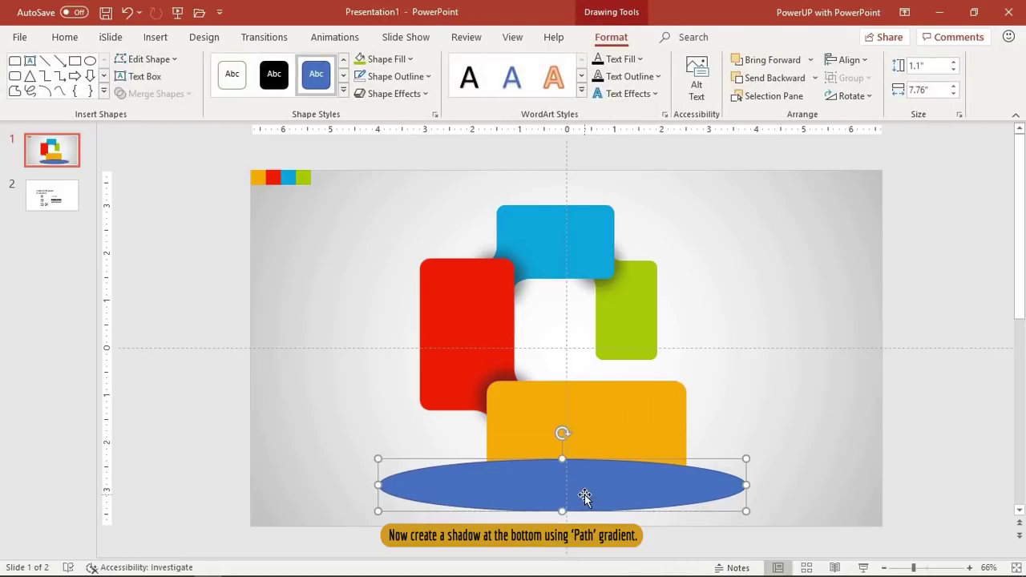
pyautogui.click(393, 76)
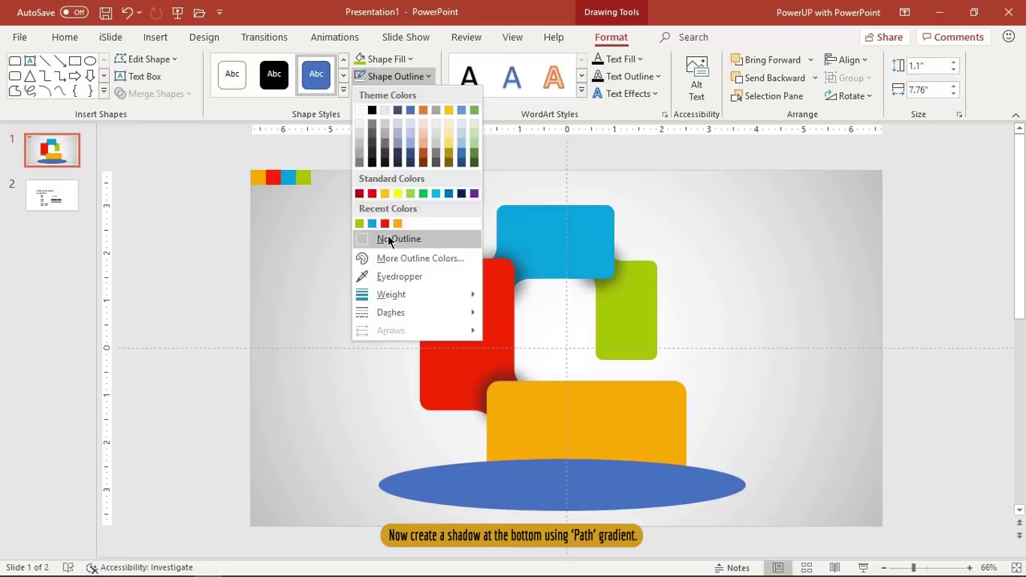
pyautogui.click(387, 235)
pyautogui.rightClick(659, 494)
pyautogui.click(699, 460)
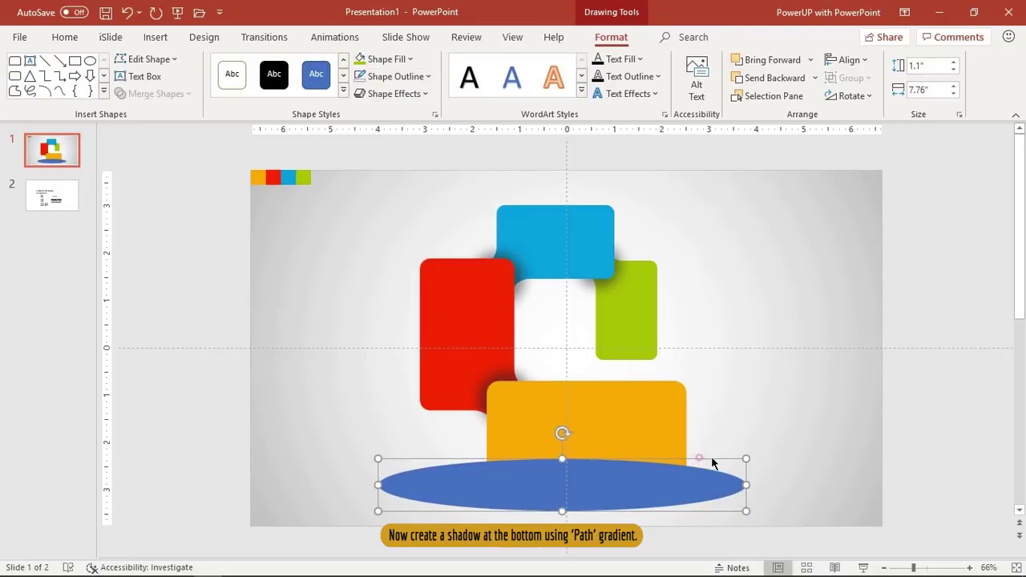
# - Give the ellipse a Path-type gradient fill
pyautogui.click(872, 279)
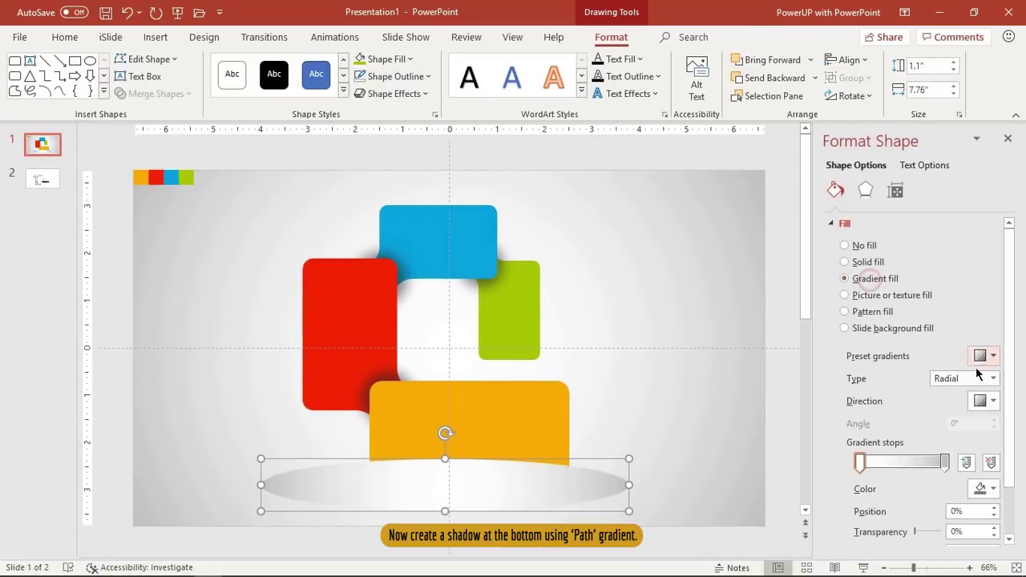
pyautogui.click(992, 357)
pyautogui.click(992, 357)
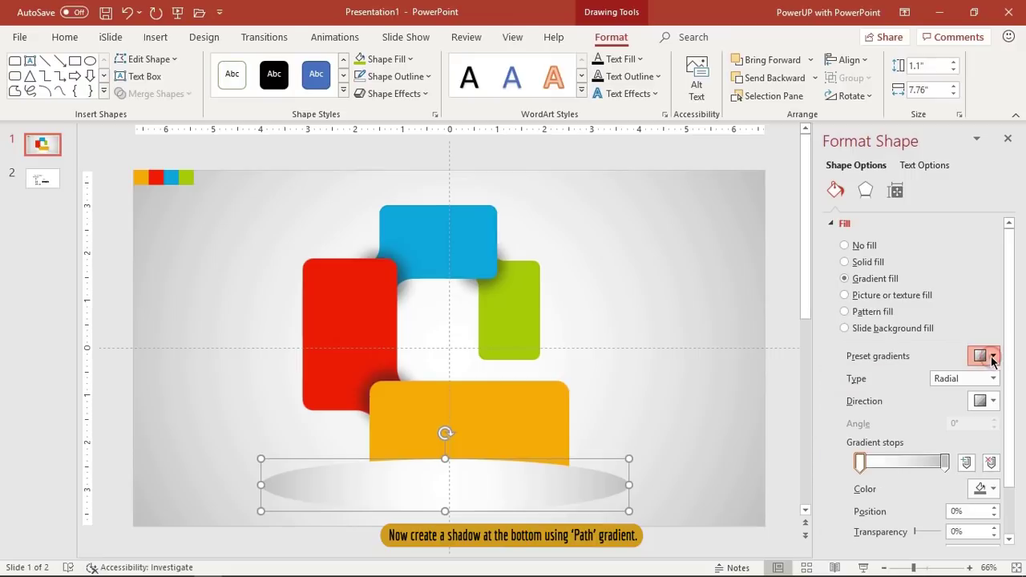
pyautogui.click(992, 378)
pyautogui.click(940, 437)
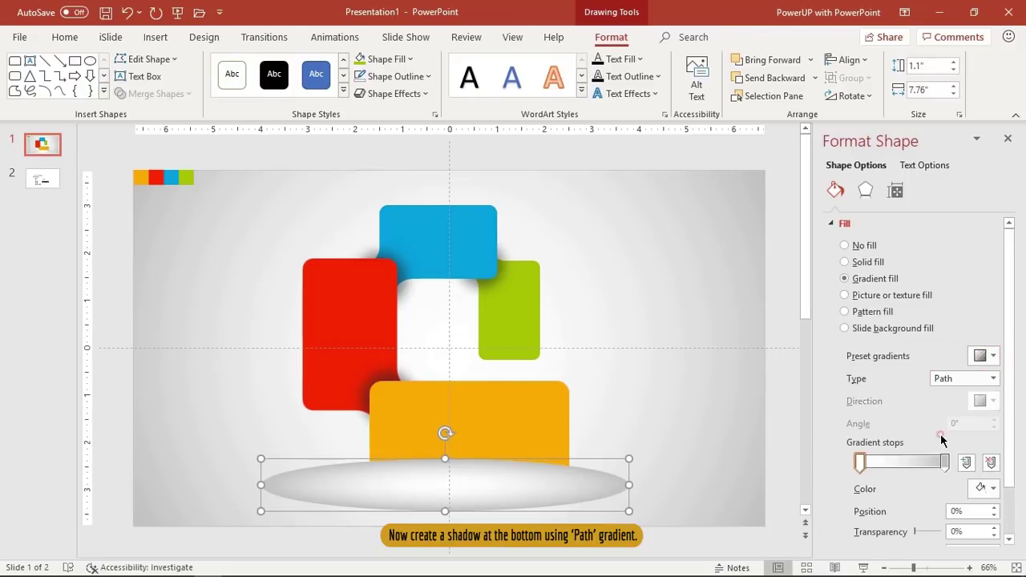
# - Make the gradient run from black to the sampled background grey, and send the ellipse behind the orange box
pyautogui.click(994, 485)
pyautogui.click(910, 370)
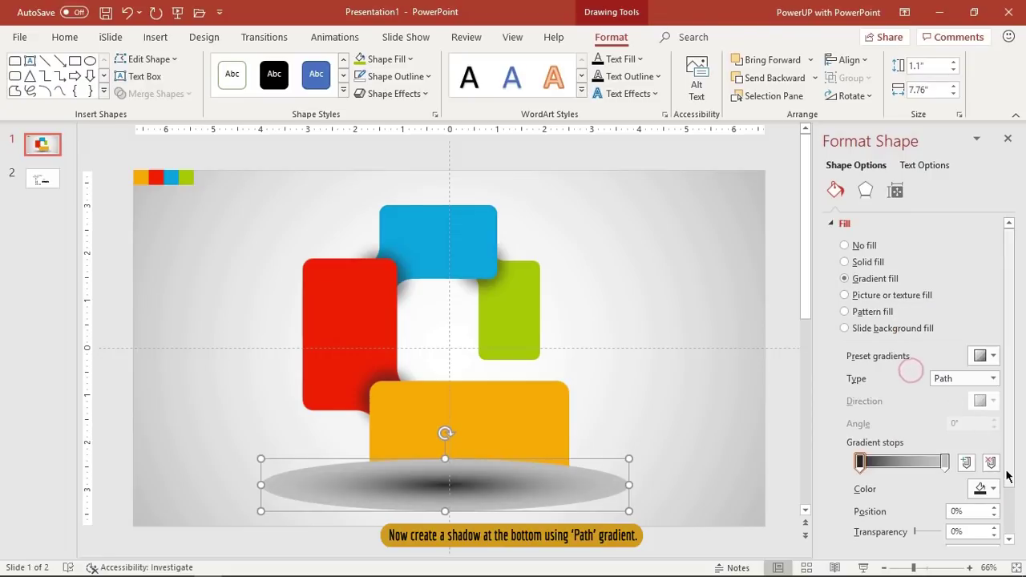
pyautogui.click(945, 462)
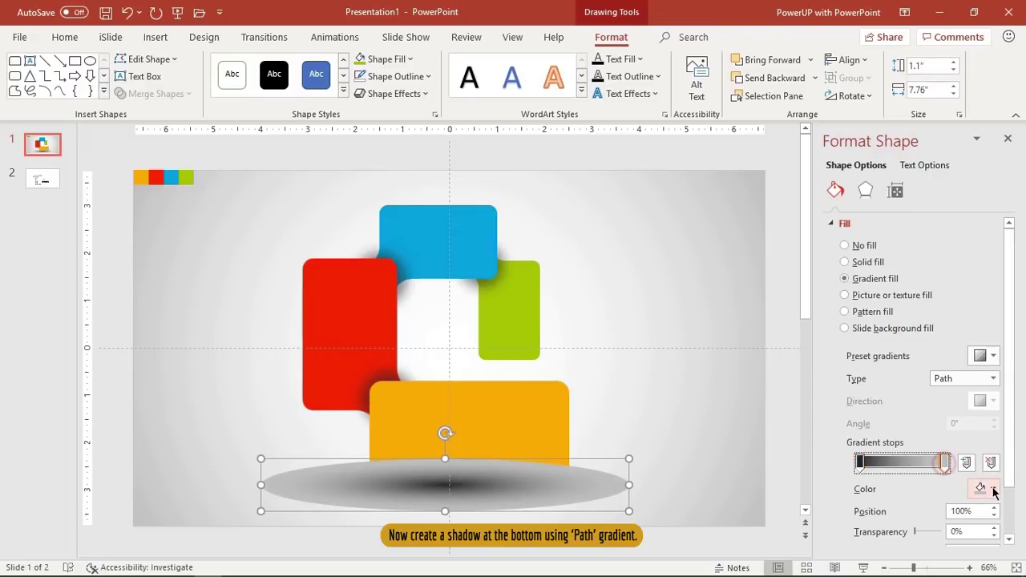
pyautogui.click(994, 489)
pyautogui.click(932, 470)
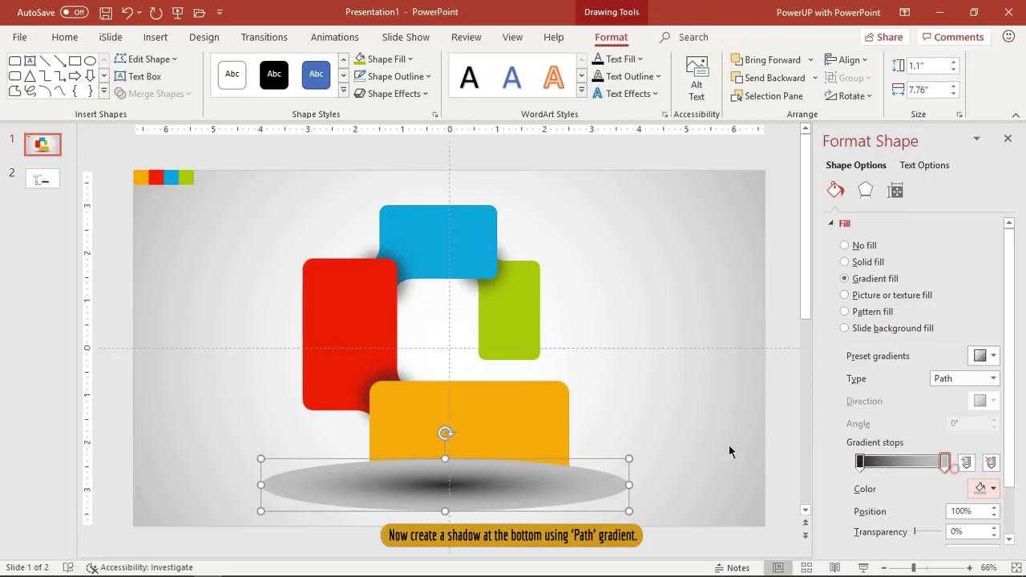
pyautogui.click(585, 453)
pyautogui.rightClick(548, 494)
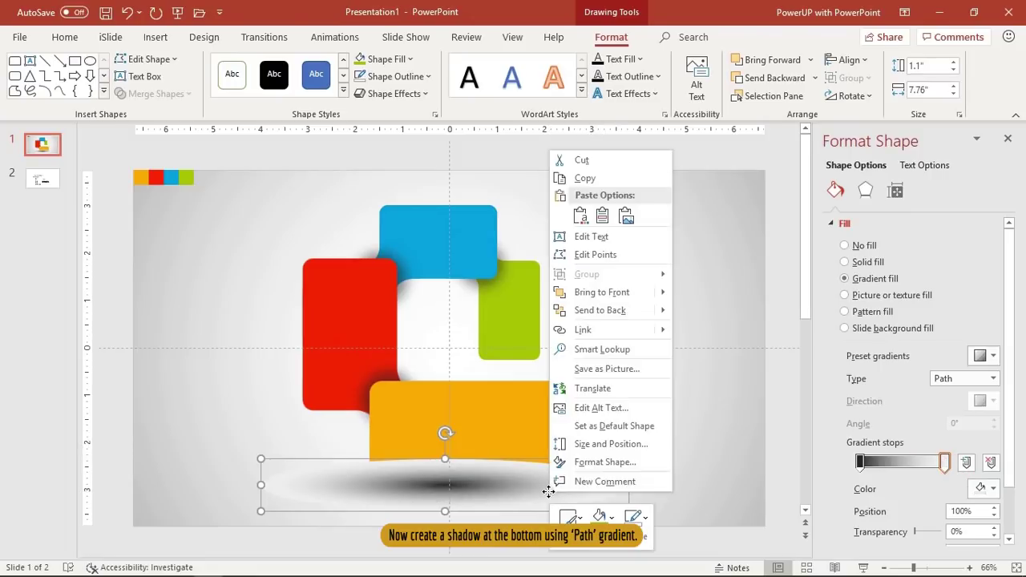
pyautogui.click(602, 313)
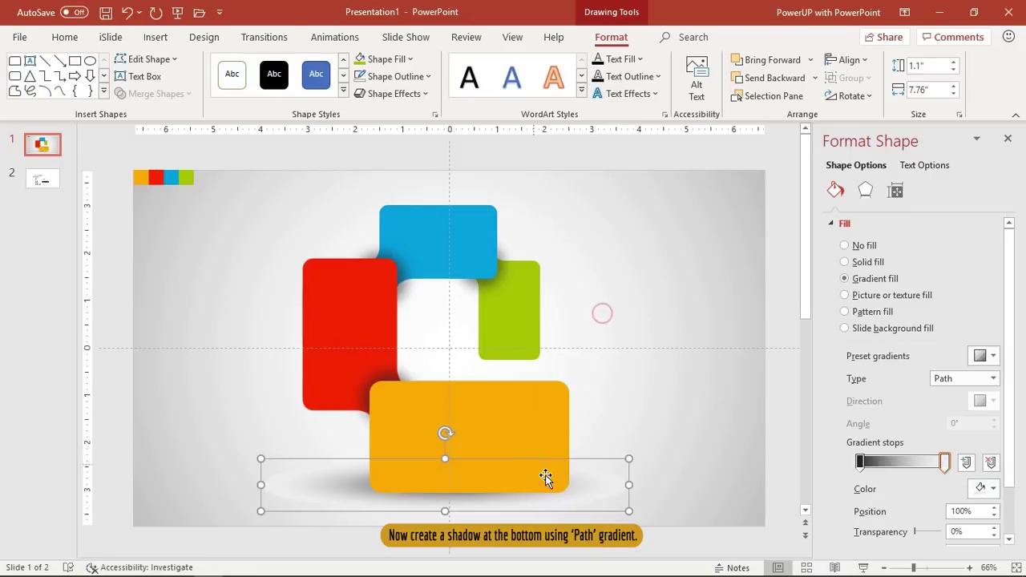
# - Centre the shadow under the orange box and adjust its gradient stop positions and transparency
pyautogui.moveTo(507, 502); pyautogui.dragTo(521, 503)
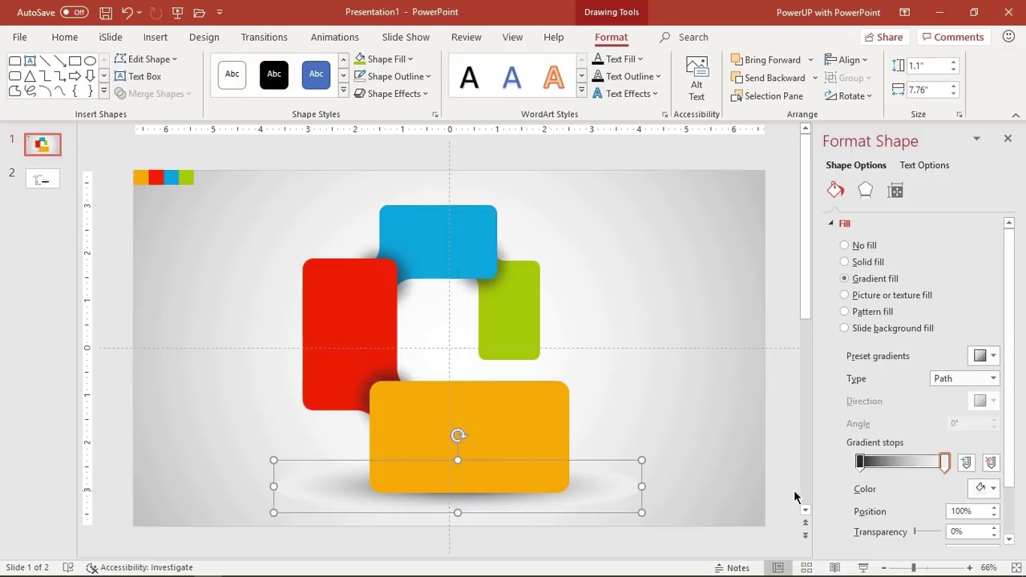
pyautogui.moveTo(862, 470); pyautogui.dragTo(869, 470)
pyautogui.moveTo(605, 491); pyautogui.dragTo(603, 484)
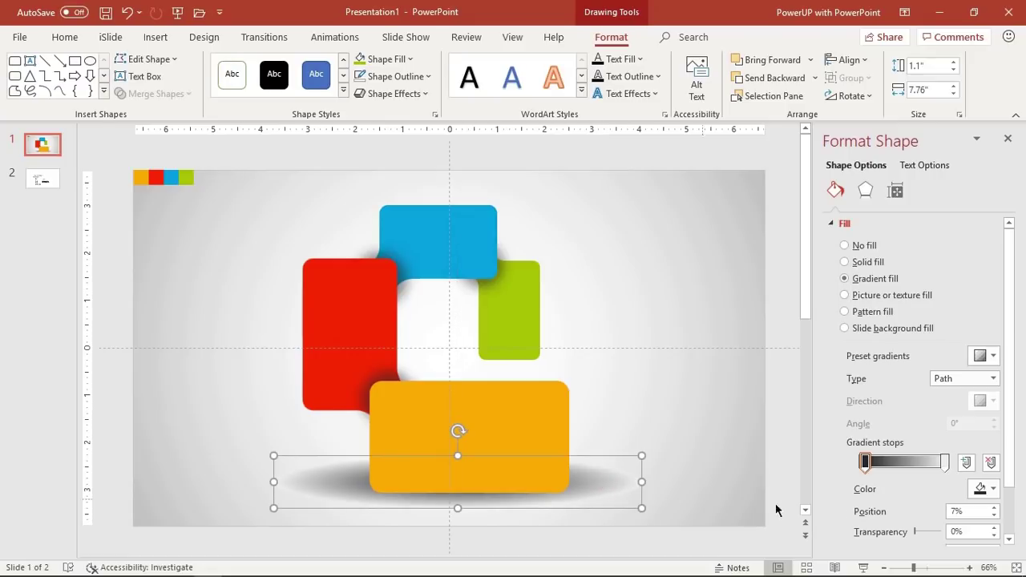
pyautogui.click(945, 464)
pyautogui.moveTo(916, 535); pyautogui.dragTo(940, 533)
pyautogui.moveTo(866, 464); pyautogui.dragTo(894, 467)
pyautogui.moveTo(590, 484)
pyautogui.mouseDown()
pyautogui.moveTo(599, 480)
pyautogui.moveTo(593, 487)
pyautogui.mouseUp()
pyautogui.moveTo(920, 535); pyautogui.dragTo(926, 534)
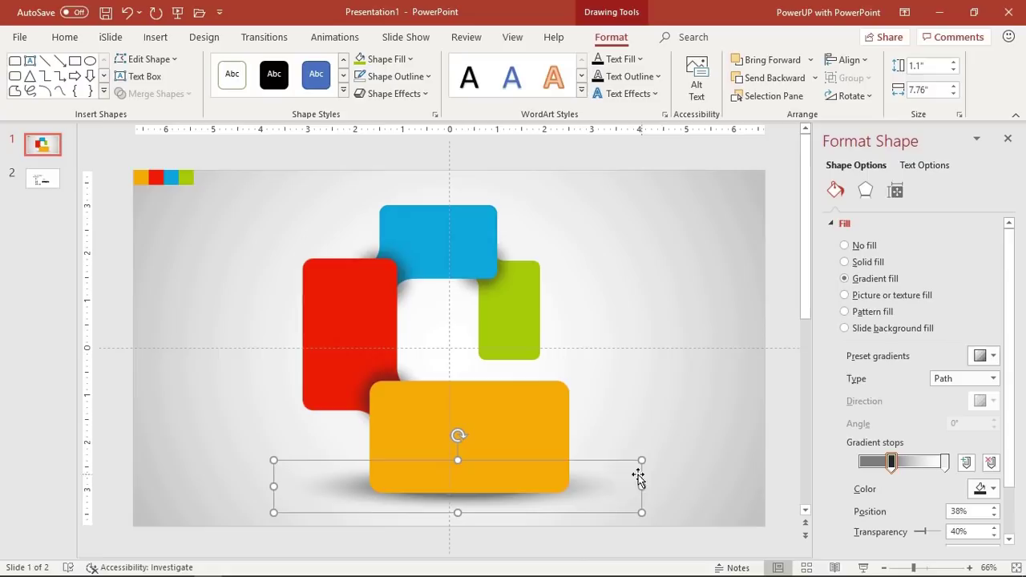
# - Stretch the shadow taller and nudge it just beneath the orange box's bottom edge
pyautogui.moveTo(458, 459); pyautogui.dragTo(458, 442)
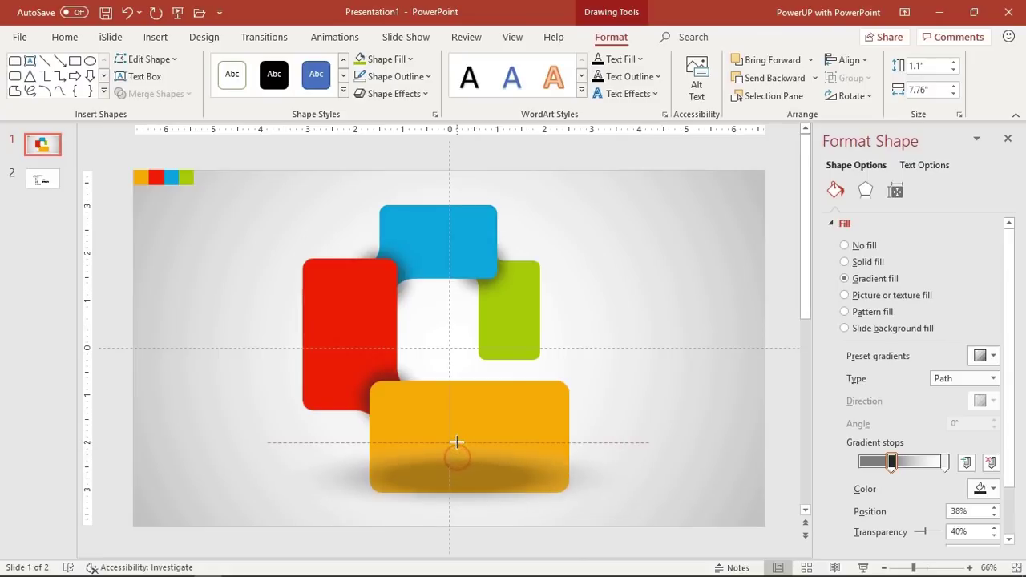
pyautogui.hotkey('ctrl', 'Down')
pyautogui.hotkey('ctrl', 'Down')
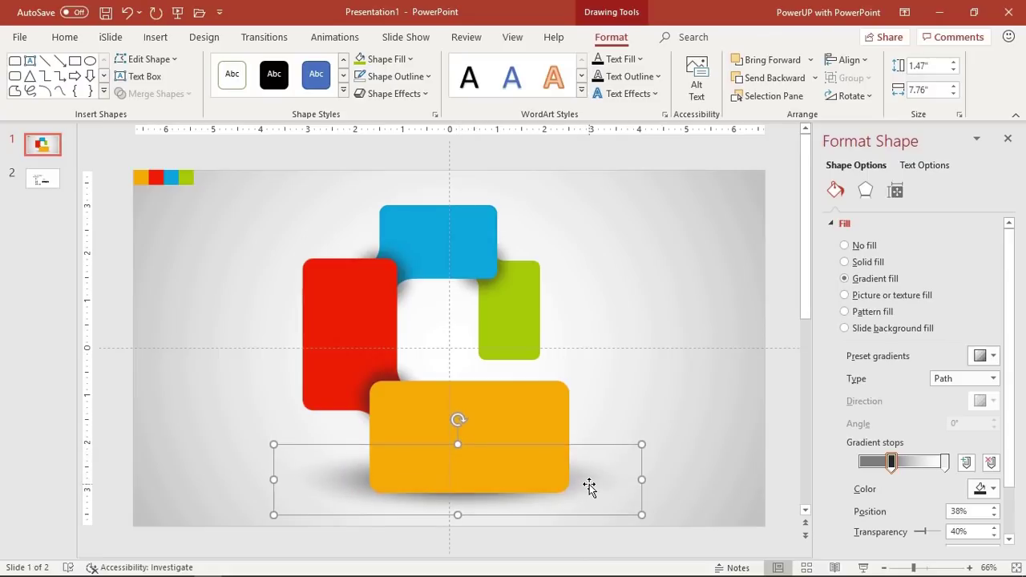
pyautogui.hotkey('ctrl', 'Down')
pyautogui.hotkey('ctrl', 'Right')
pyautogui.hotkey('ctrl', 'Right')
pyautogui.click(1007, 139)
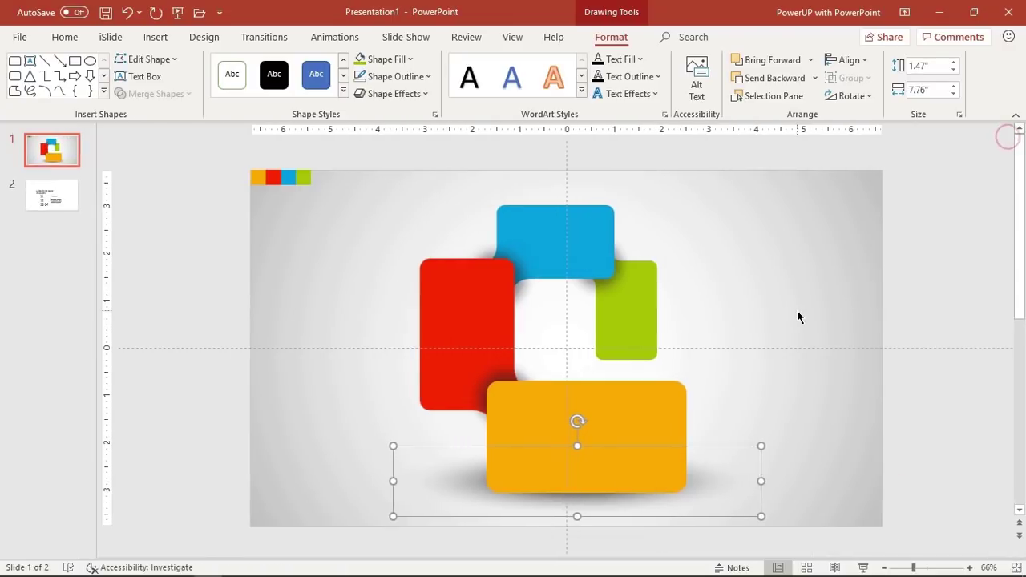
pyautogui.click(796, 312)
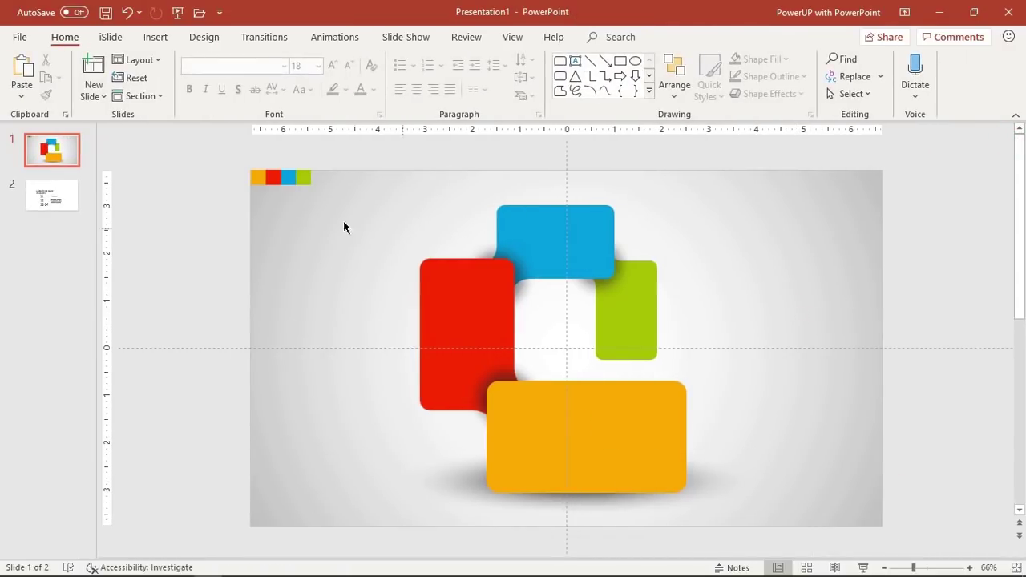
# - On slide 2, select the 01–04 number boxes, the HEADING box and the body text box
pyautogui.click(42, 210)
pyautogui.moveTo(358, 357); pyautogui.dragTo(517, 490)
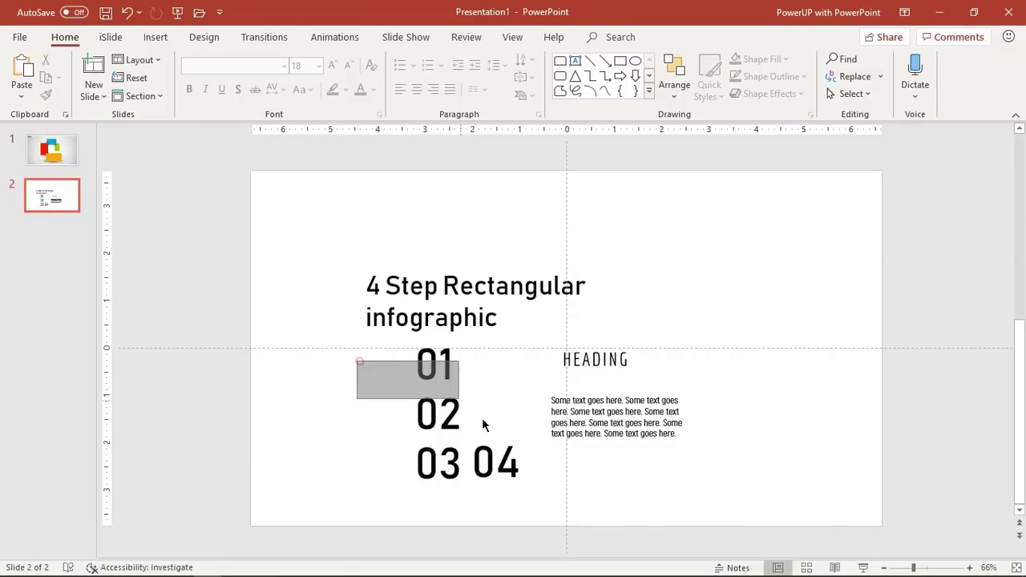
pyautogui.keyDown('shift'); pyautogui.click(448, 362); pyautogui.keyUp('shift')
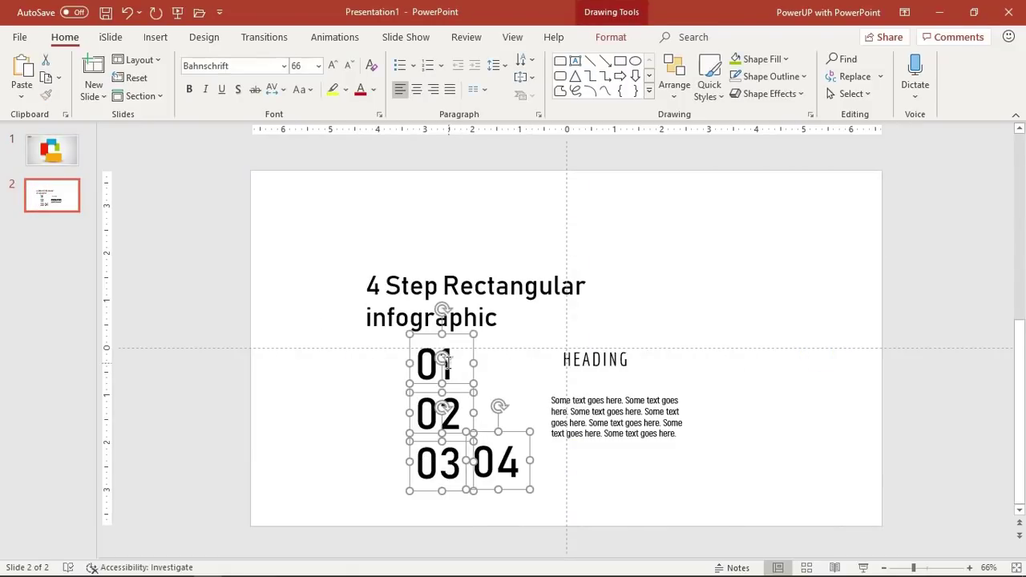
pyautogui.keyDown('shift'); pyautogui.click(599, 367); pyautogui.keyUp('shift')
pyautogui.keyDown('shift'); pyautogui.click(618, 409); pyautogui.keyUp('shift')
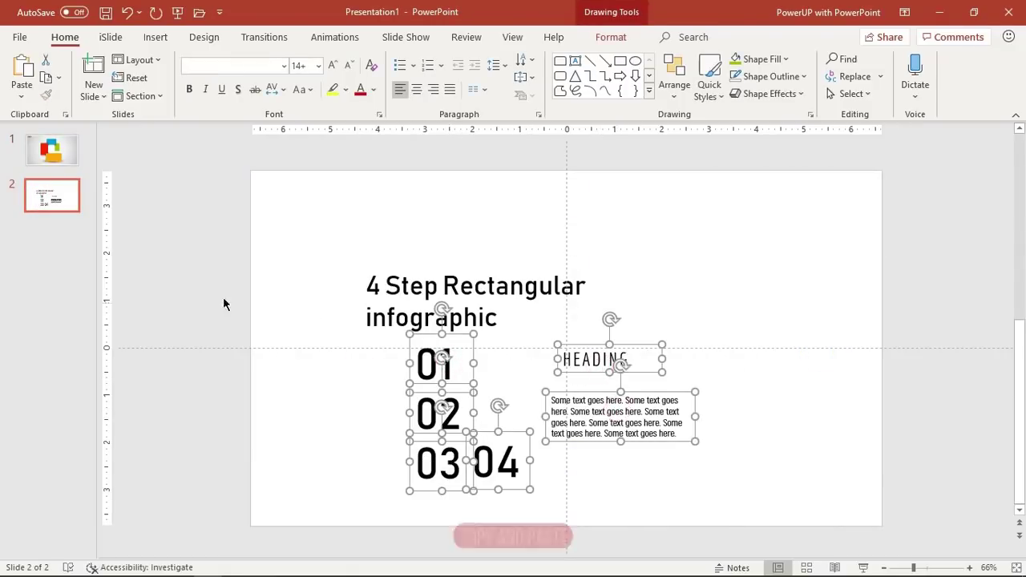
# - Paste the text boxes onto slide 1 at its right side and select the four numbers
pyautogui.click(67, 155)
pyautogui.hotkey('ctrl', 'v')
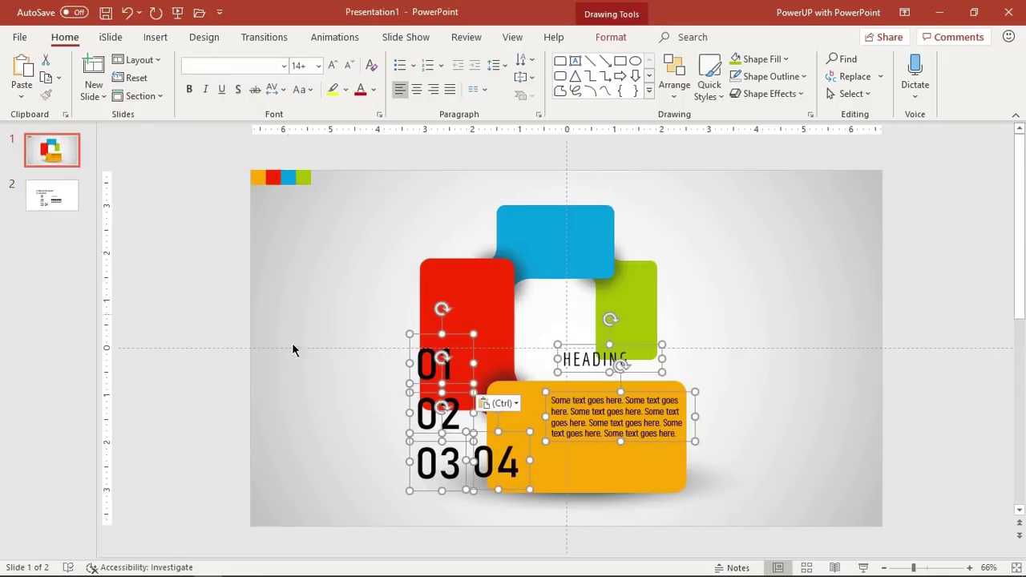
pyautogui.moveTo(454, 332); pyautogui.dragTo(740, 211)
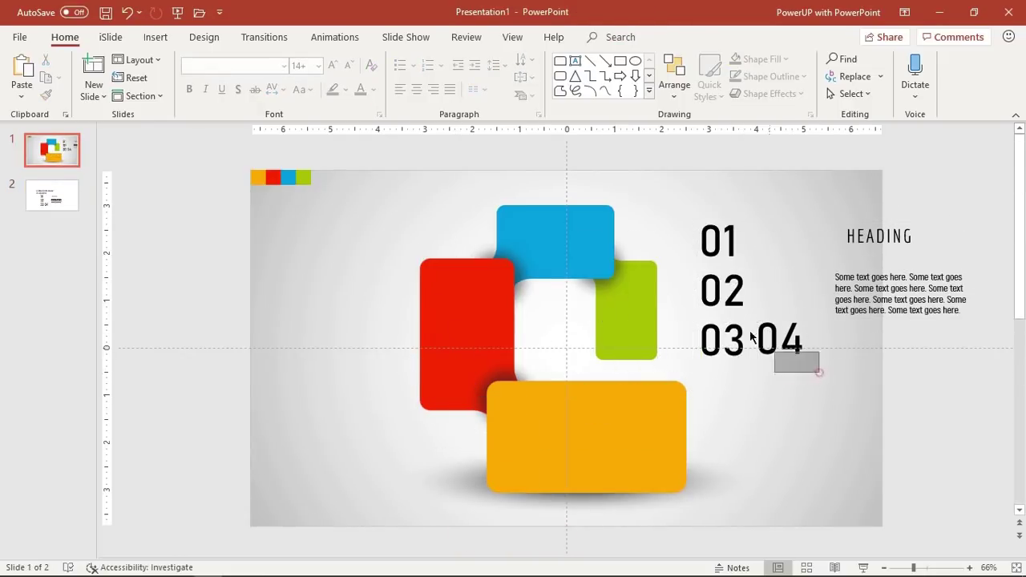
pyautogui.moveTo(823, 378); pyautogui.dragTo(686, 179)
pyautogui.click(374, 89)
# - Make the numbers white and place 01–04 on the orange, red, blue and green boxes, shrinking their fonts
pyautogui.click(360, 122)
pyautogui.click(737, 215)
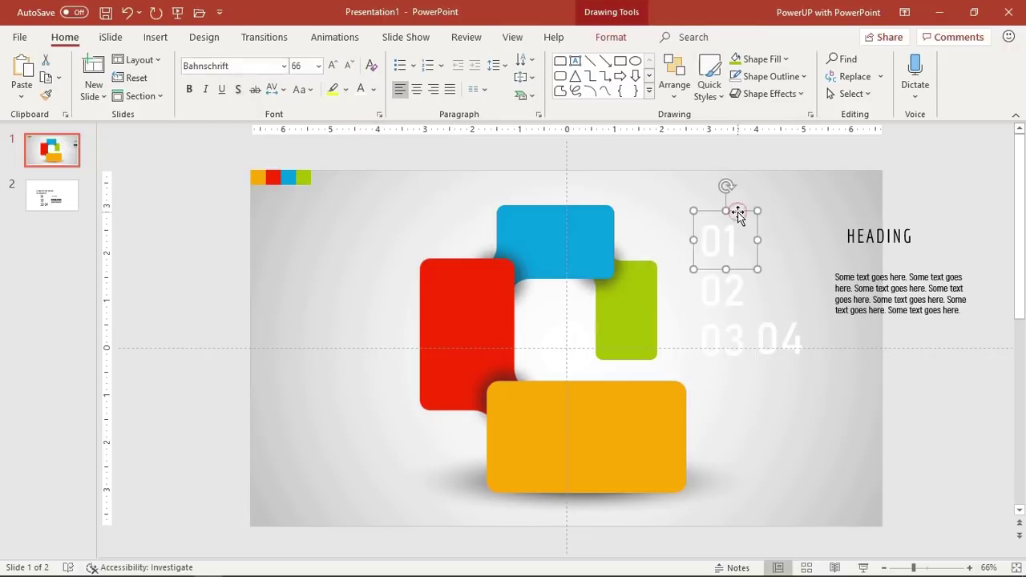
pyautogui.moveTo(737, 214); pyautogui.dragTo(530, 382)
pyautogui.click(742, 261)
pyautogui.moveTo(742, 262); pyautogui.dragTo(463, 364)
pyautogui.click(349, 65)
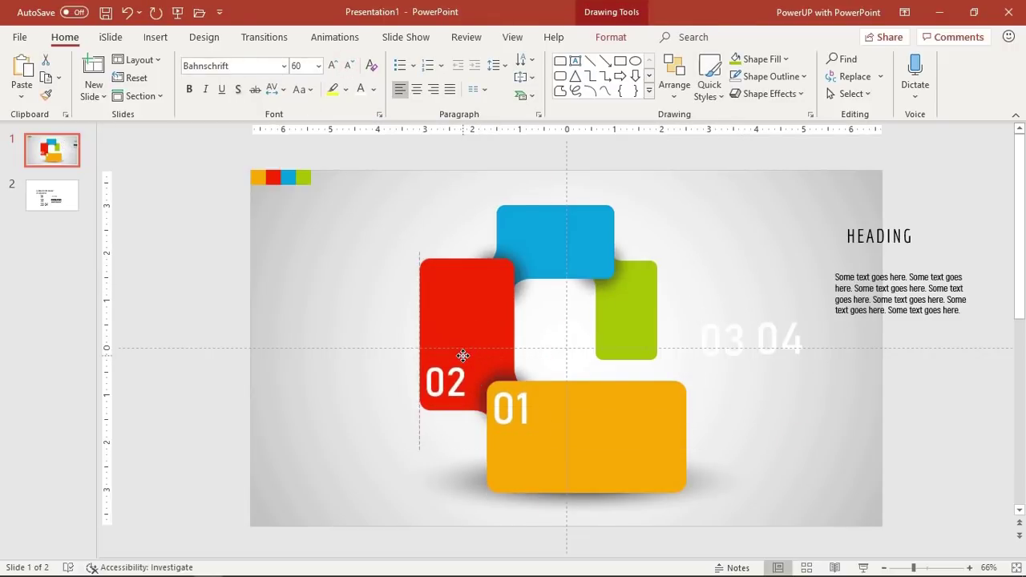
pyautogui.click(750, 309)
pyautogui.moveTo(750, 309); pyautogui.dragTo(548, 198)
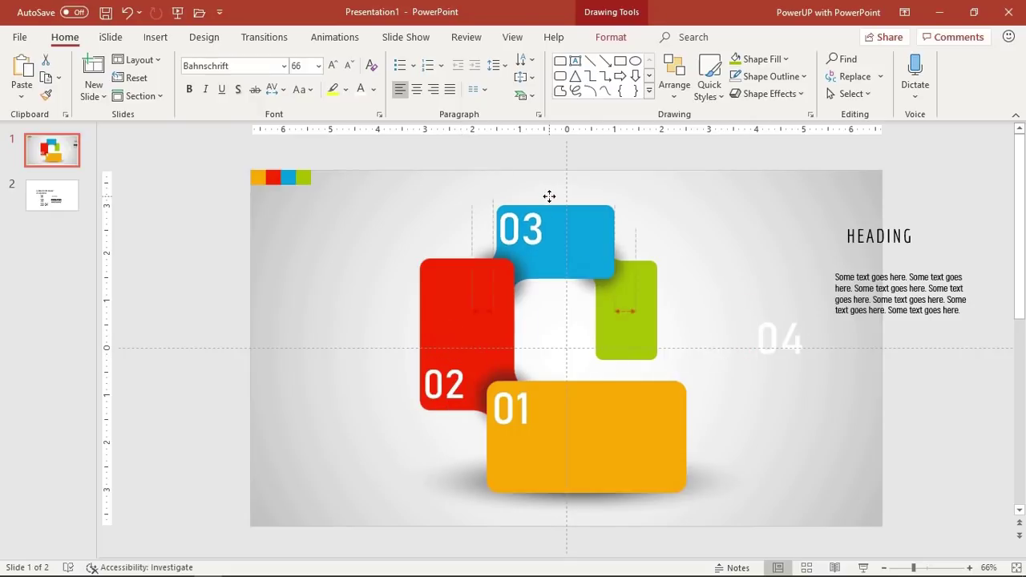
pyautogui.click(349, 65)
pyautogui.click(350, 65)
pyautogui.moveTo(563, 268); pyautogui.dragTo(545, 246)
pyautogui.click(774, 335)
pyautogui.moveTo(774, 335)
pyautogui.mouseDown()
pyautogui.moveTo(678, 309)
pyautogui.moveTo(668, 290)
pyautogui.mouseUp()
pyautogui.click(349, 65)
pyautogui.click(349, 65)
pyautogui.click(349, 64)
# - Place smaller HEADING copies on the red, blue and green boxes, and move the body text into orange
pyautogui.click(901, 253)
pyautogui.moveTo(900, 253); pyautogui.dragTo(614, 416)
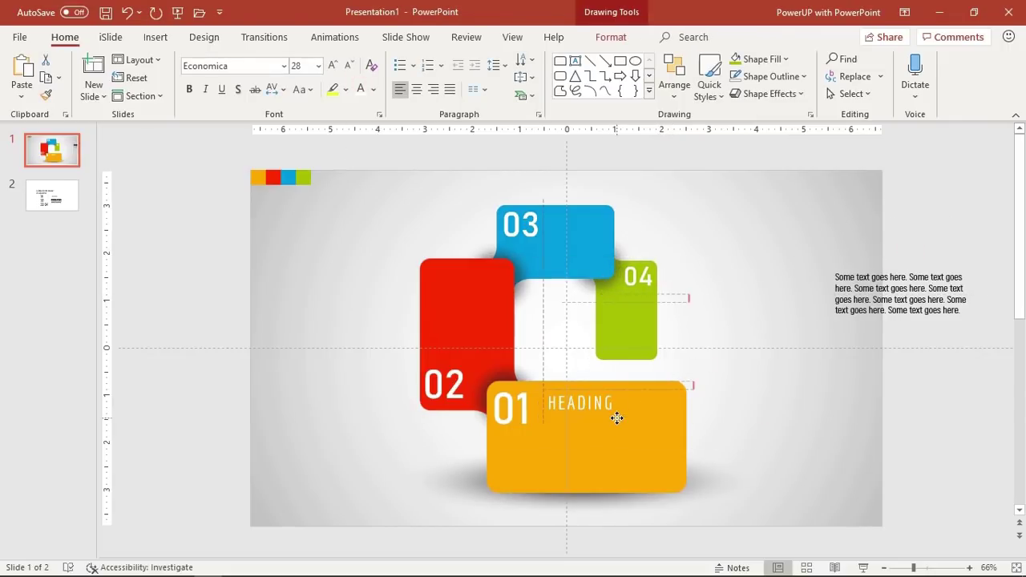
pyautogui.moveTo(614, 417)
pyautogui.mouseDown()
pyautogui.moveTo(494, 327)
pyautogui.moveTo(491, 290)
pyautogui.mouseUp()
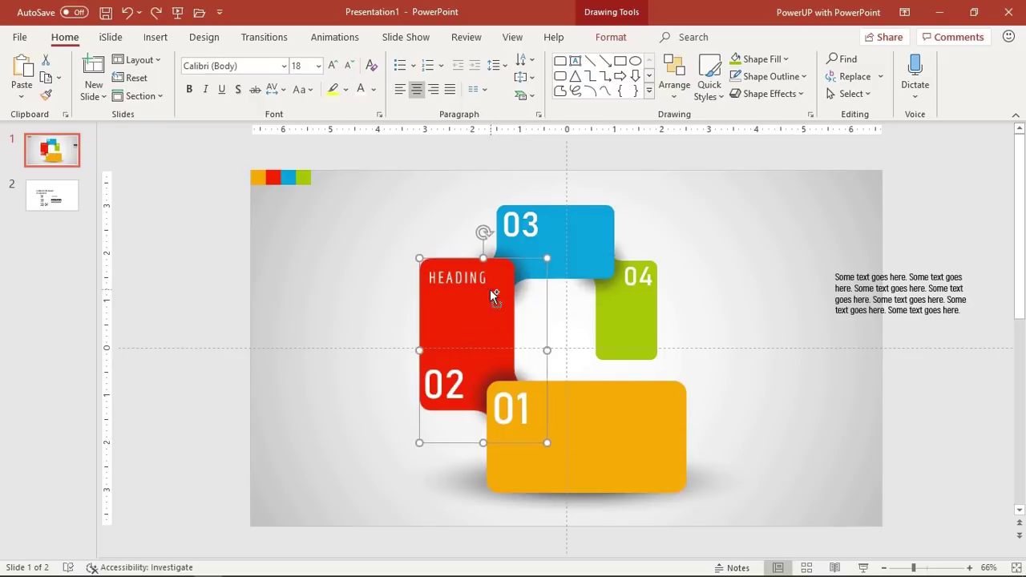
pyautogui.moveTo(490, 287)
pyautogui.mouseDown()
pyautogui.moveTo(589, 248)
pyautogui.moveTo(593, 231)
pyautogui.moveTo(656, 282)
pyautogui.moveTo(661, 312)
pyautogui.mouseUp()
pyautogui.click(348, 65)
pyautogui.click(349, 65)
pyautogui.click(349, 65)
pyautogui.click(349, 65)
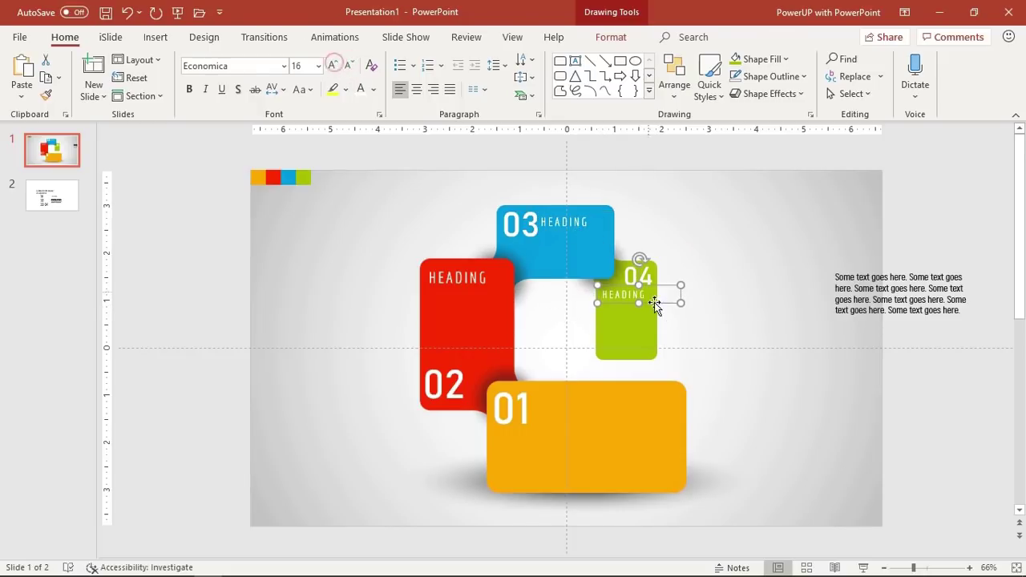
pyautogui.moveTo(934, 315)
pyautogui.mouseDown()
pyautogui.moveTo(640, 478)
pyautogui.moveTo(627, 473)
pyautogui.mouseUp()
pyautogui.moveTo(473, 289); pyautogui.dragTo(595, 411)
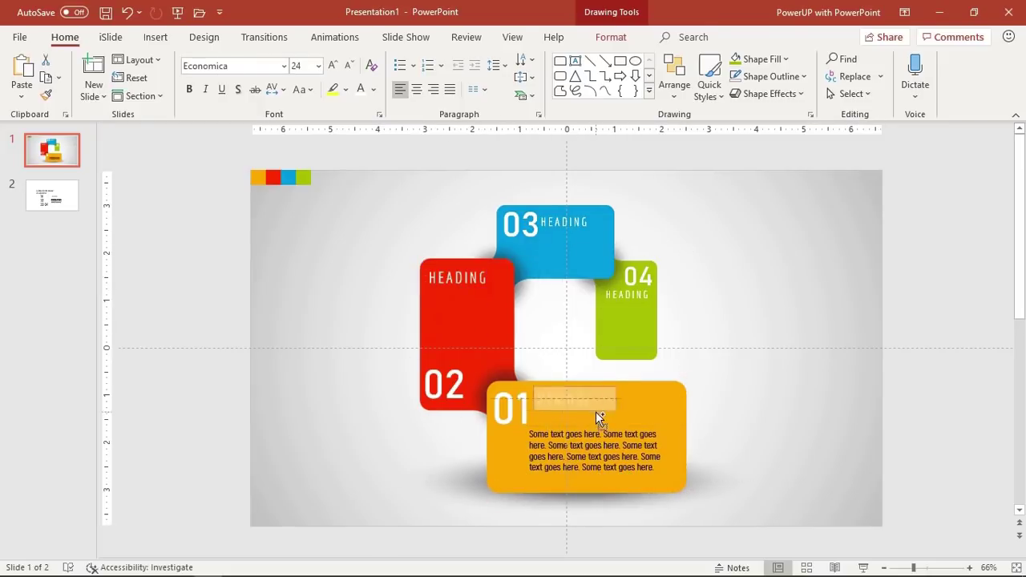
# - Enlarge the orange box's HEADING and fine-tune its position
pyautogui.click(332, 65)
pyautogui.click(333, 65)
pyautogui.moveTo(617, 409); pyautogui.dragTo(615, 405)
# - Duplicate the body text into the red, blue and green boxes, shrinking it to fit each
pyautogui.click(642, 425)
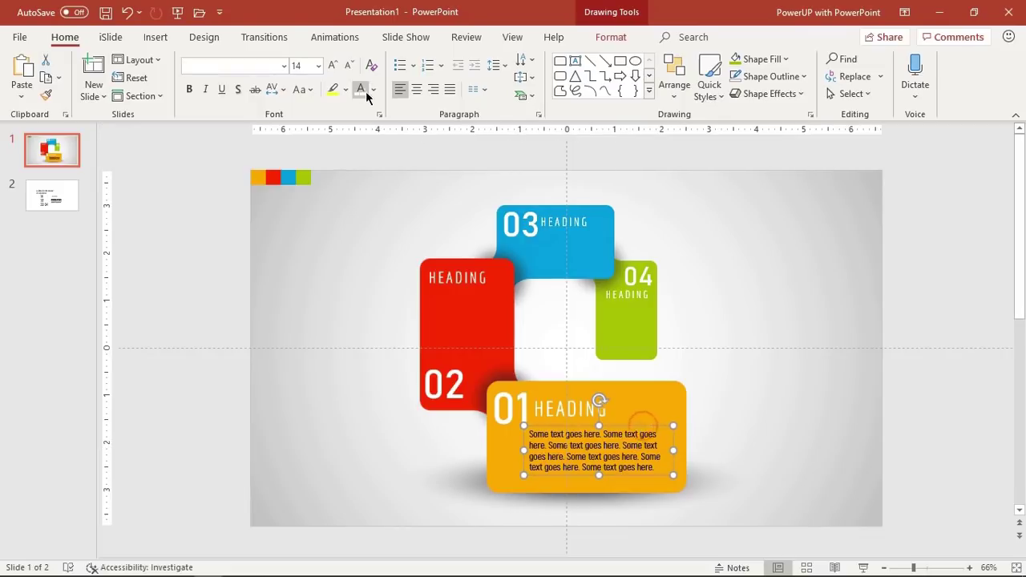
pyautogui.click(625, 476)
pyautogui.moveTo(579, 444)
pyautogui.mouseDown()
pyautogui.moveTo(484, 323)
pyautogui.moveTo(520, 306)
pyautogui.moveTo(520, 351)
pyautogui.moveTo(621, 283)
pyautogui.mouseUp()
pyautogui.click(348, 65)
pyautogui.click(348, 65)
pyautogui.click(348, 65)
pyautogui.moveTo(630, 239)
pyautogui.mouseDown()
pyautogui.moveTo(607, 238)
pyautogui.moveTo(603, 222)
pyautogui.moveTo(669, 305)
pyautogui.moveTo(664, 323)
pyautogui.moveTo(654, 300)
pyautogui.mouseUp()
pyautogui.click(348, 65)
pyautogui.click(349, 65)
pyautogui.click(348, 64)
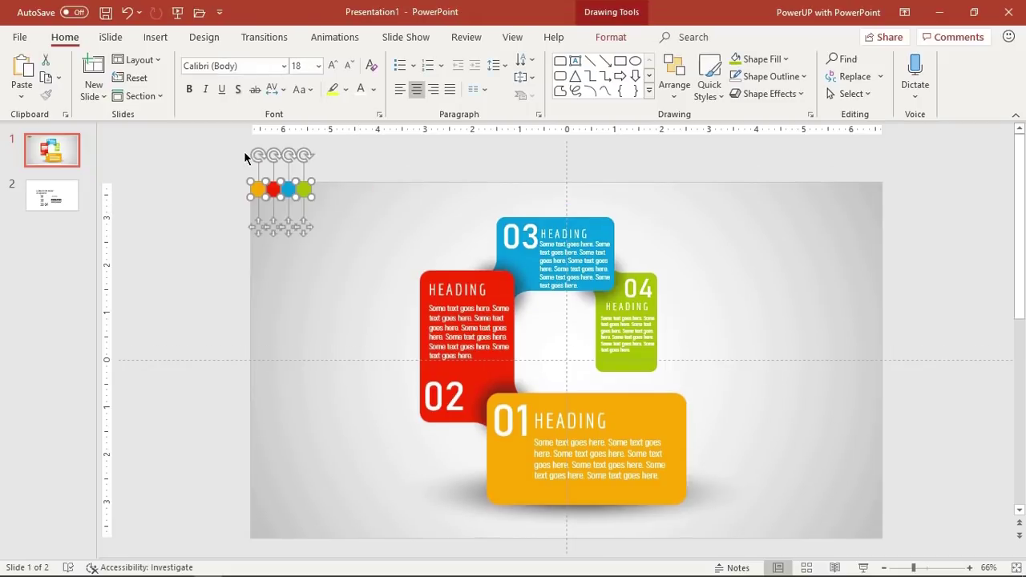
pyautogui.scroll(-3, 244, 150)
# - Copy the slide 2 title onto slide 1, widened to one line at the top-left
pyautogui.click(371, 322)
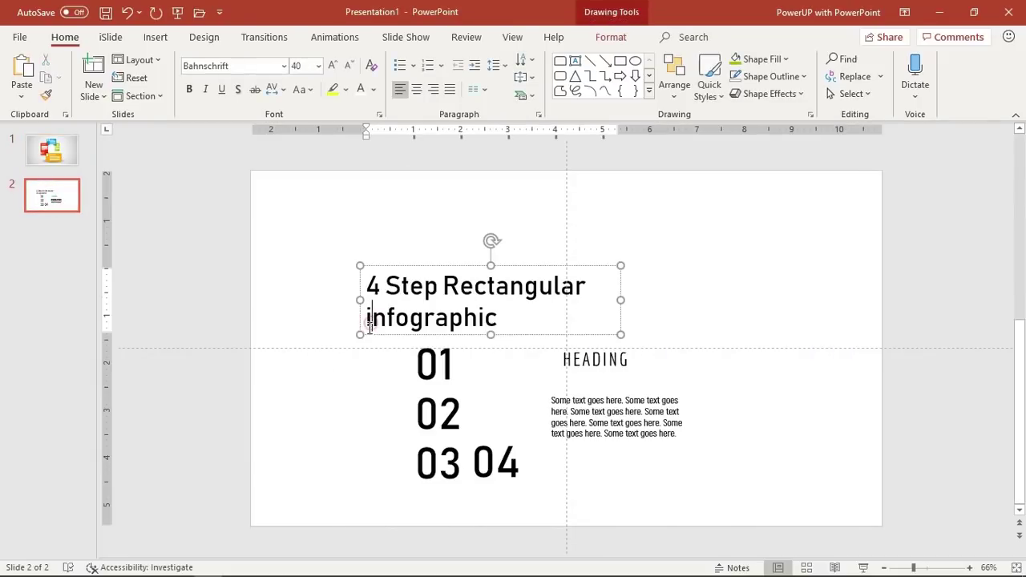
pyautogui.click(382, 333)
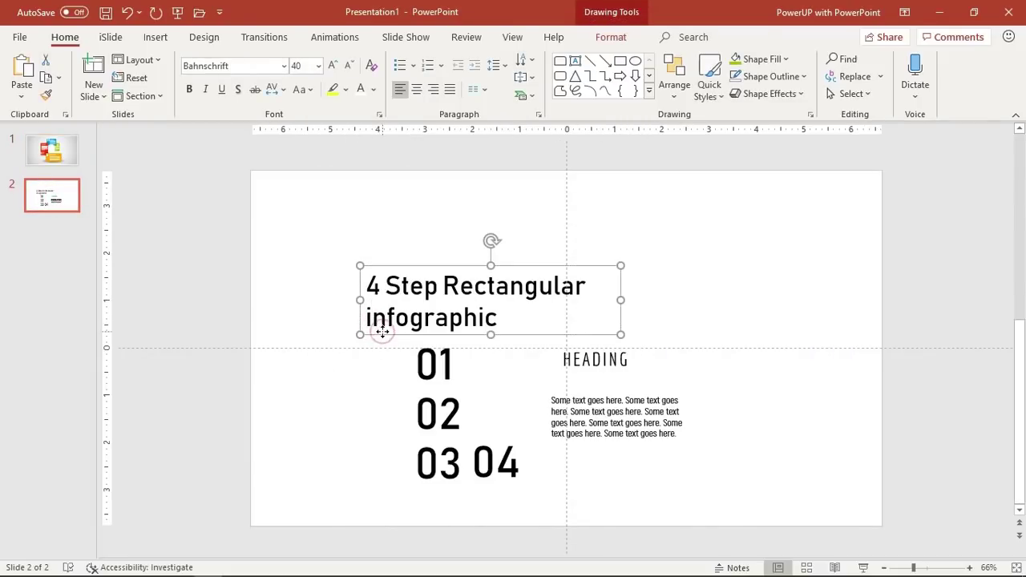
pyautogui.click(77, 163)
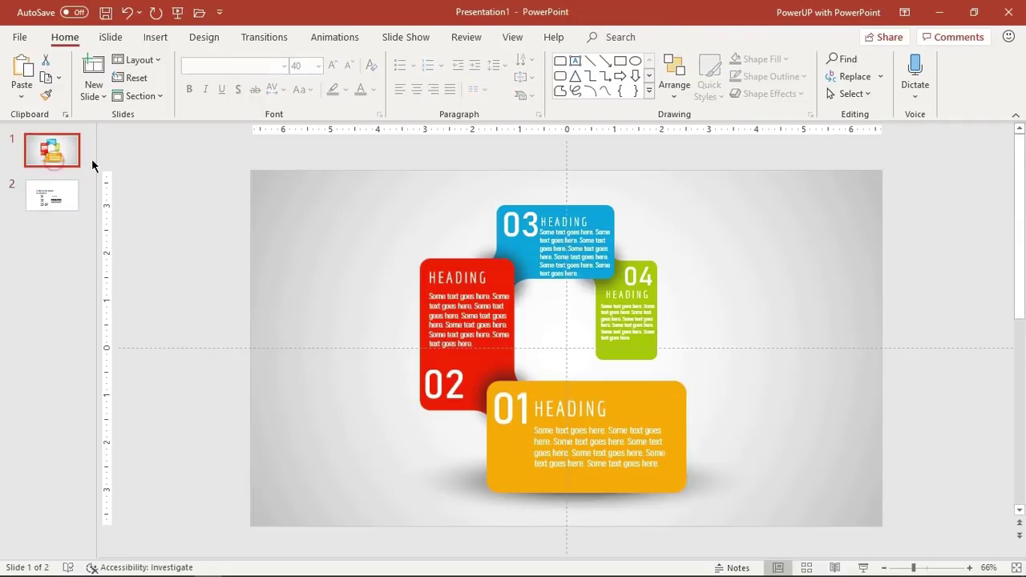
pyautogui.hotkey('ctrl', 'v')
pyautogui.moveTo(375, 340)
pyautogui.mouseDown()
pyautogui.moveTo(312, 231)
pyautogui.moveTo(283, 233)
pyautogui.mouseUp()
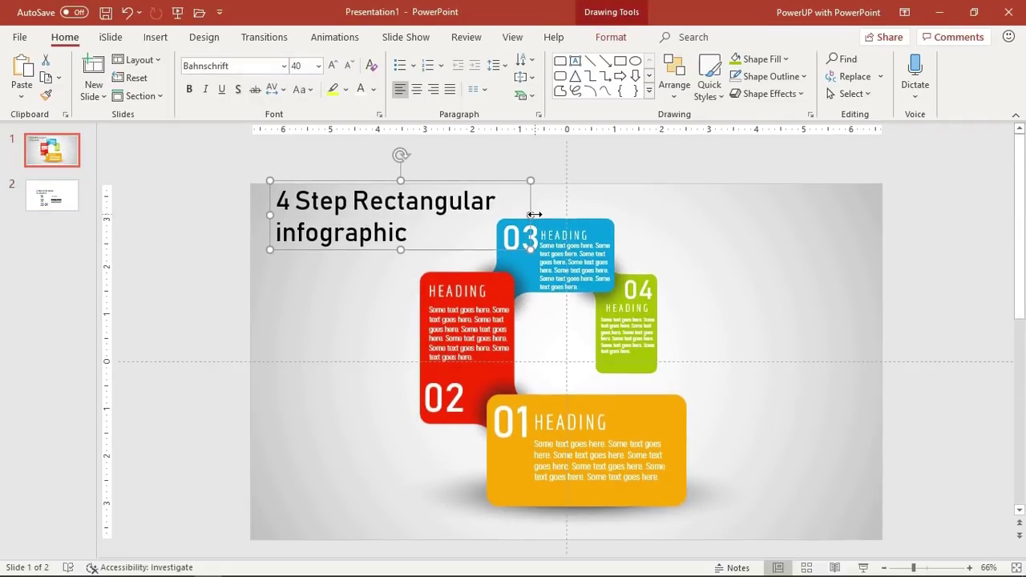
pyautogui.moveTo(534, 215); pyautogui.dragTo(665, 210)
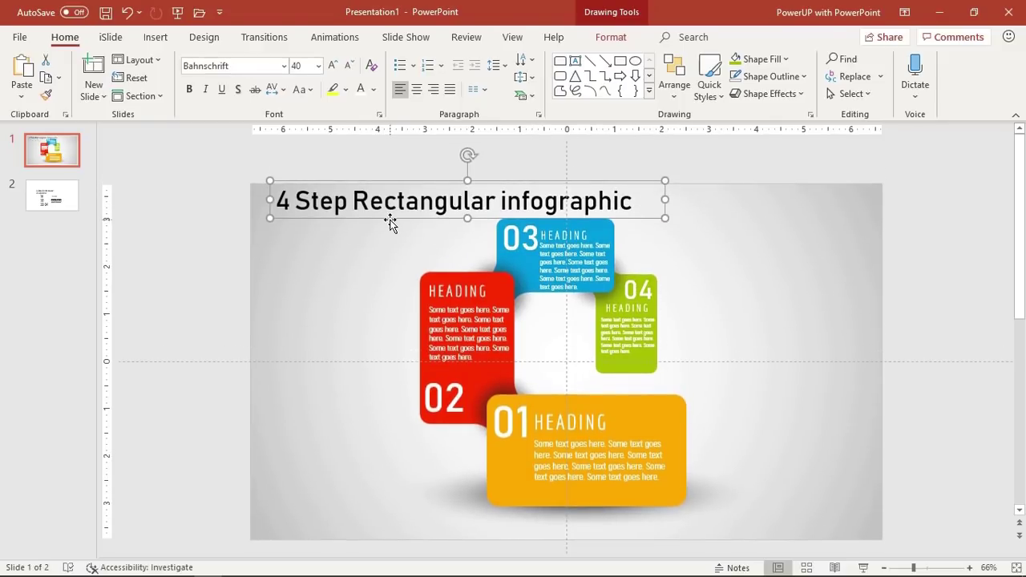
pyautogui.moveTo(389, 223); pyautogui.dragTo(376, 204)
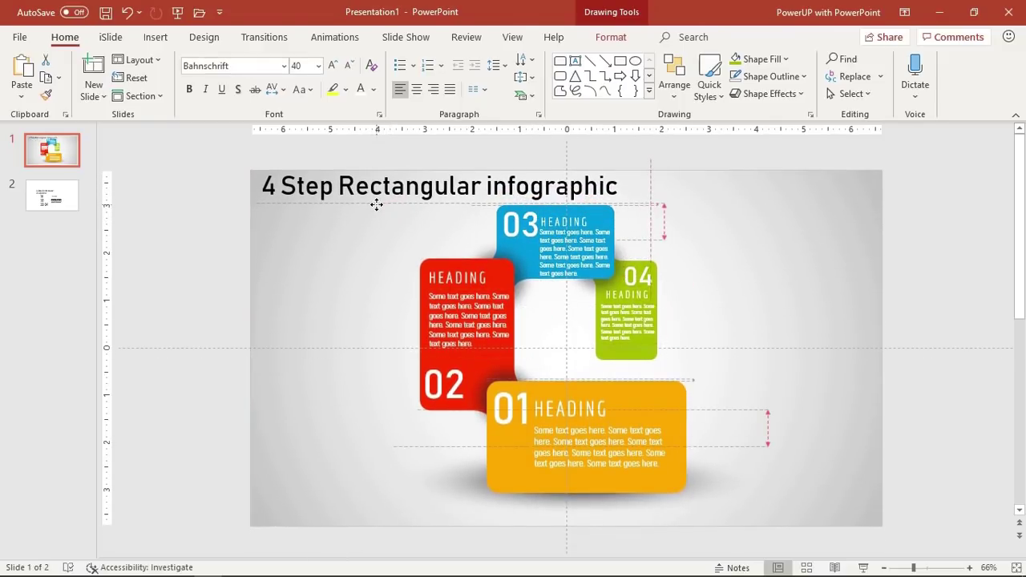
pyautogui.moveTo(376, 204); pyautogui.dragTo(376, 207)
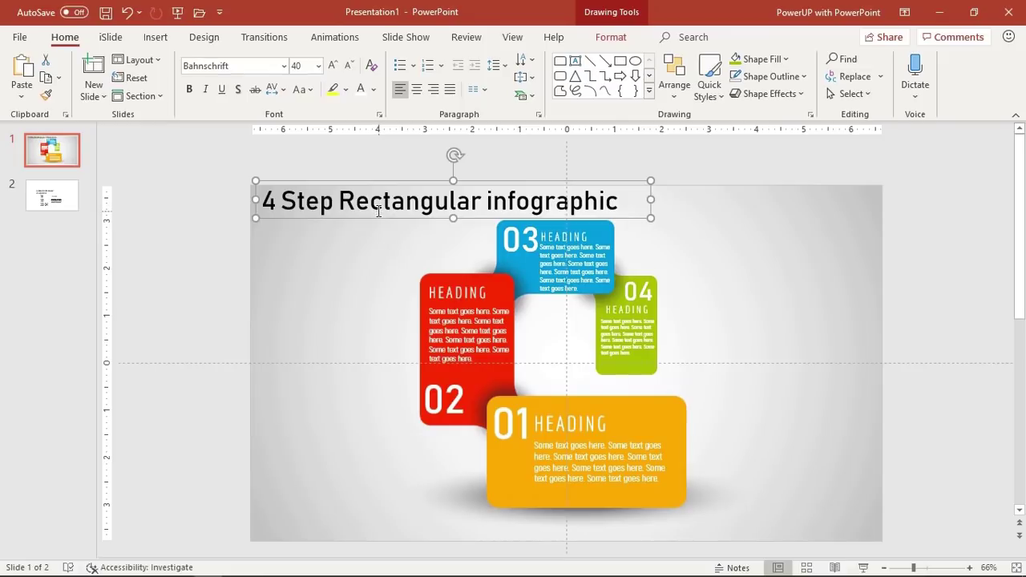
# - Nudge the title slightly up and left into its final spot
pyautogui.hotkey('ctrl', 'a')
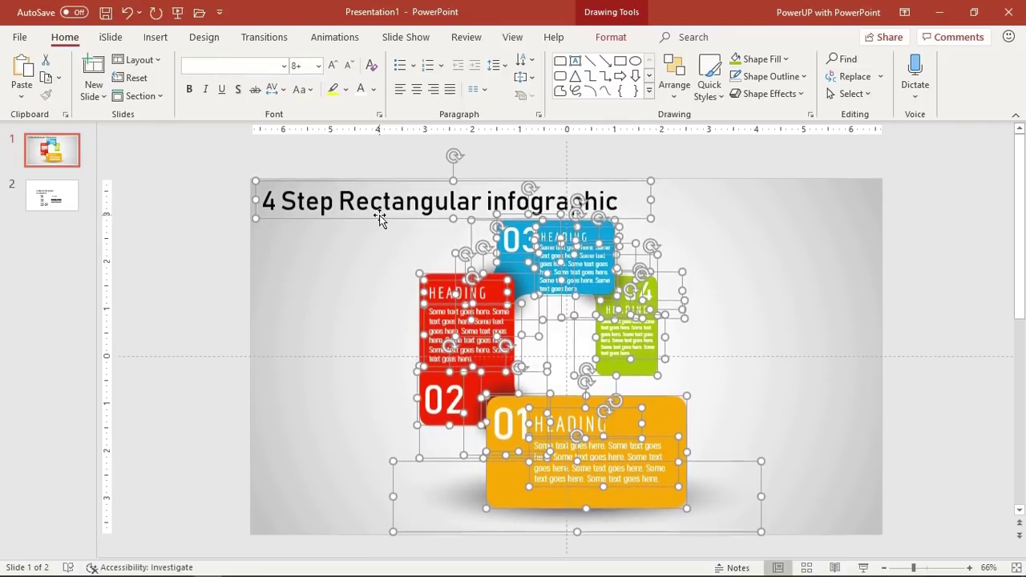
pyautogui.click(327, 275)
pyautogui.click(317, 219)
pyautogui.moveTo(313, 219); pyautogui.dragTo(307, 206)
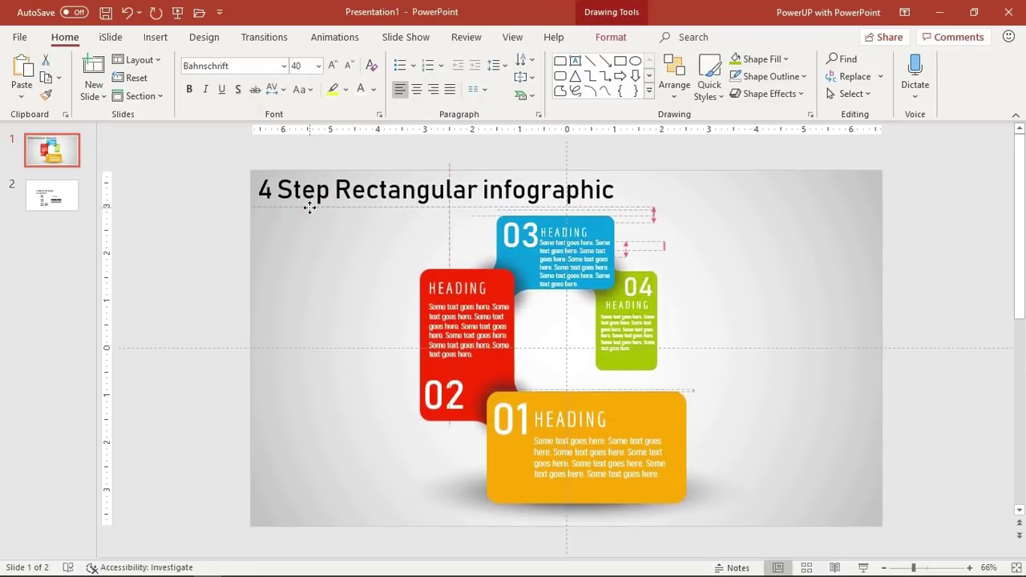
pyautogui.click(309, 259)
# - Turn off the View Guides, then preview the infographic as a full-screen slide show
pyautogui.click(506, 38)
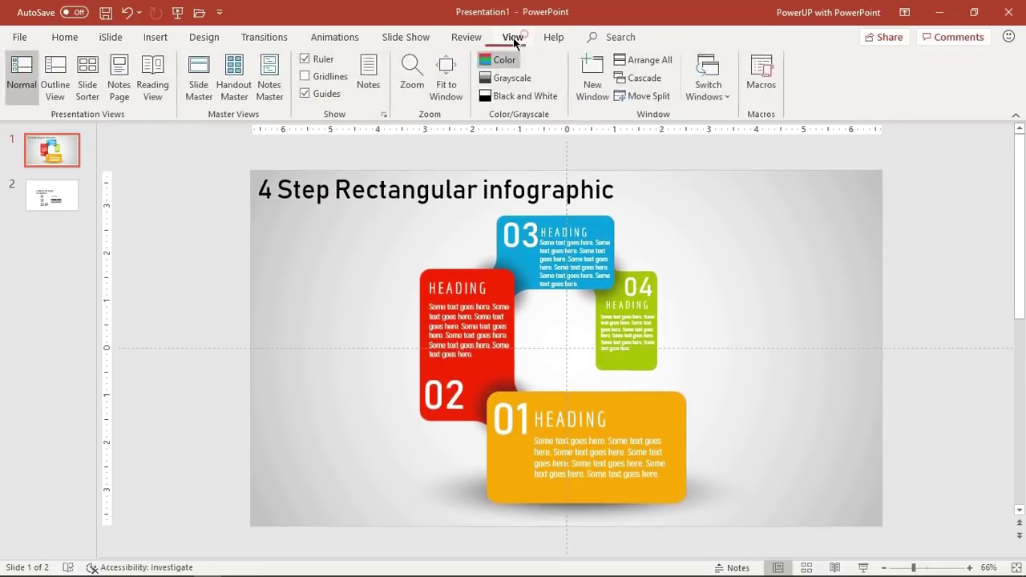
pyautogui.click(305, 93)
pyautogui.click(317, 254)
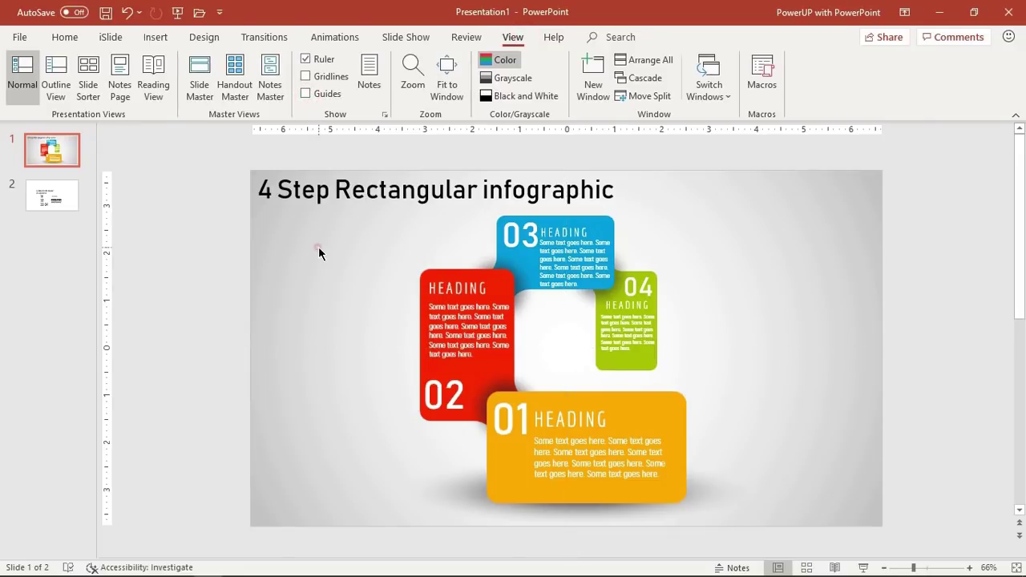
pyautogui.press('F5')
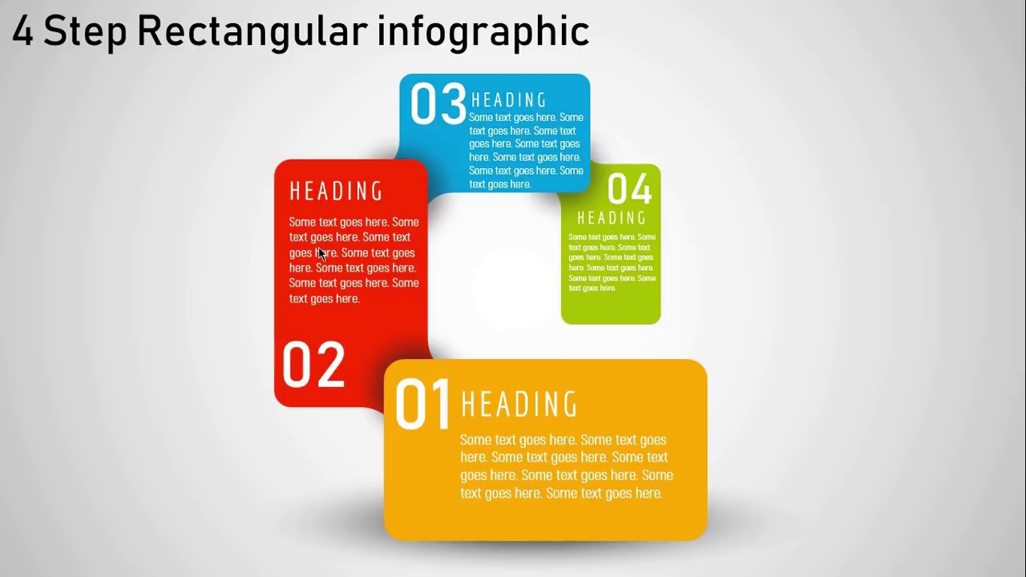
pyautogui.press('Escape')
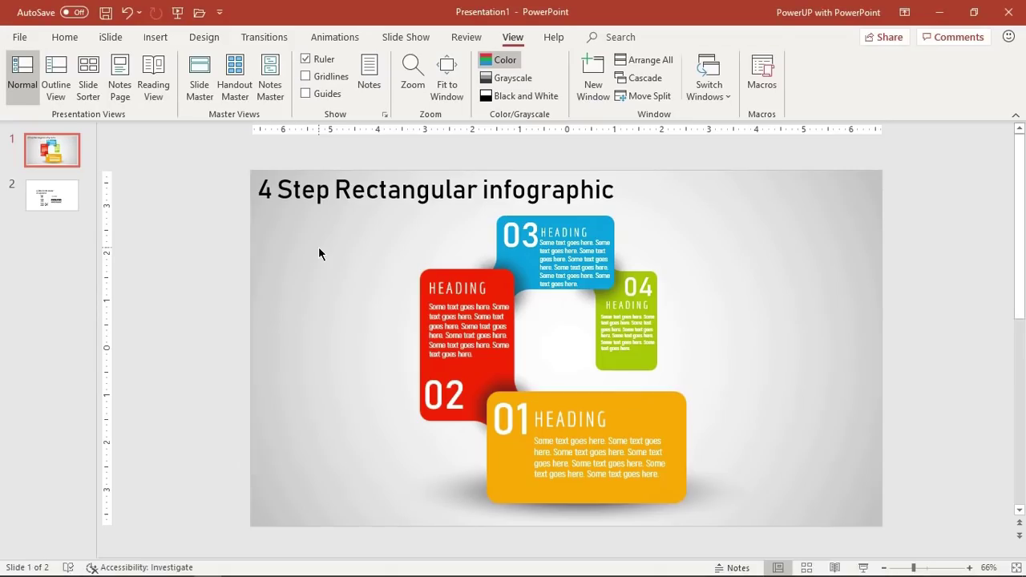